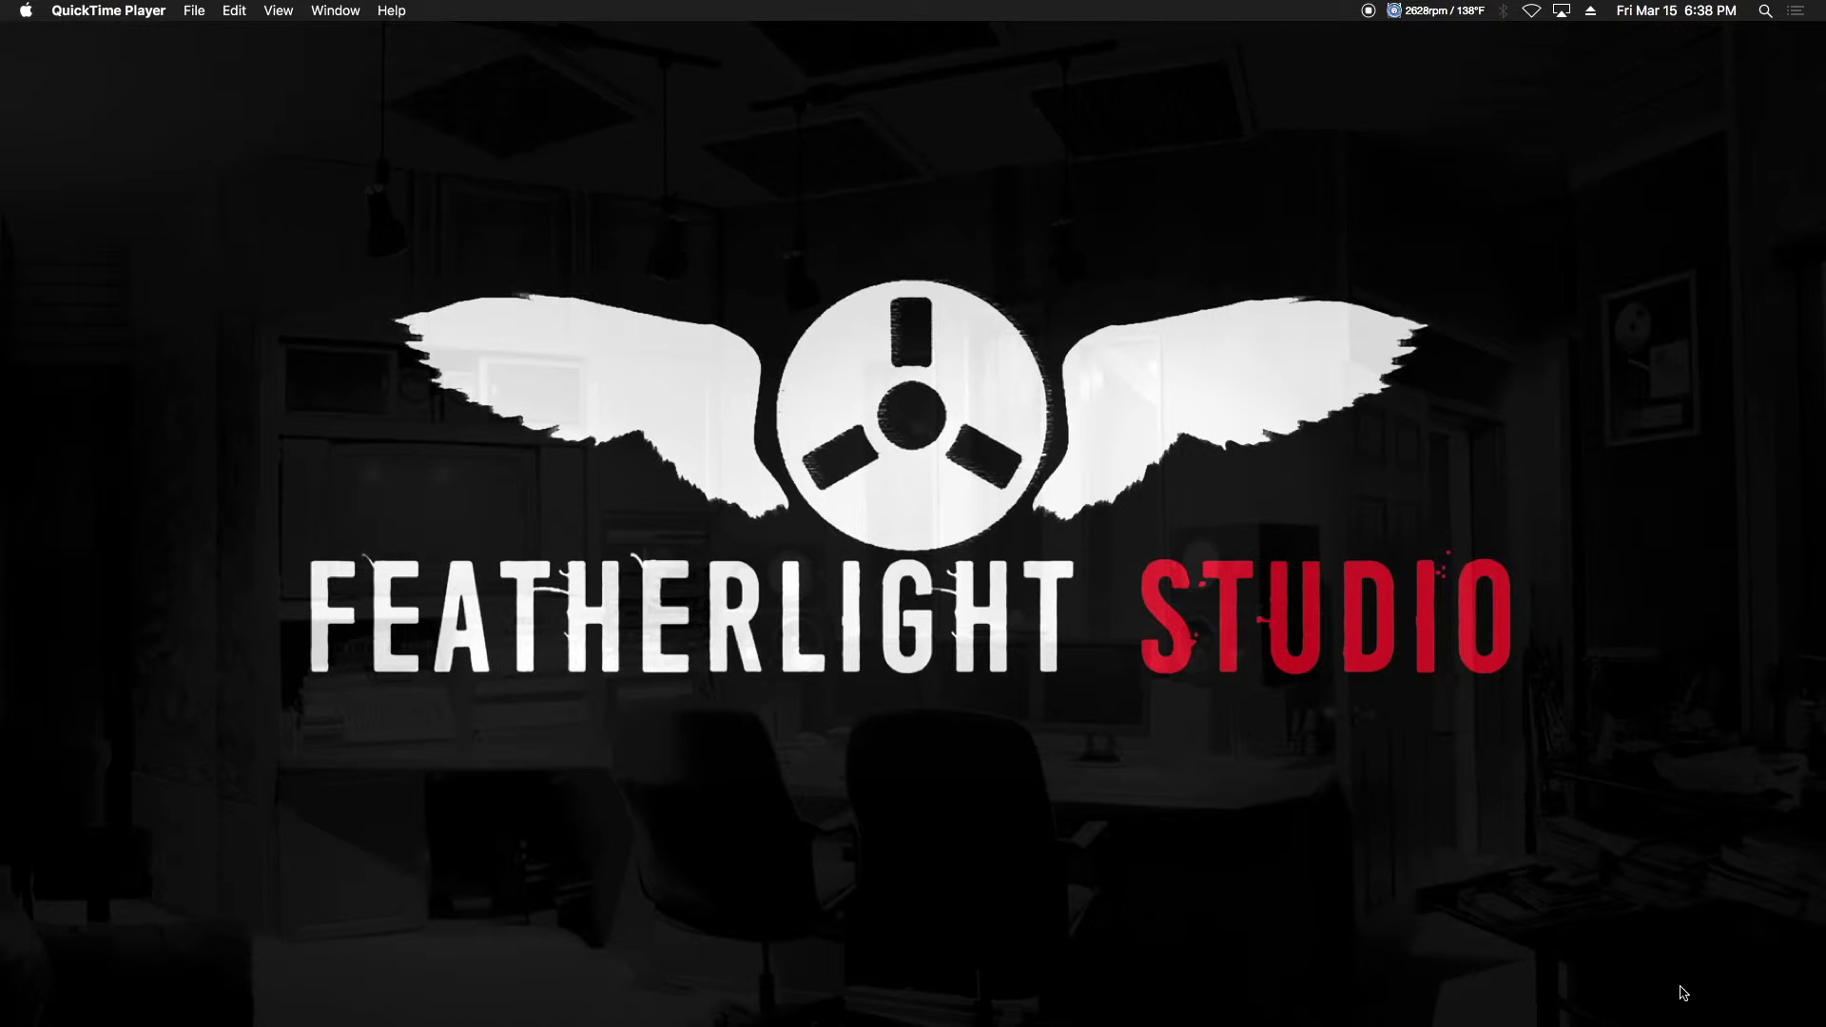
Launch Cubase 10 from the Dock and wait for the Steinberg Hub's Recording templates
{"action": "mouse_move", "coordinate": [1489, 1002]}
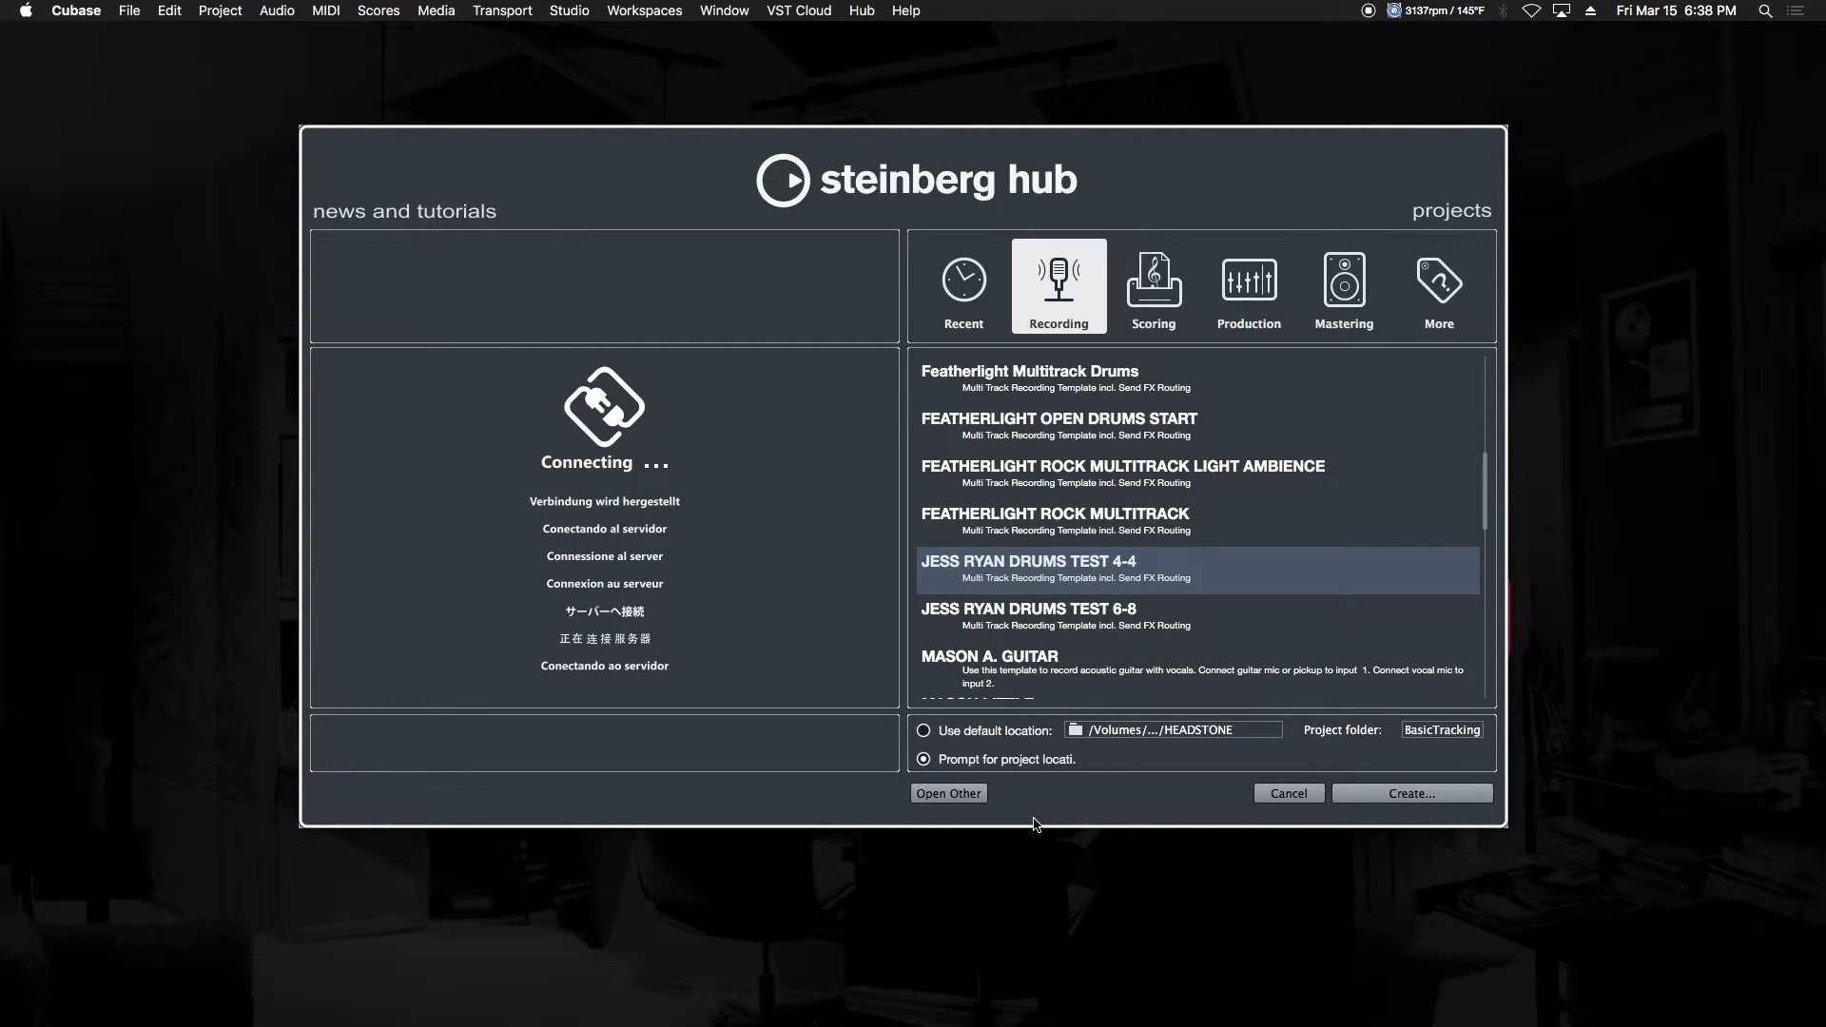
Open the Spanish Boots Tutorial Start project via Open Other and briefly test playback
{"action": "left_click", "coordinate": [948, 793]}
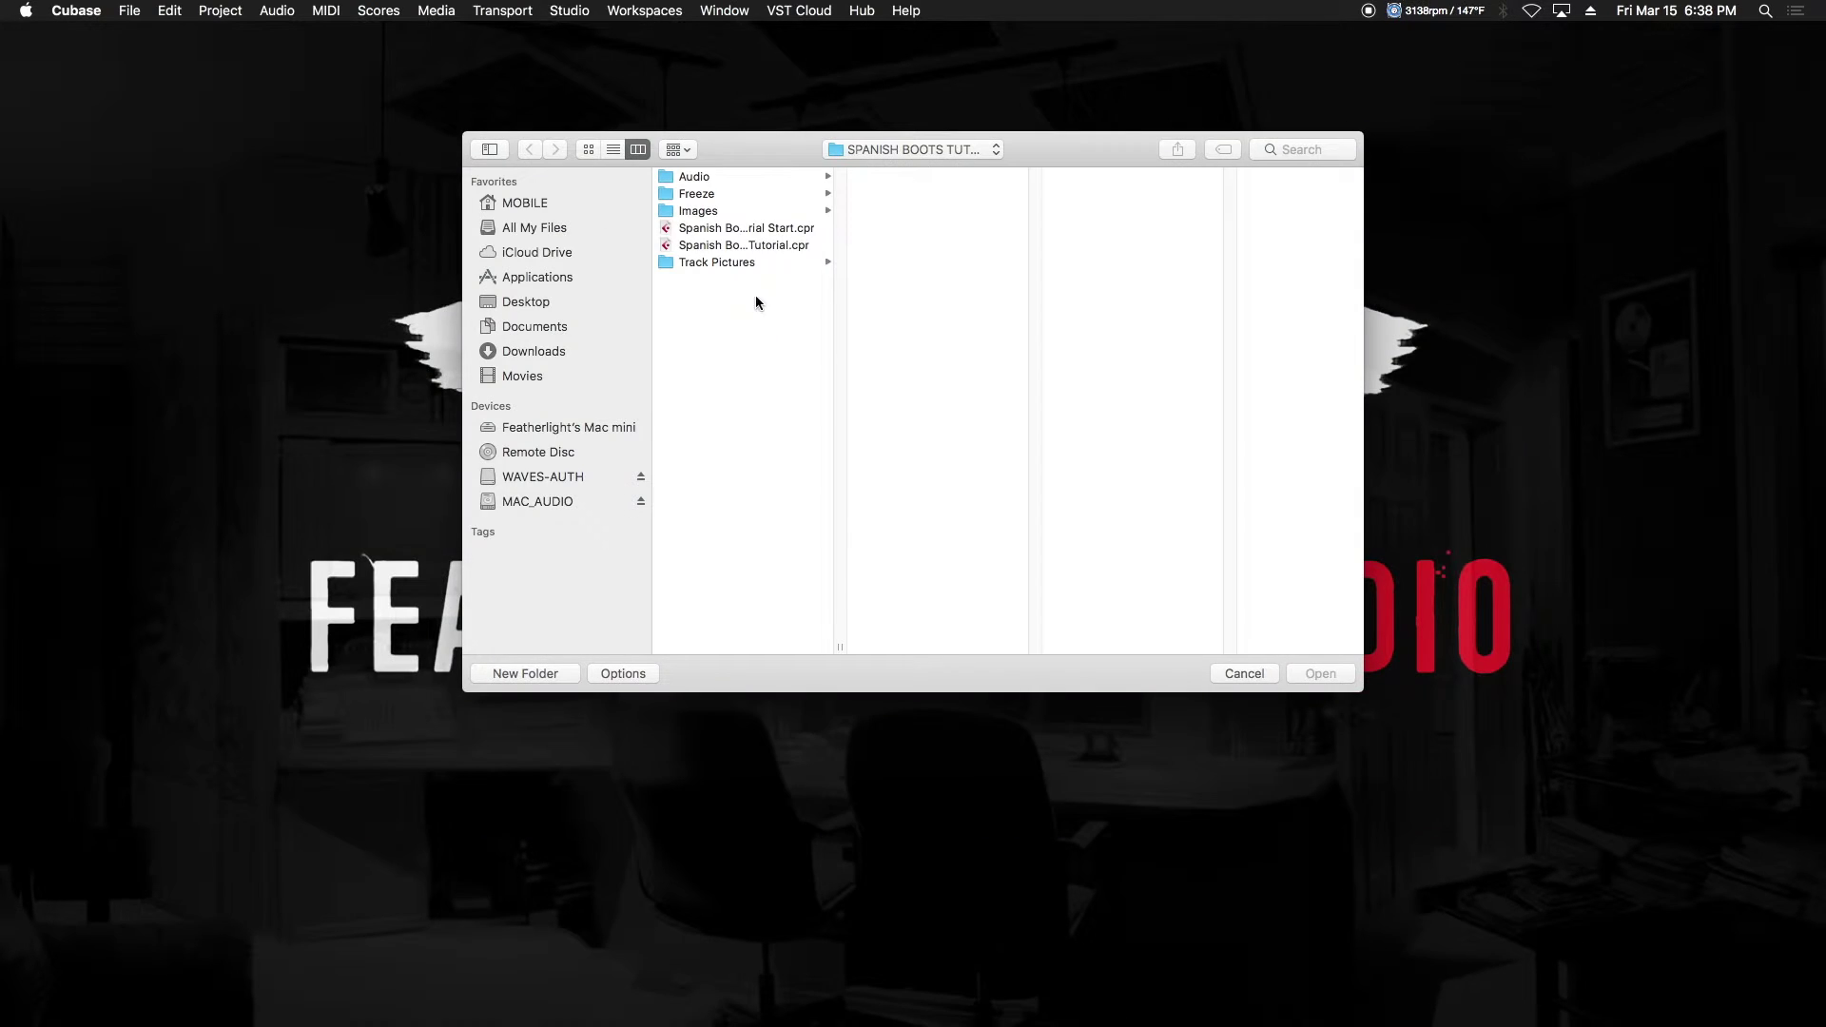
{"action": "double_click", "coordinate": [780, 245]}
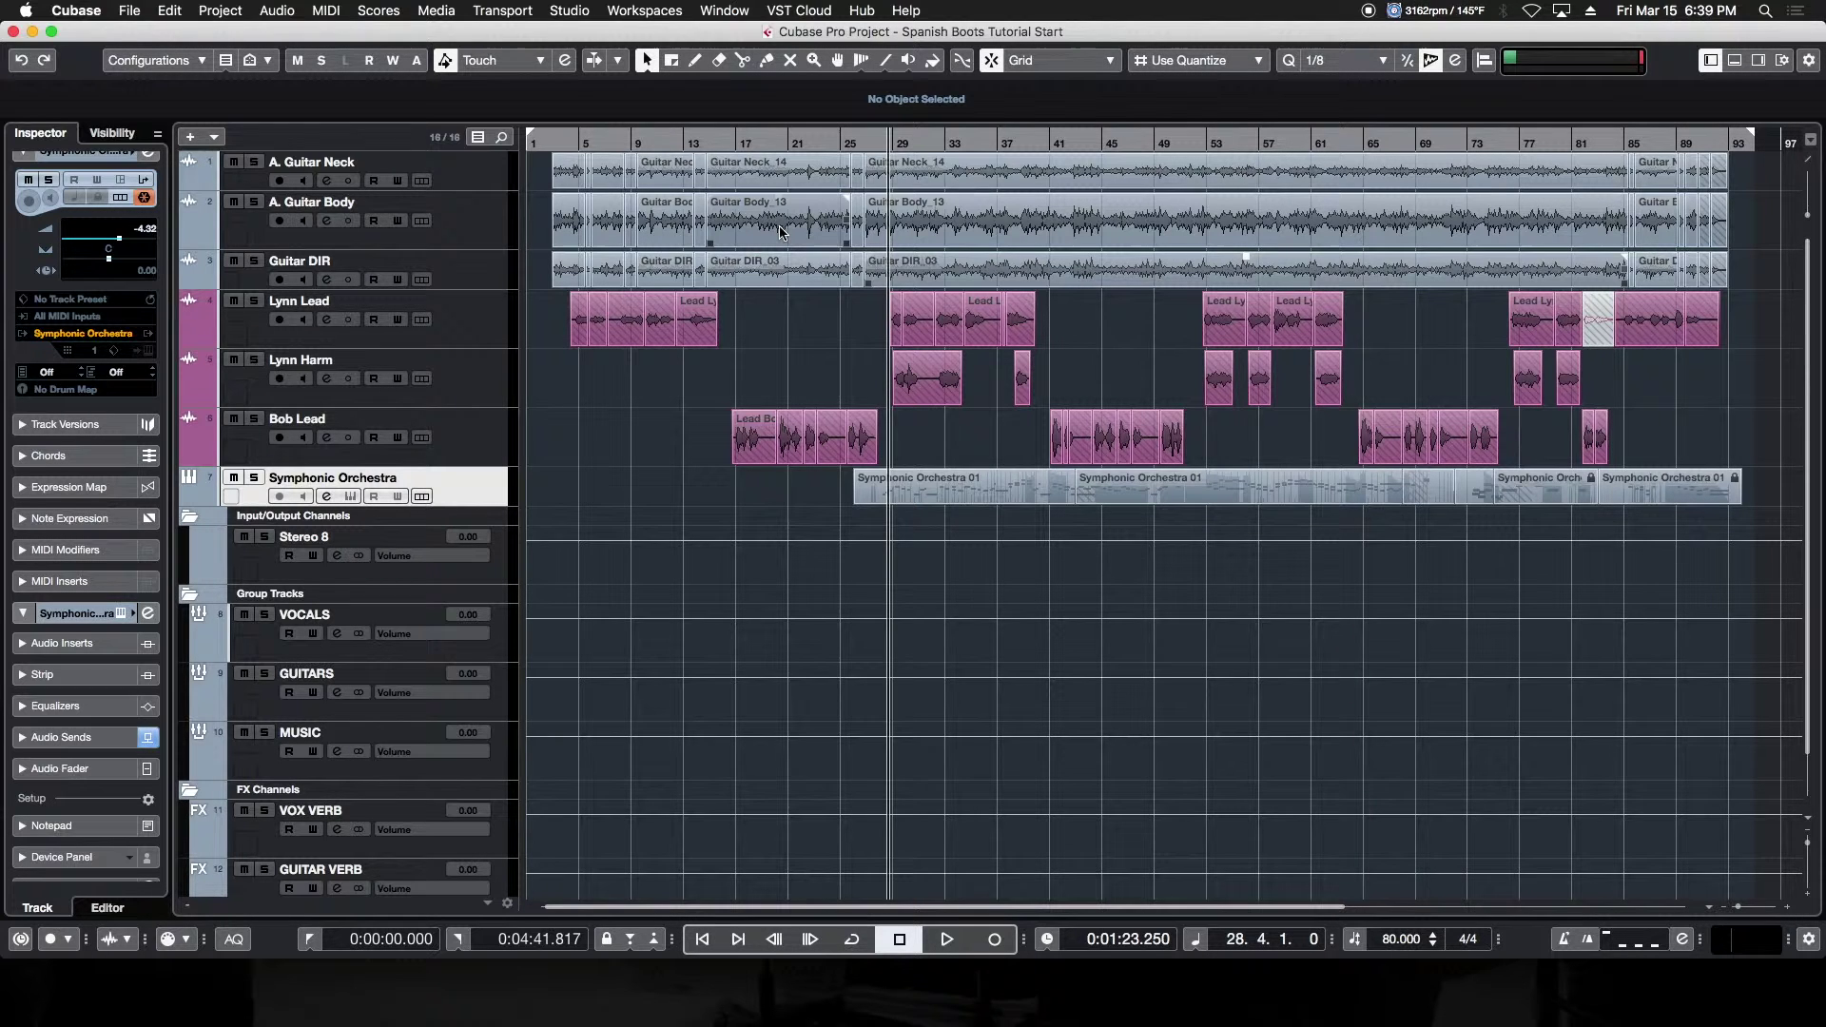
{"action": "key", "text": "space"}
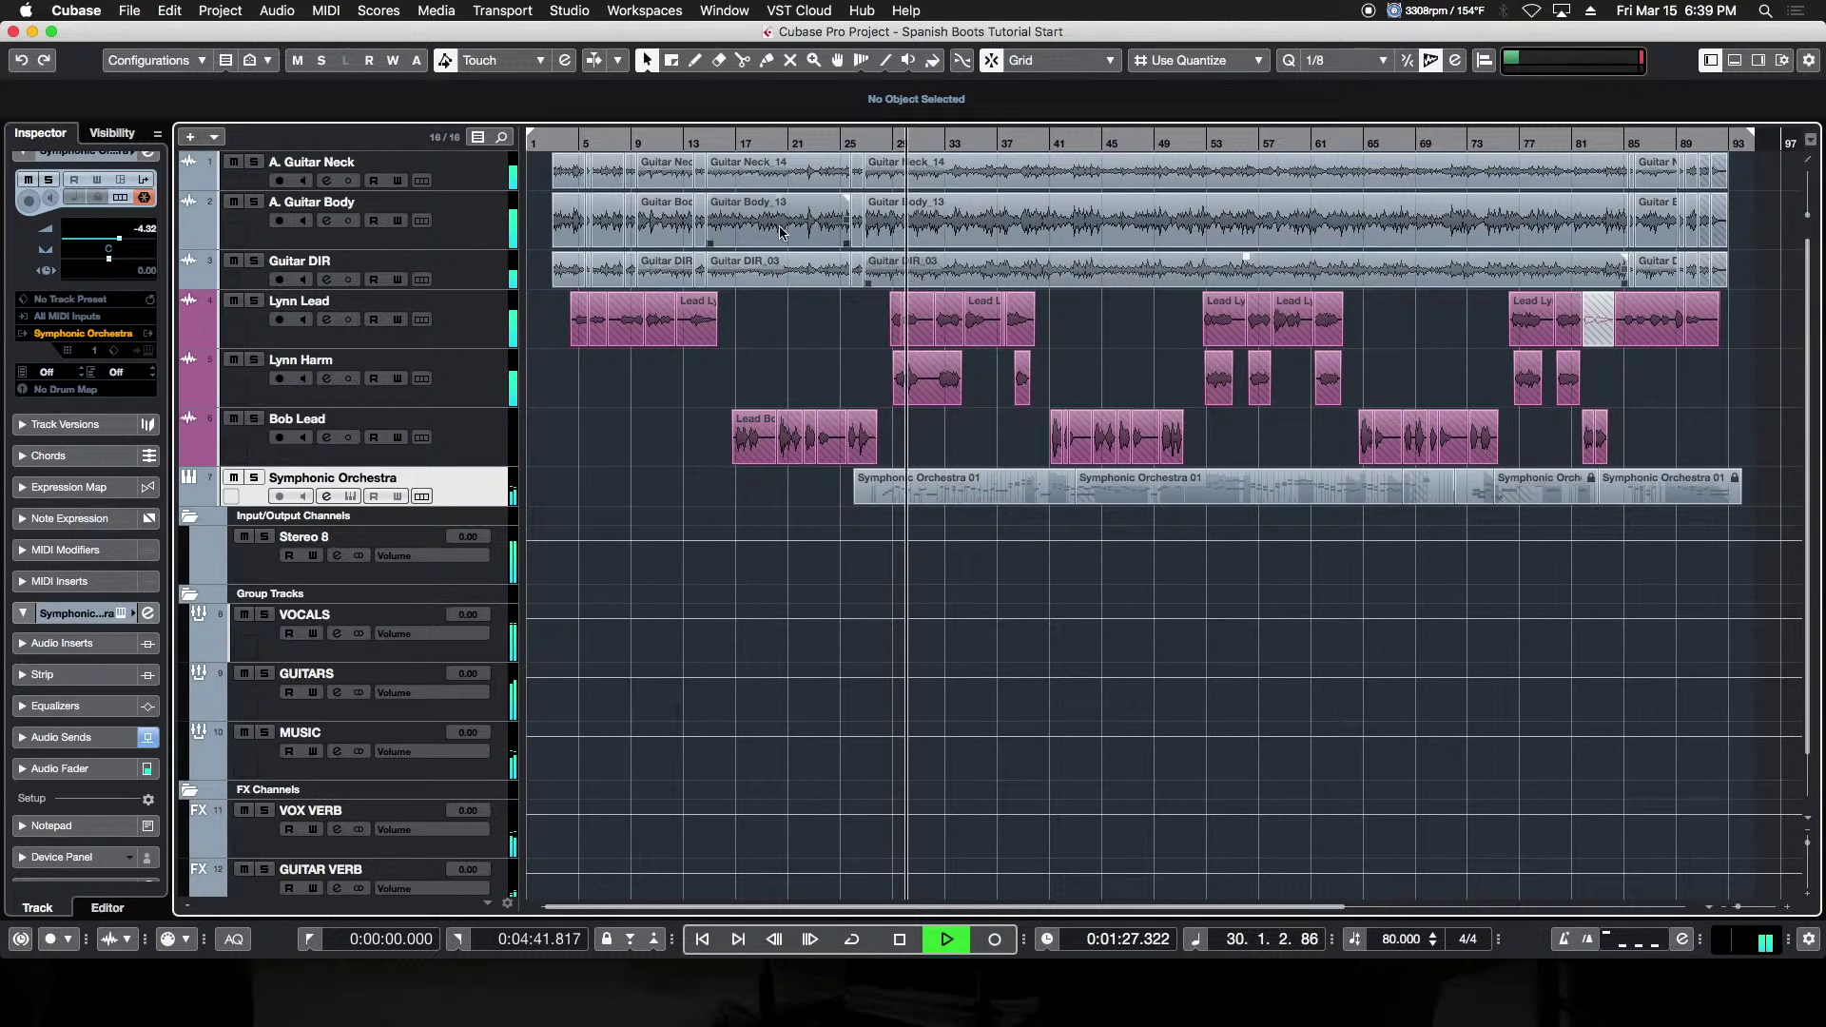
{"action": "key", "text": "space"}
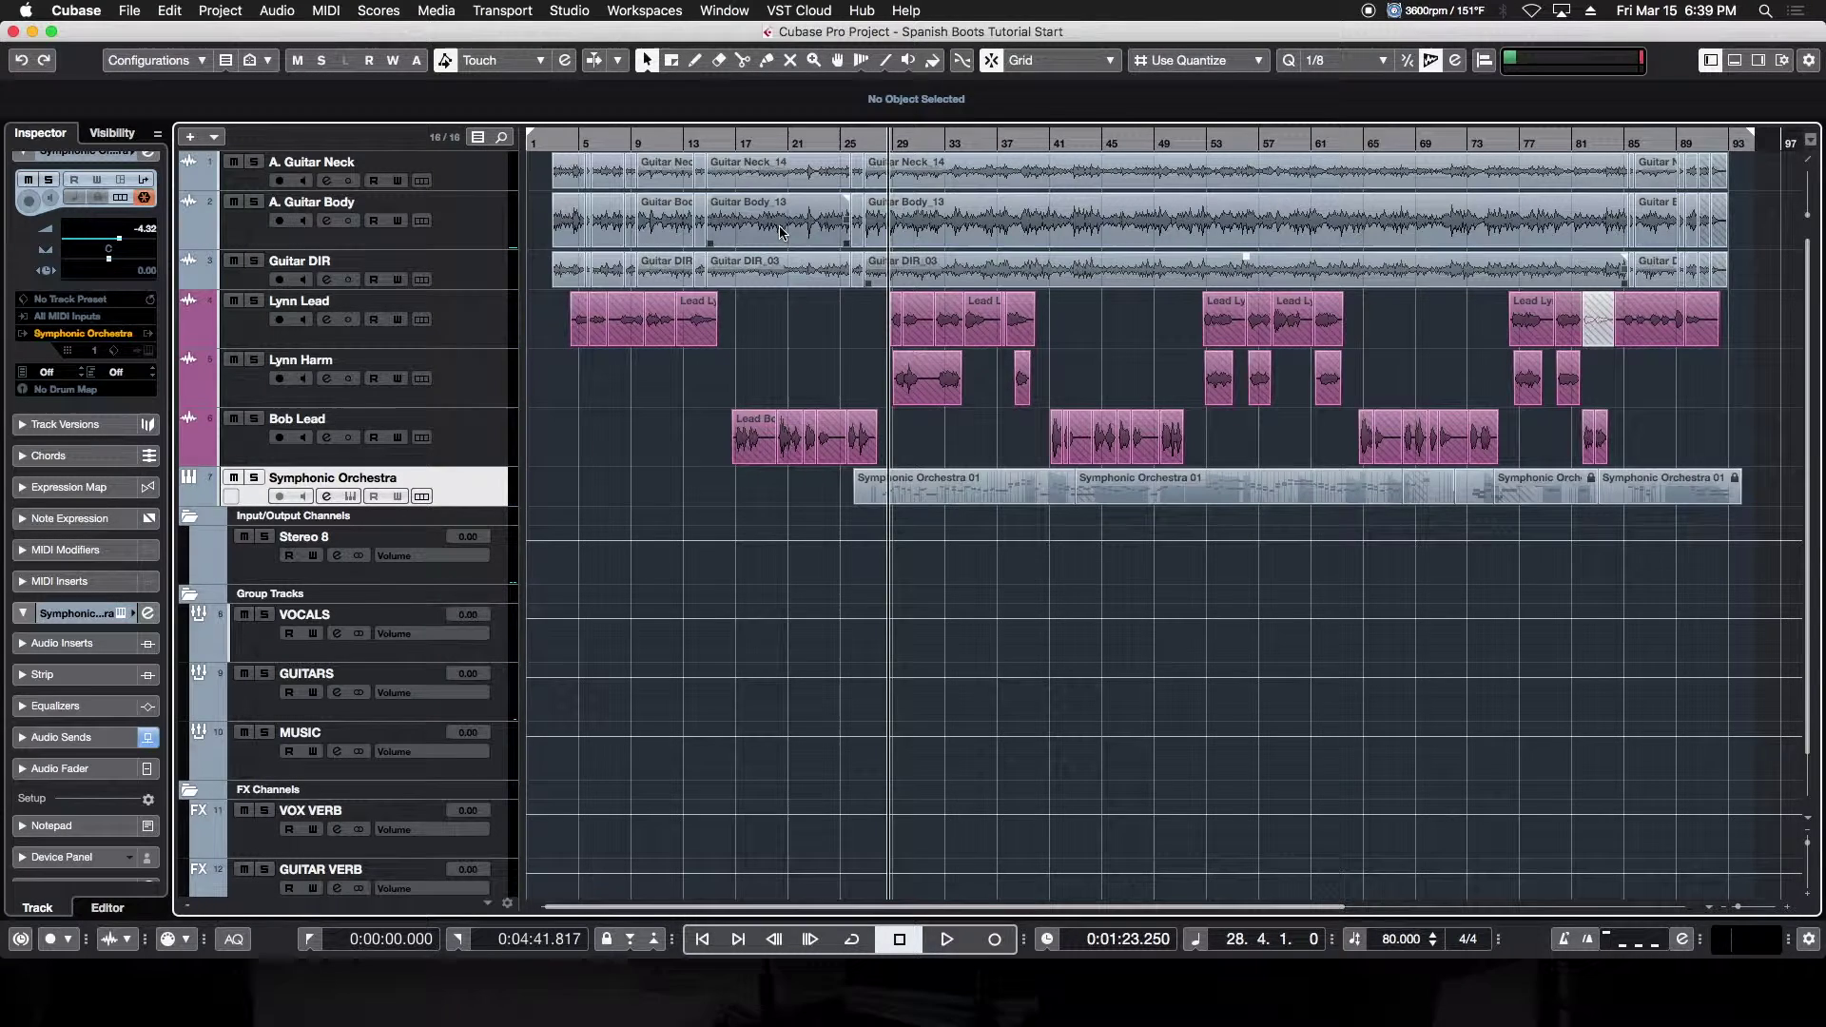
Bring up the full-screen MixConsole for Spanish Boots with F3
{"action": "key", "text": "F3"}
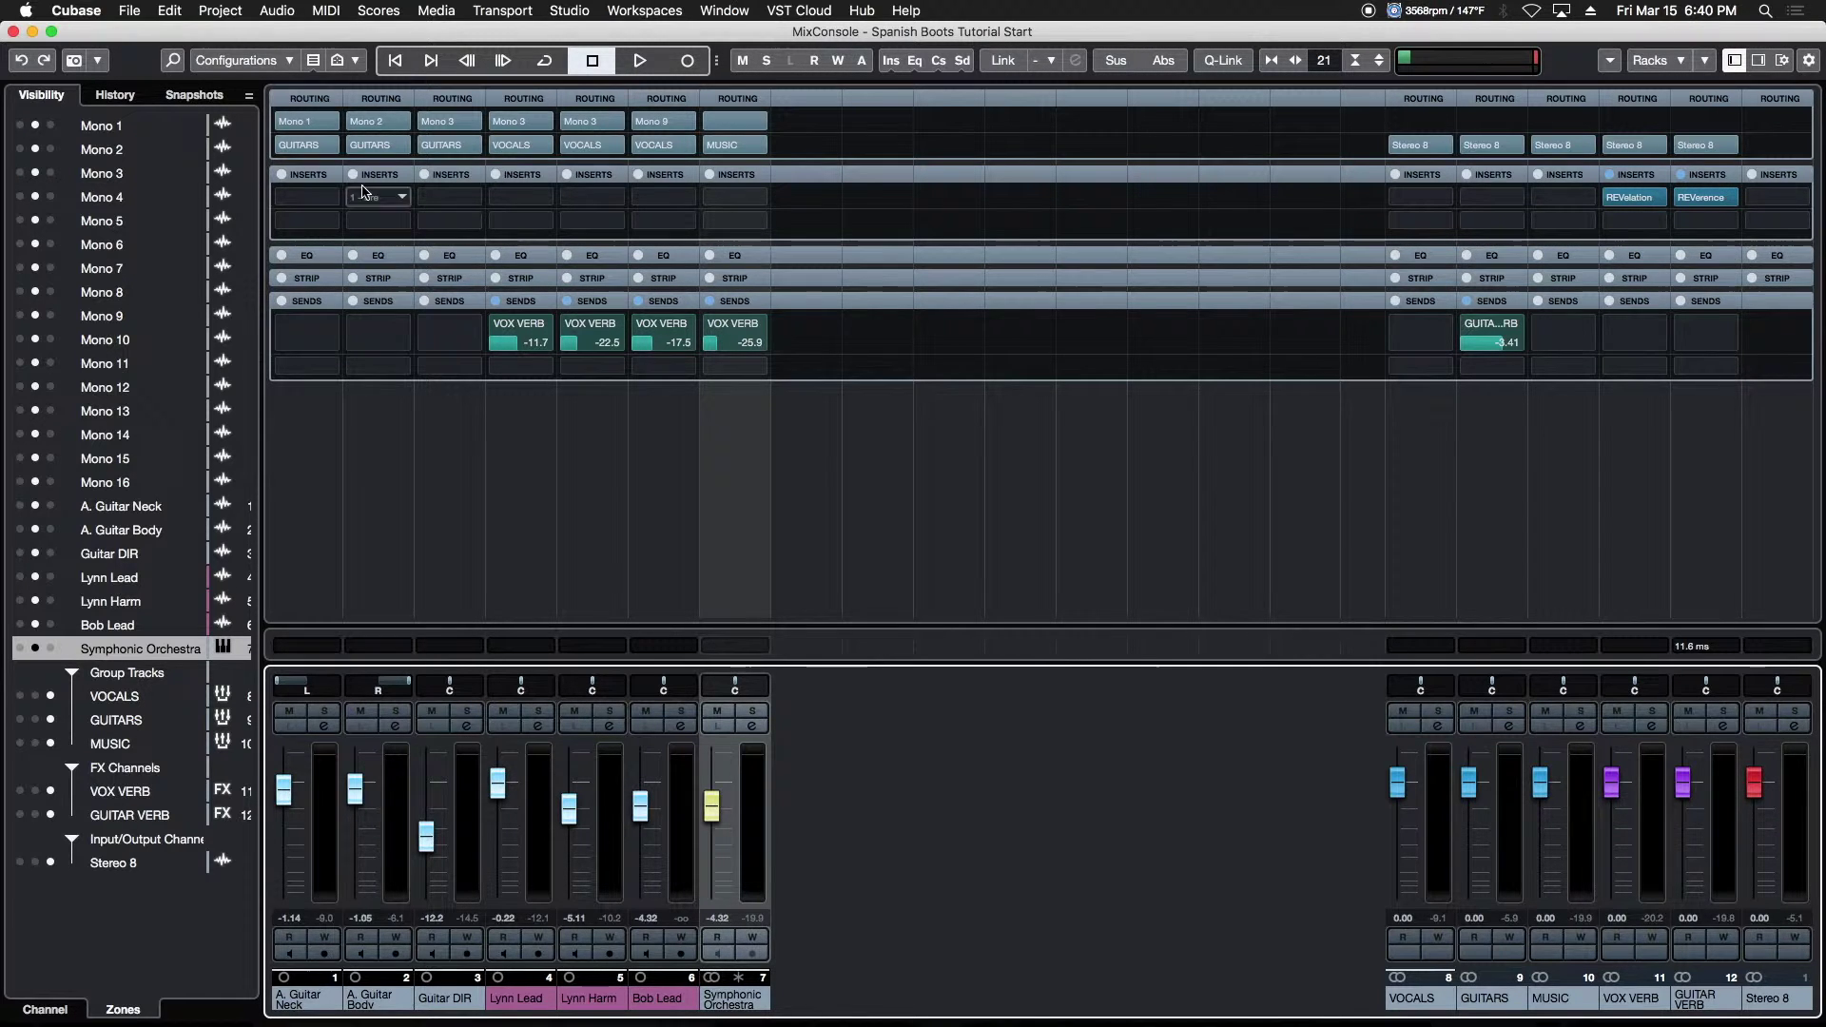
{"action": "left_click", "coordinate": [93, 952]}
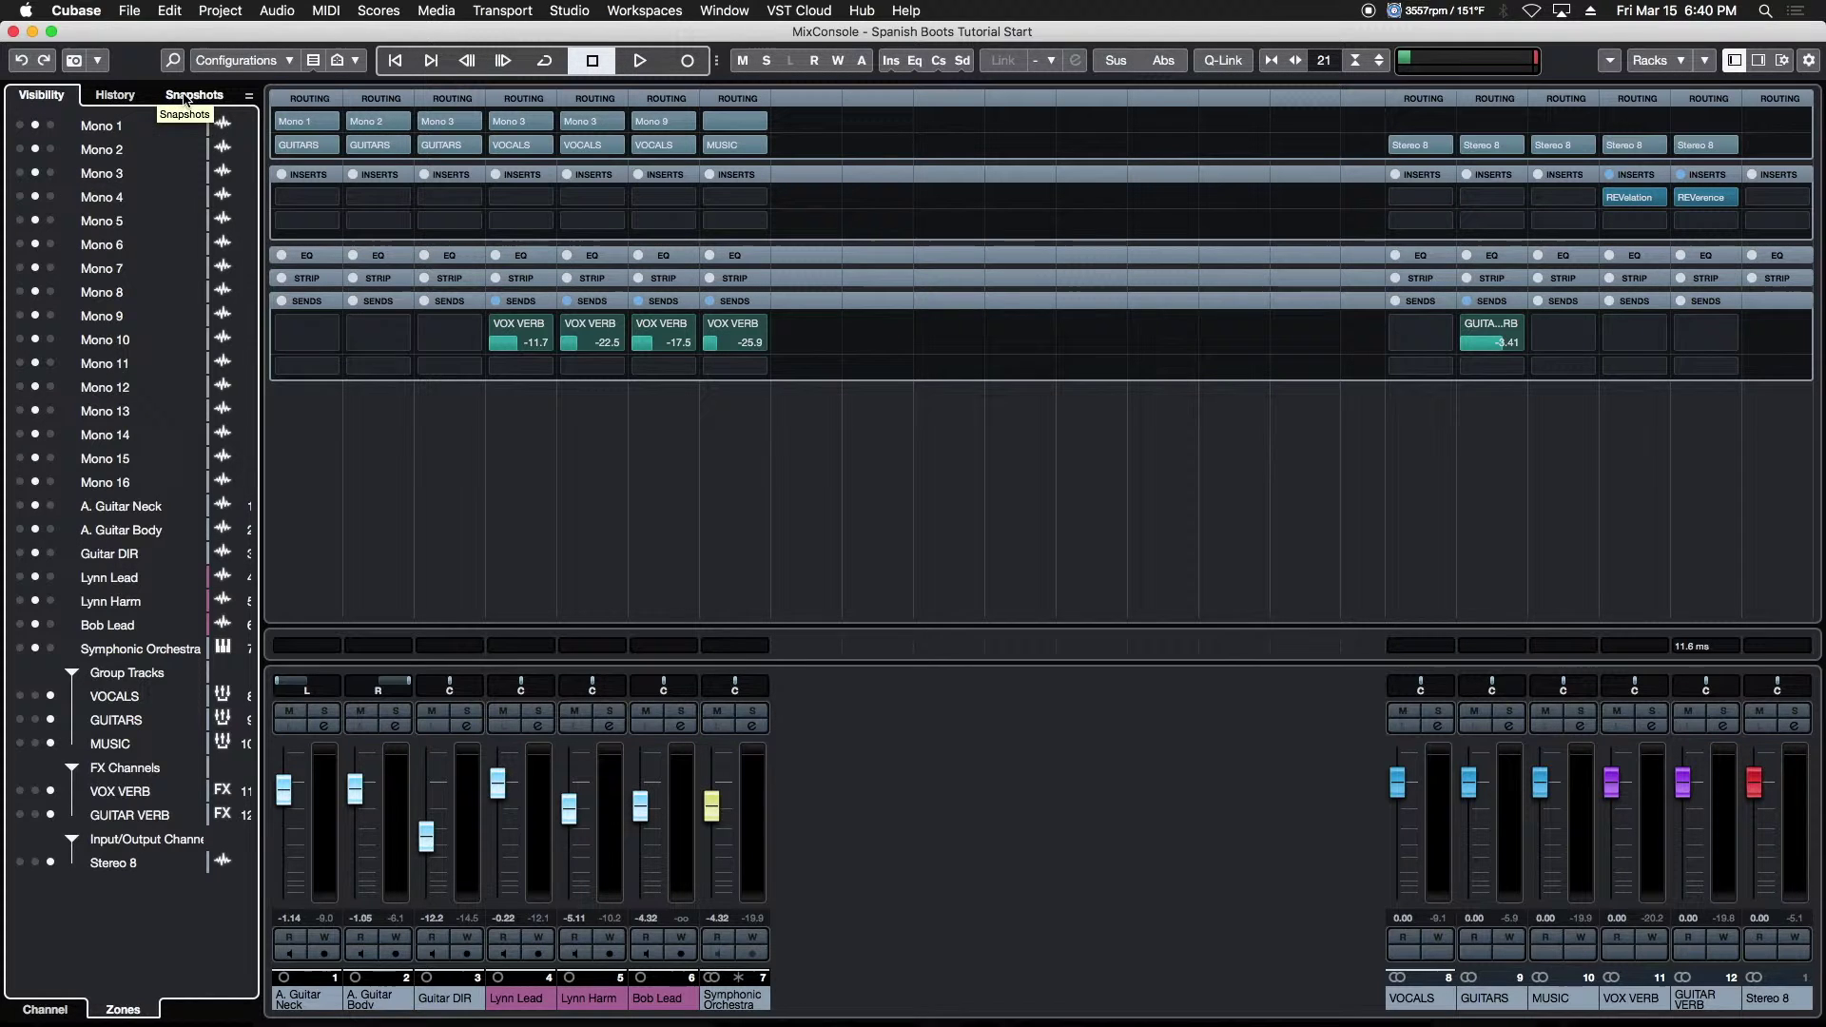
{"action": "left_click", "coordinate": [115, 94]}
{"action": "left_click", "coordinate": [59, 96]}
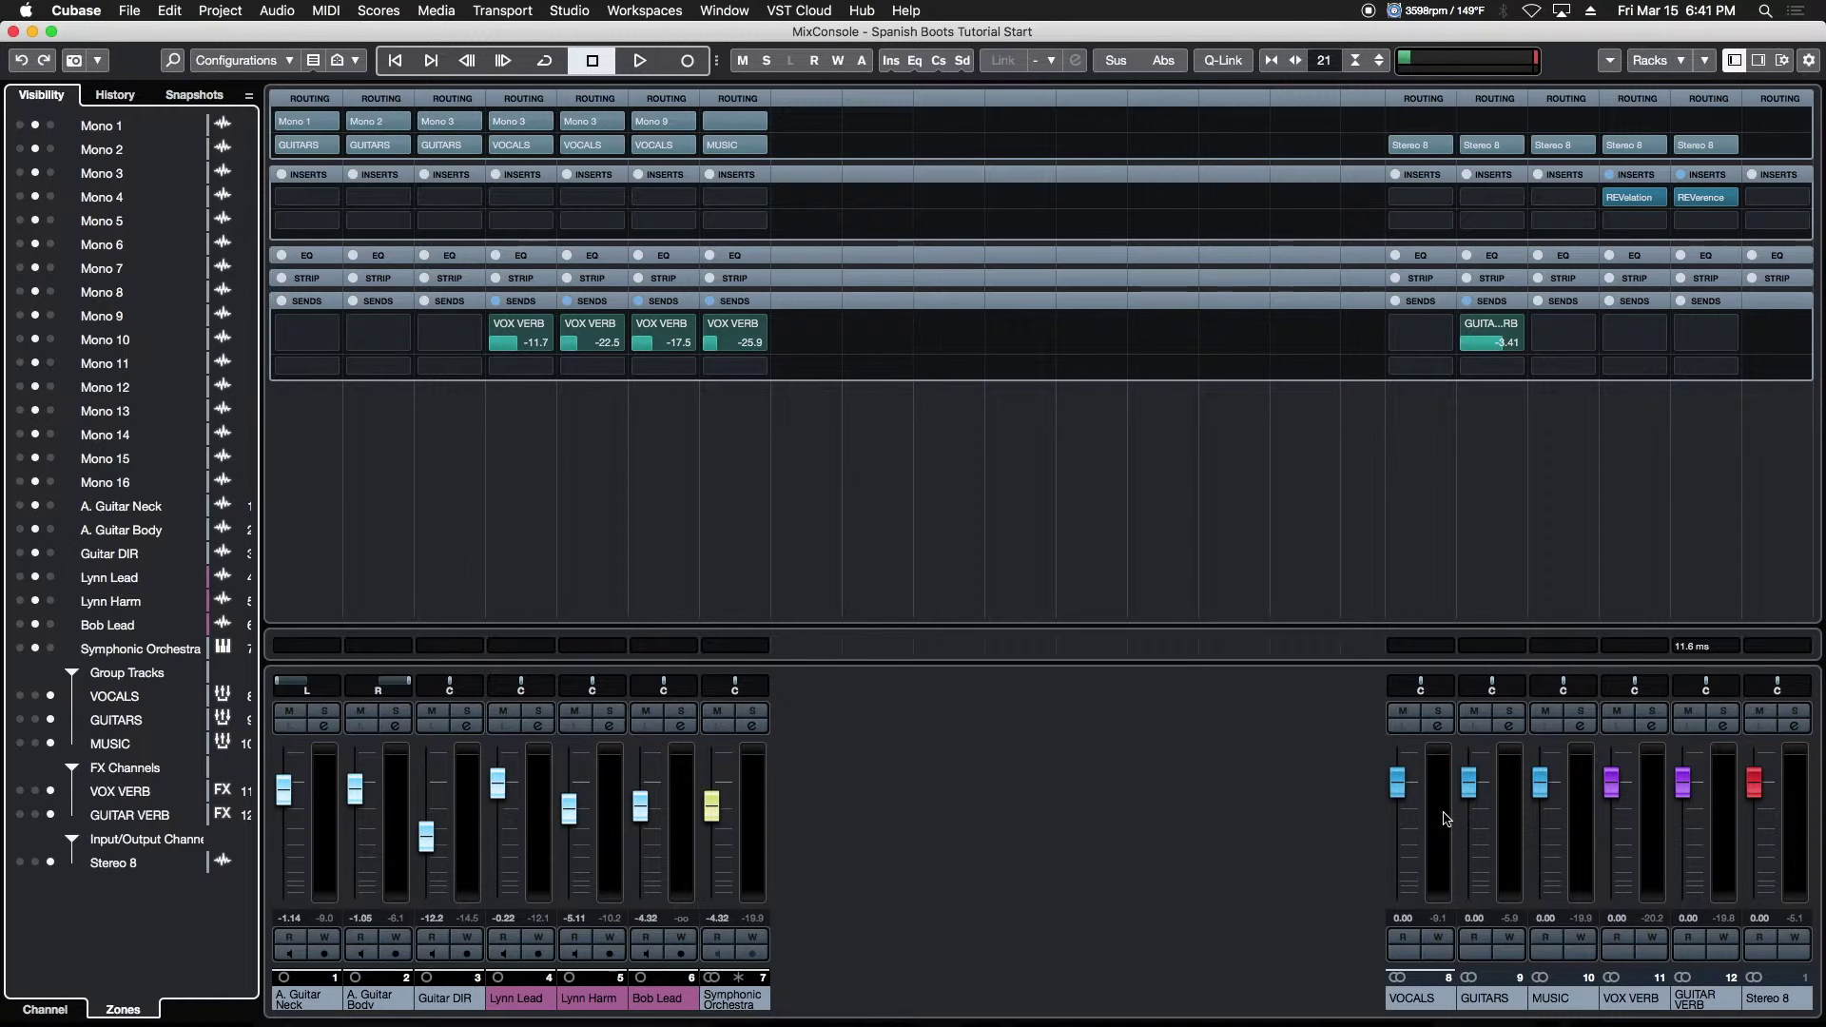
{"action": "left_click", "coordinate": [1289, 797]}
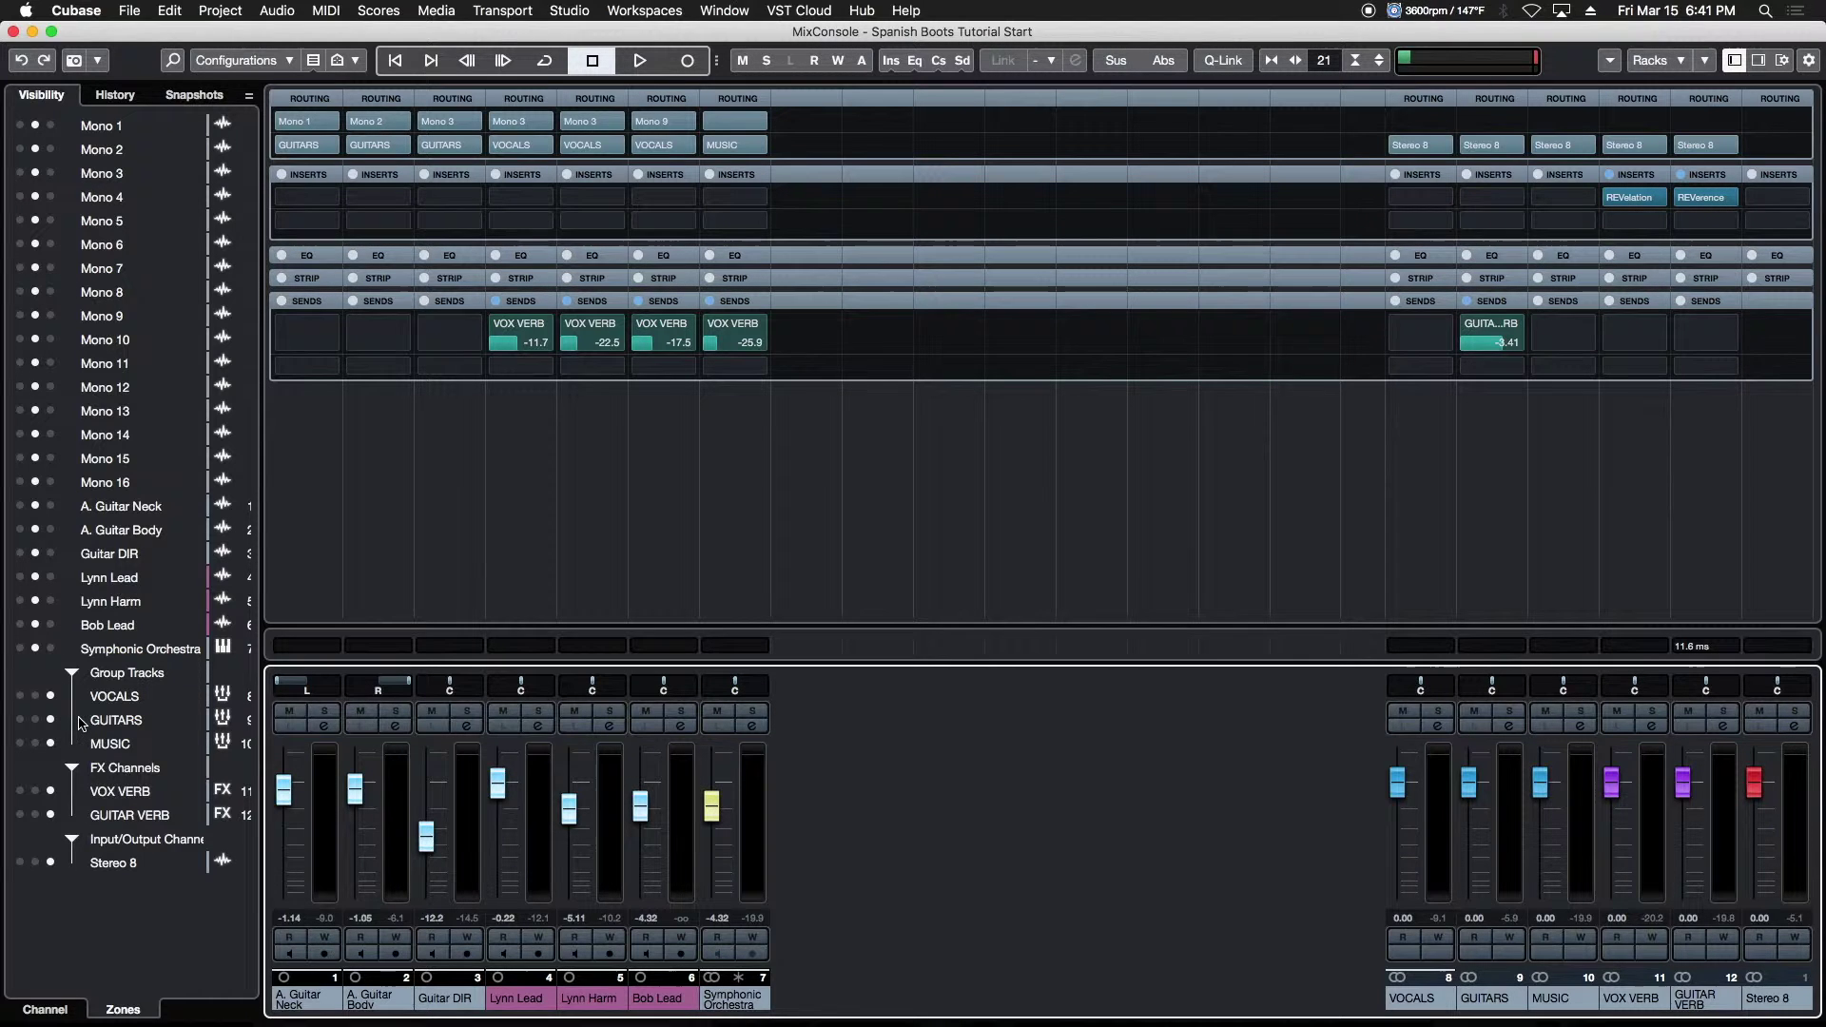
{"action": "left_click", "coordinate": [1721, 847]}
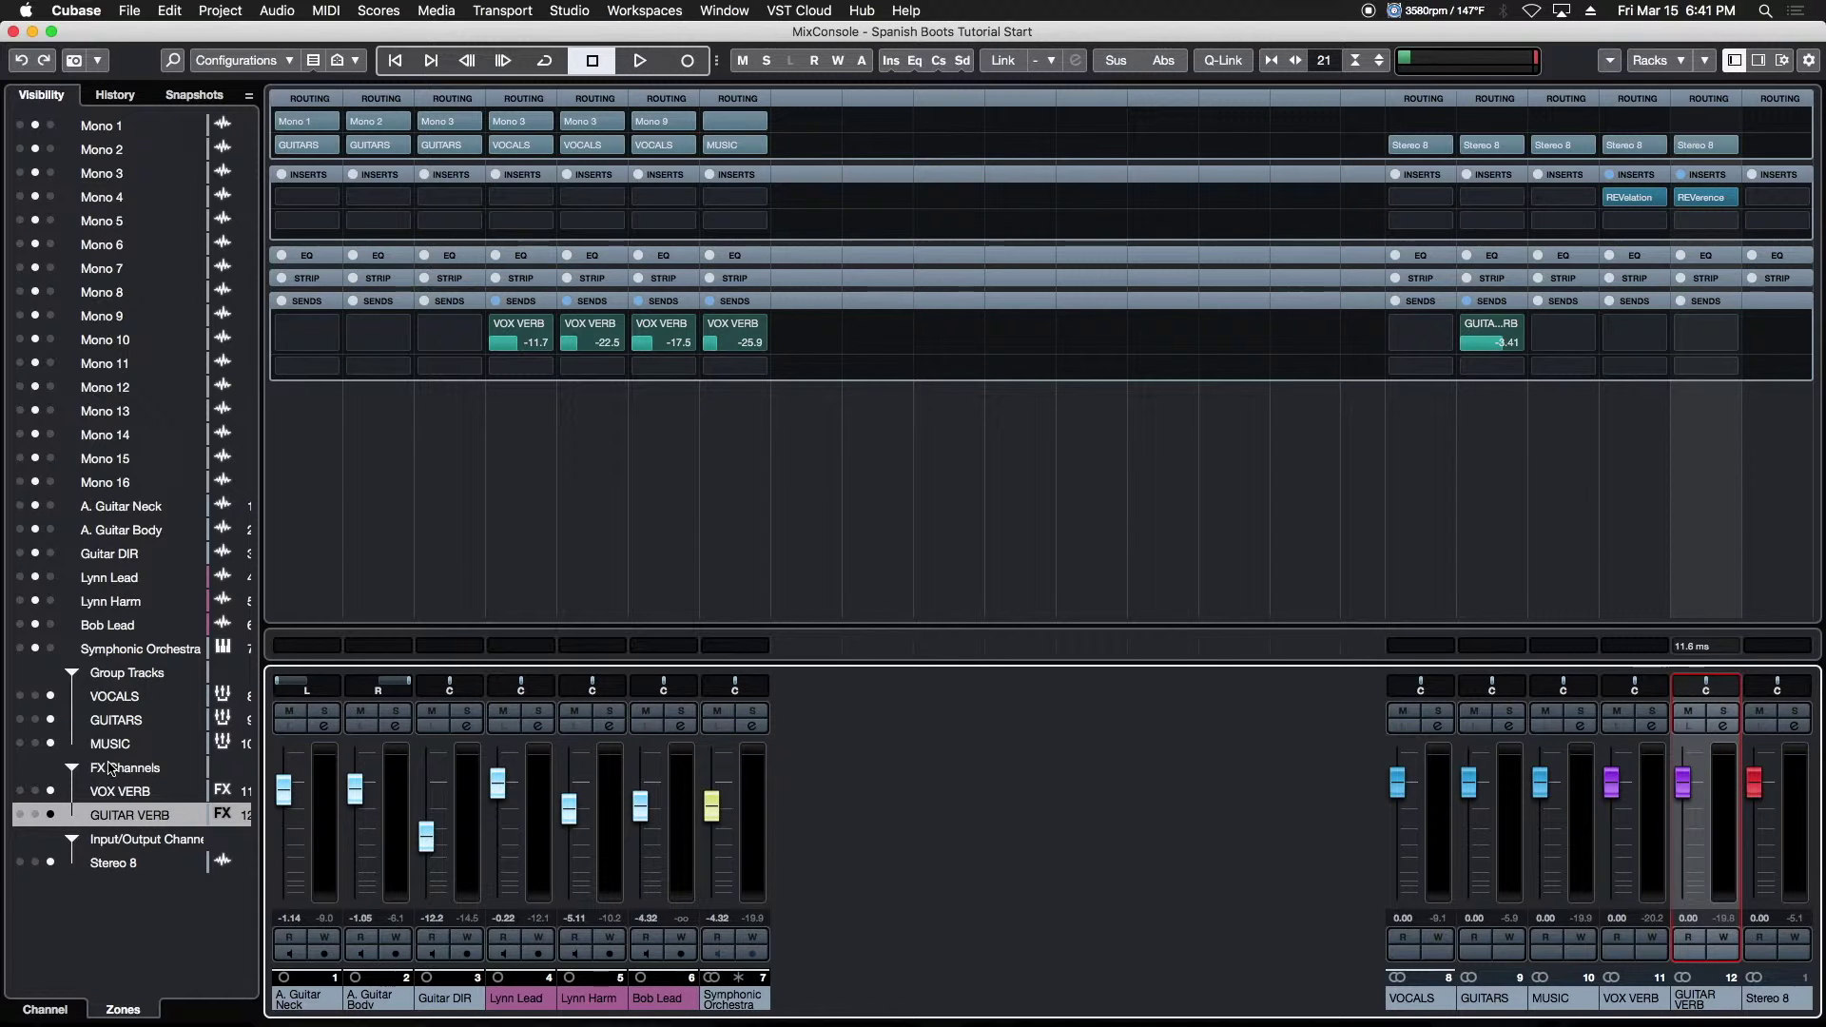
{"action": "left_click", "coordinate": [36, 815]}
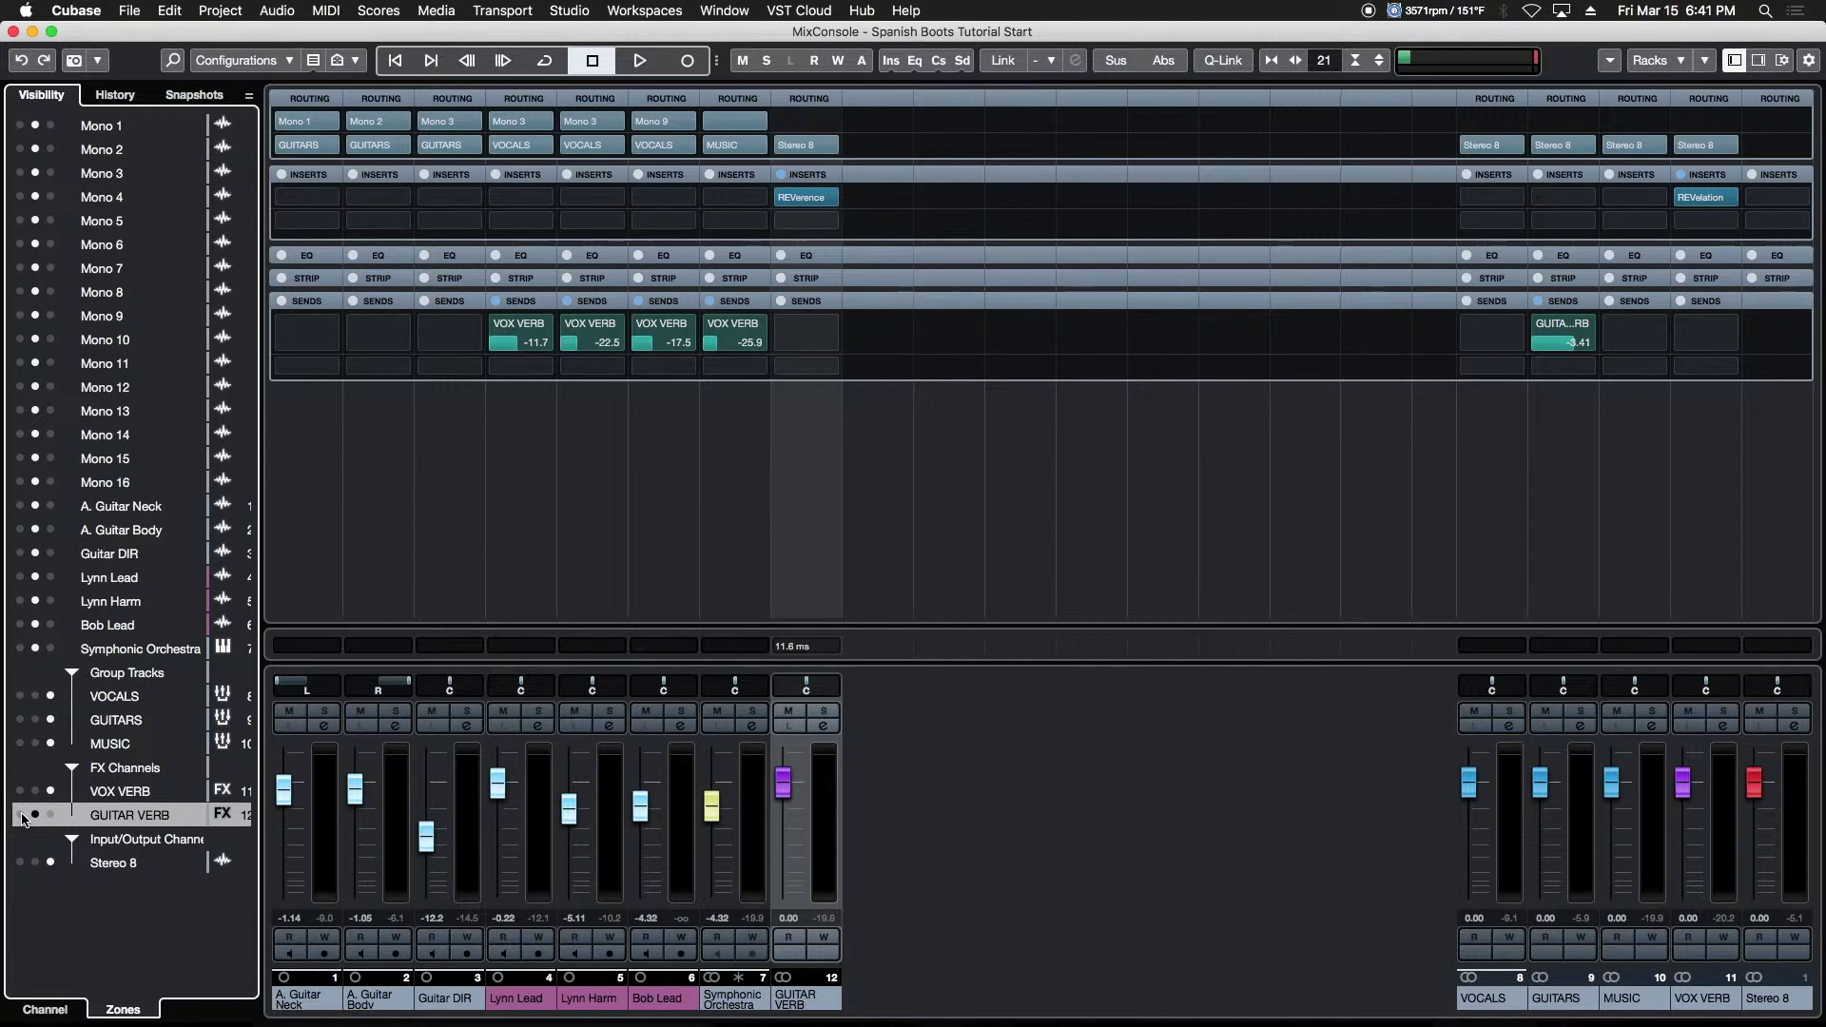
{"action": "left_click", "coordinate": [20, 815]}
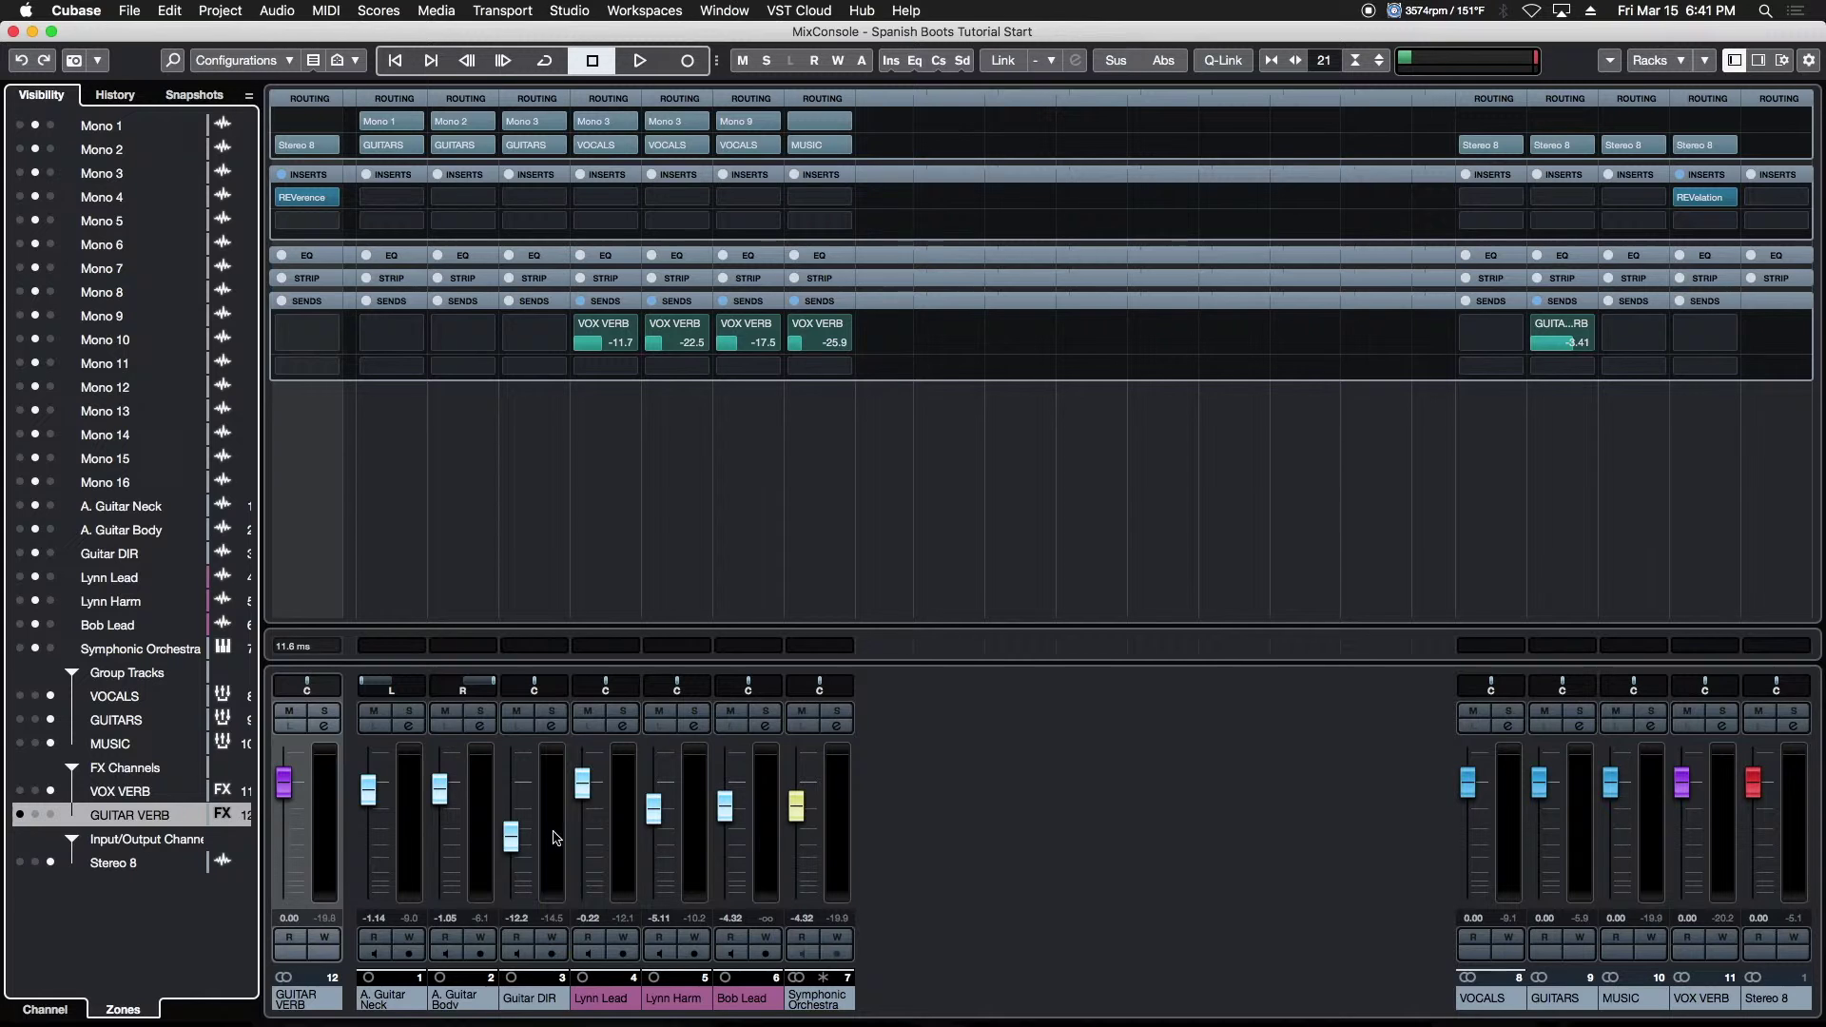
{"action": "left_click", "coordinate": [34, 815]}
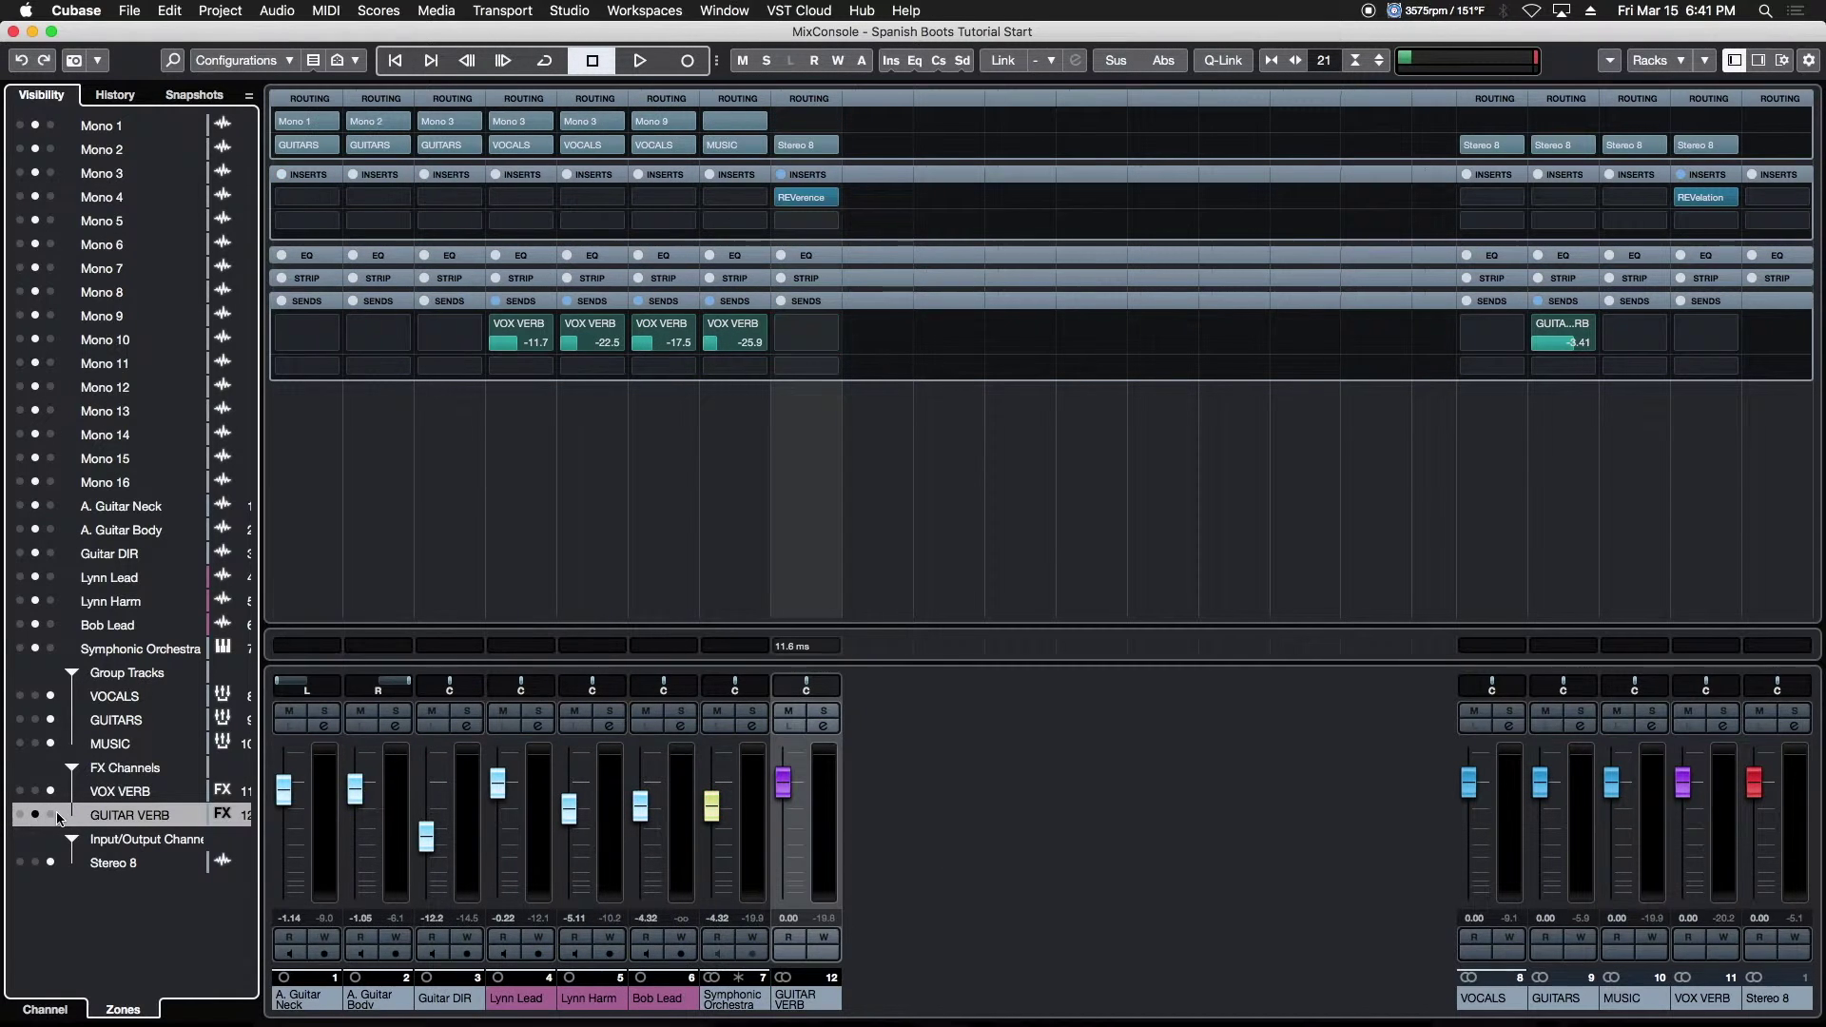
{"action": "left_click", "coordinate": [50, 815]}
{"action": "left_click", "coordinate": [37, 815]}
{"action": "left_click", "coordinate": [51, 815]}
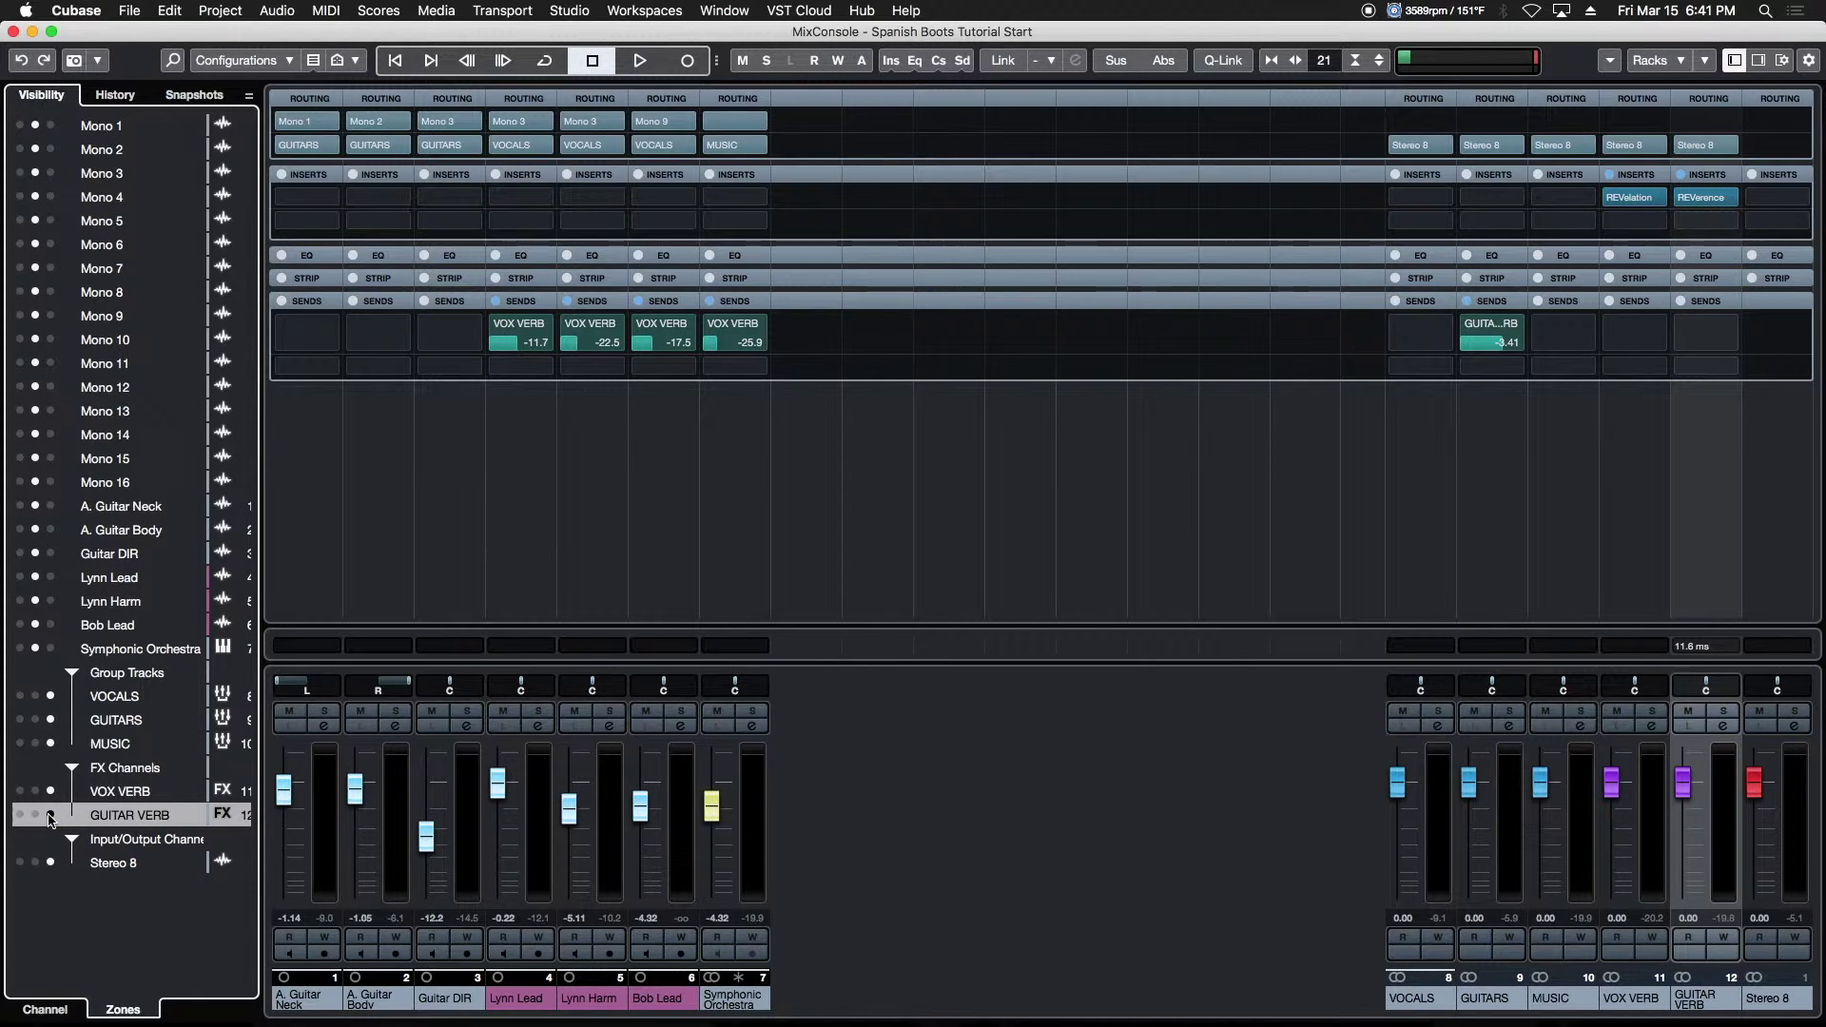
{"action": "left_click", "coordinate": [795, 804]}
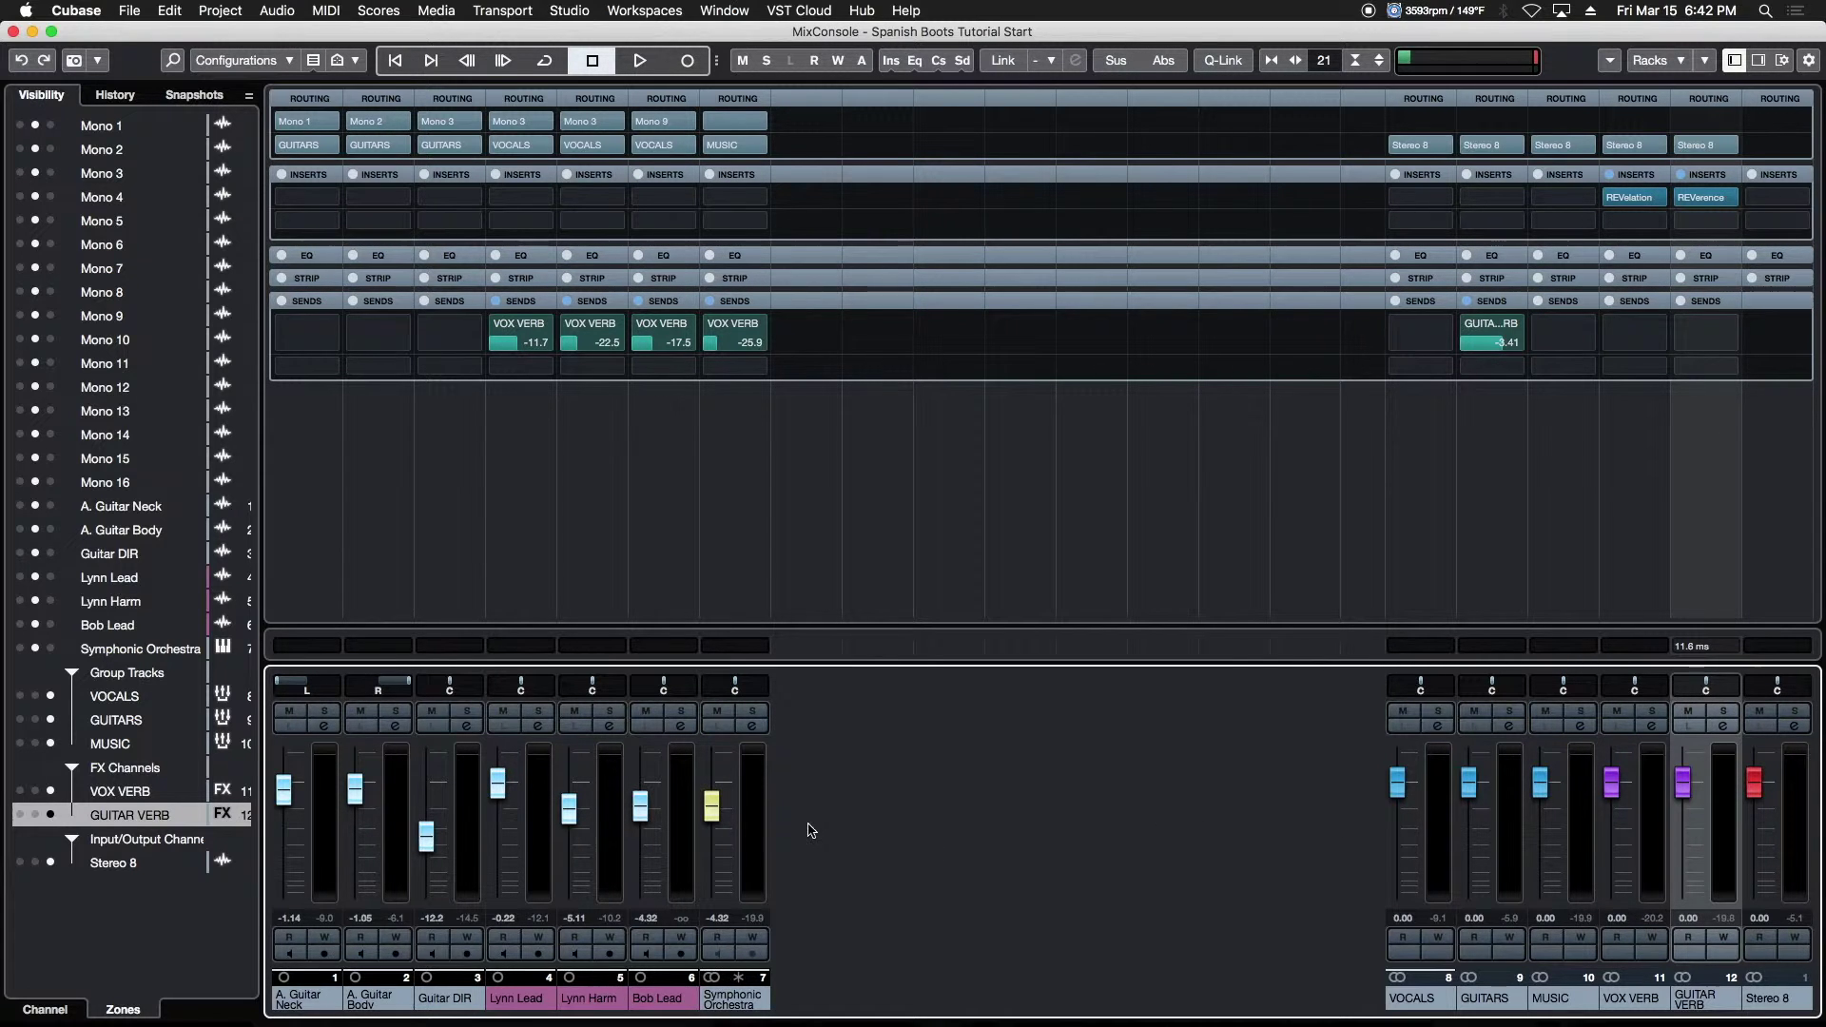
Open the Add FX Channel dialog from the Symphonic Orchestra channel's context menu and reposition it
{"action": "right_click", "coordinate": [755, 801]}
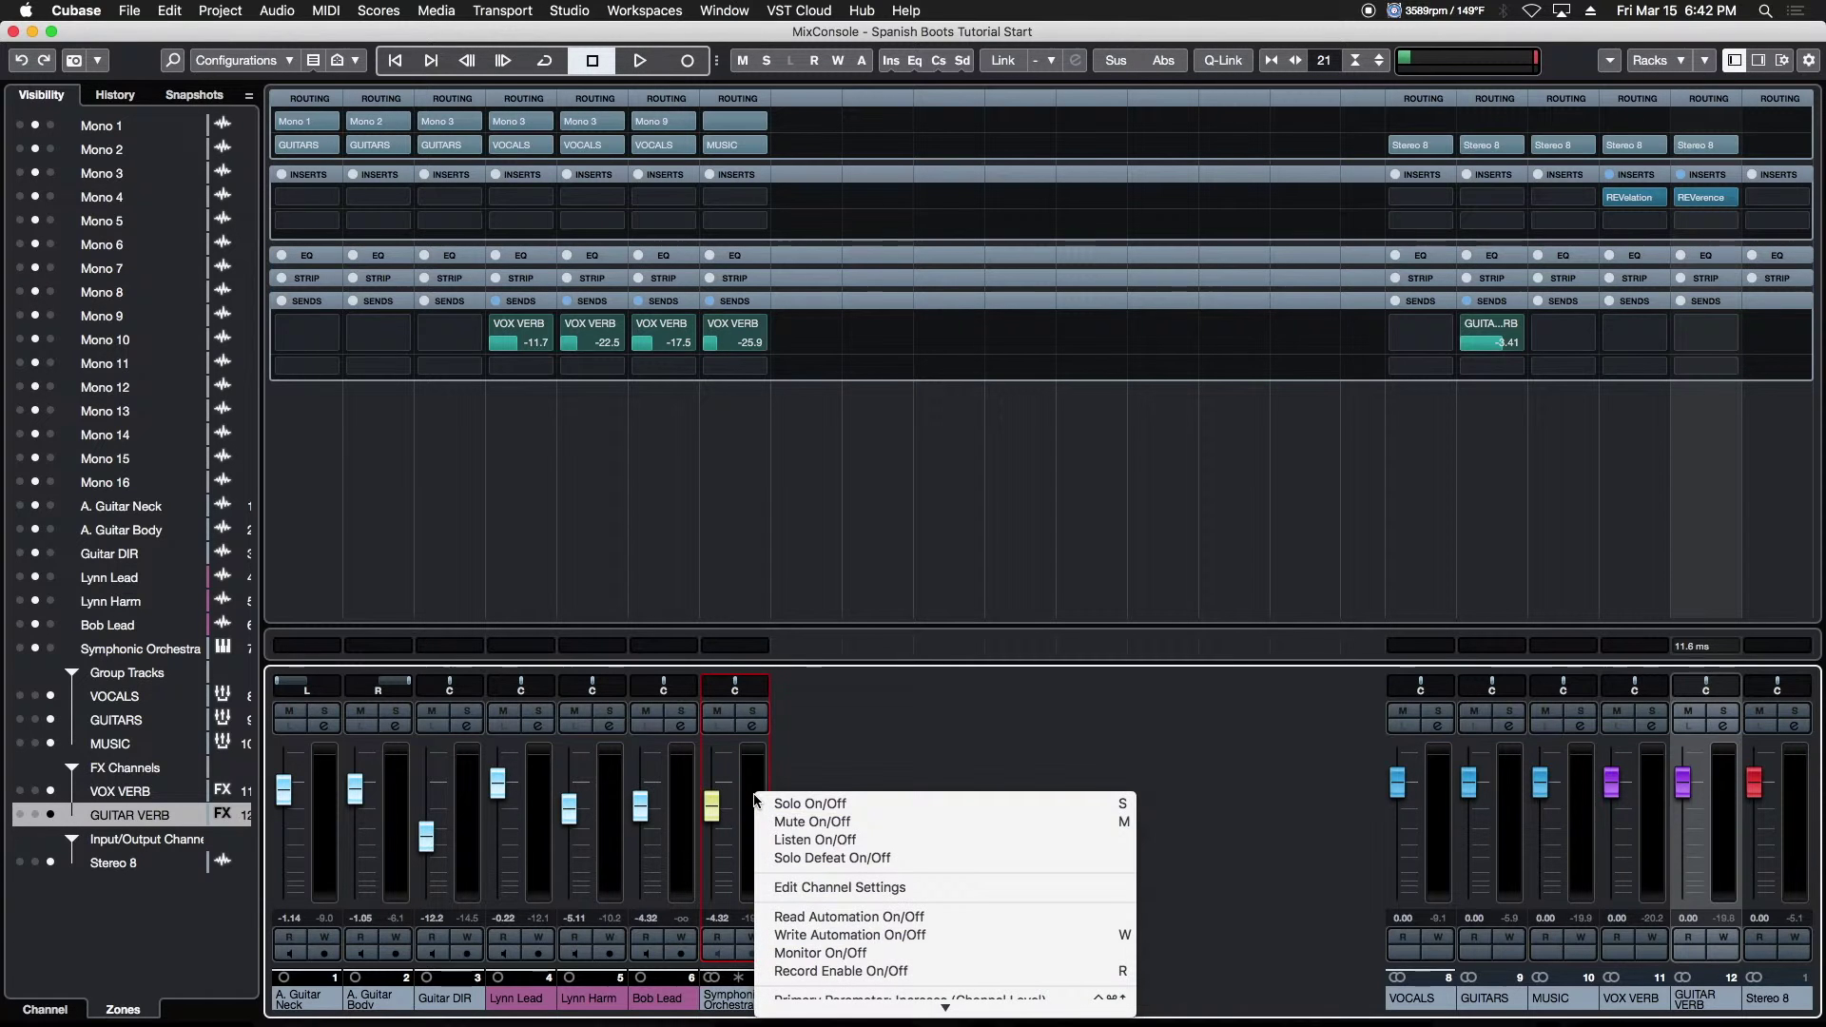
{"action": "mouse_move", "coordinate": [913, 1015]}
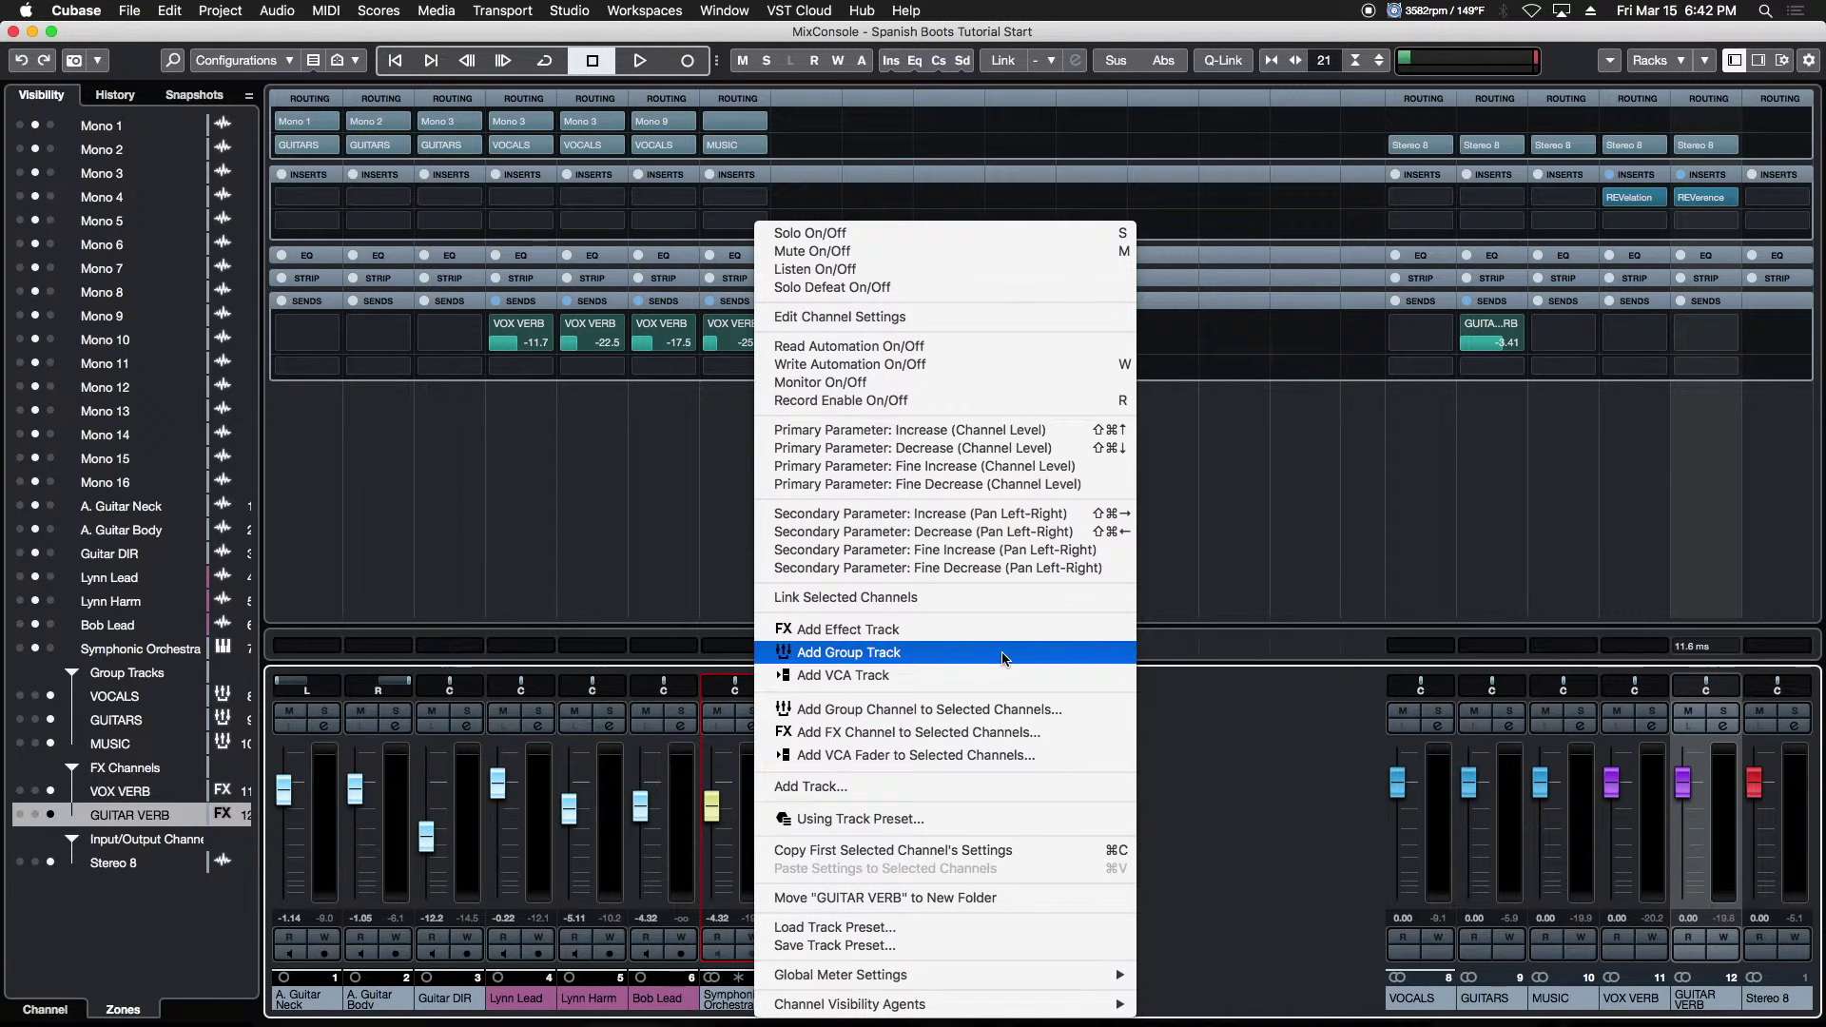
{"action": "left_click", "coordinate": [947, 733]}
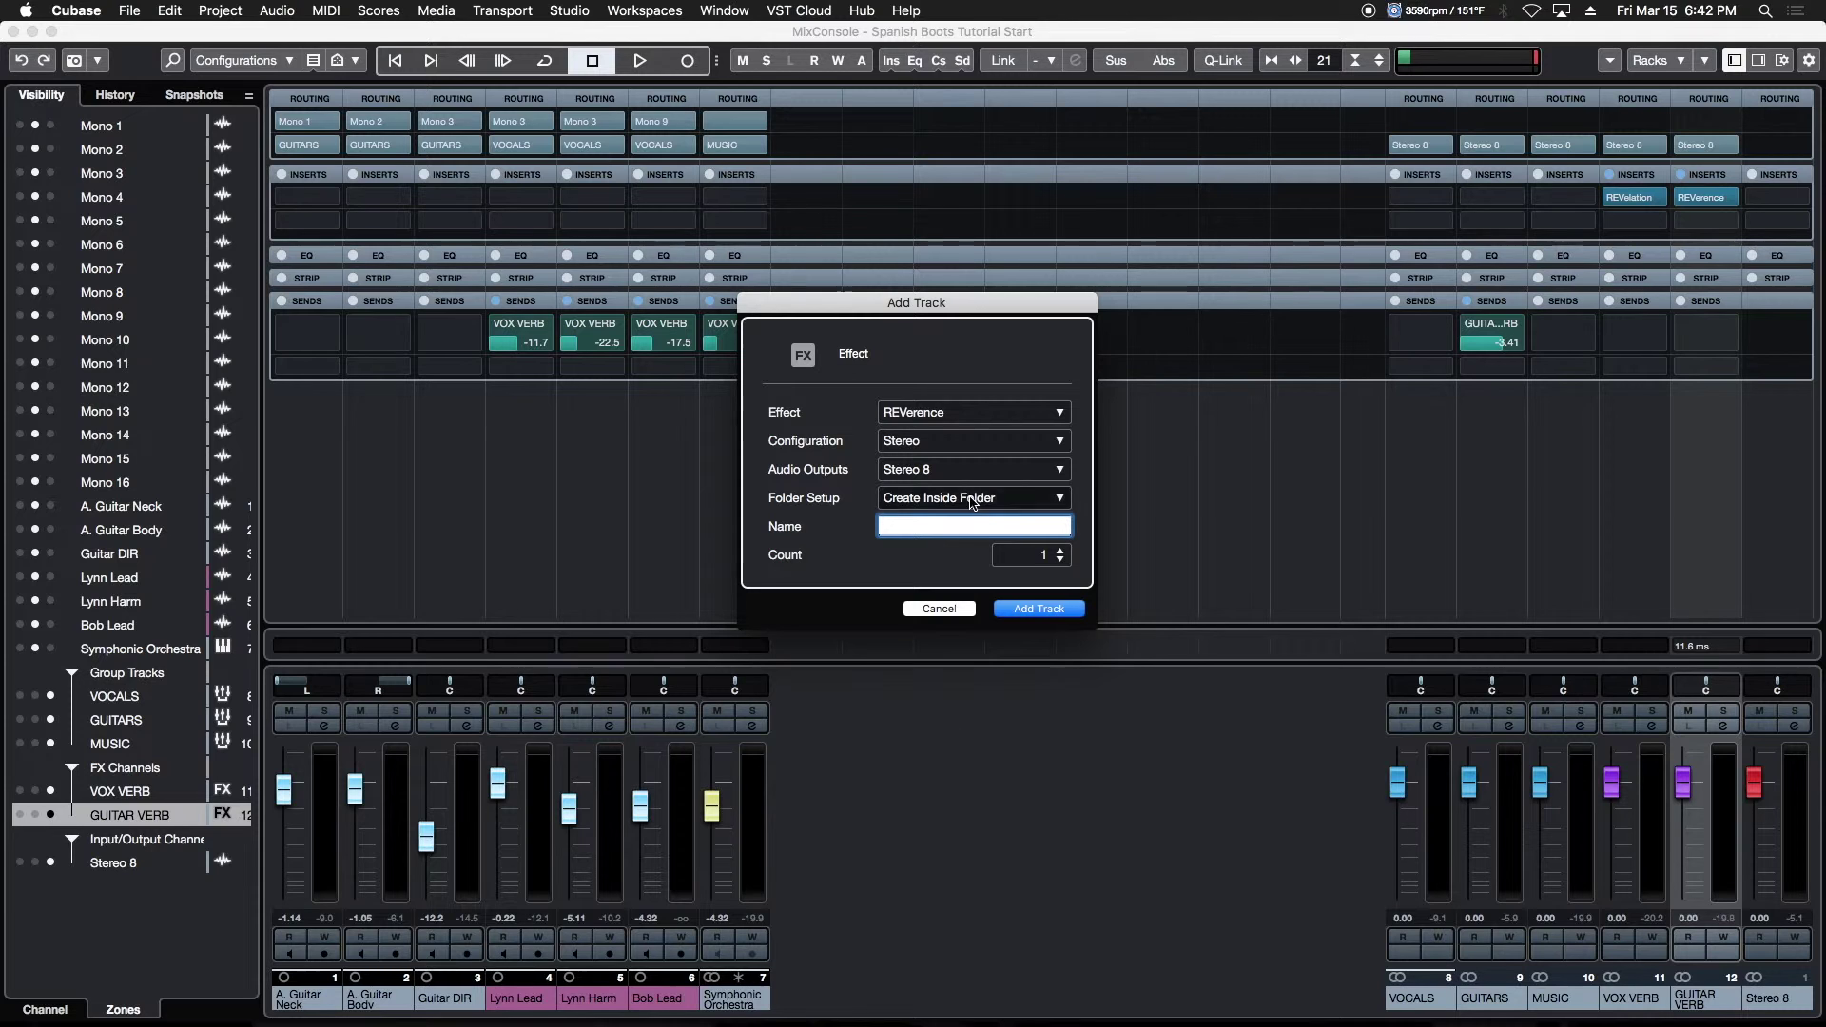
{"action": "left_click_drag", "start_coordinate": [1025, 306], "coordinate": [1097, 426]}
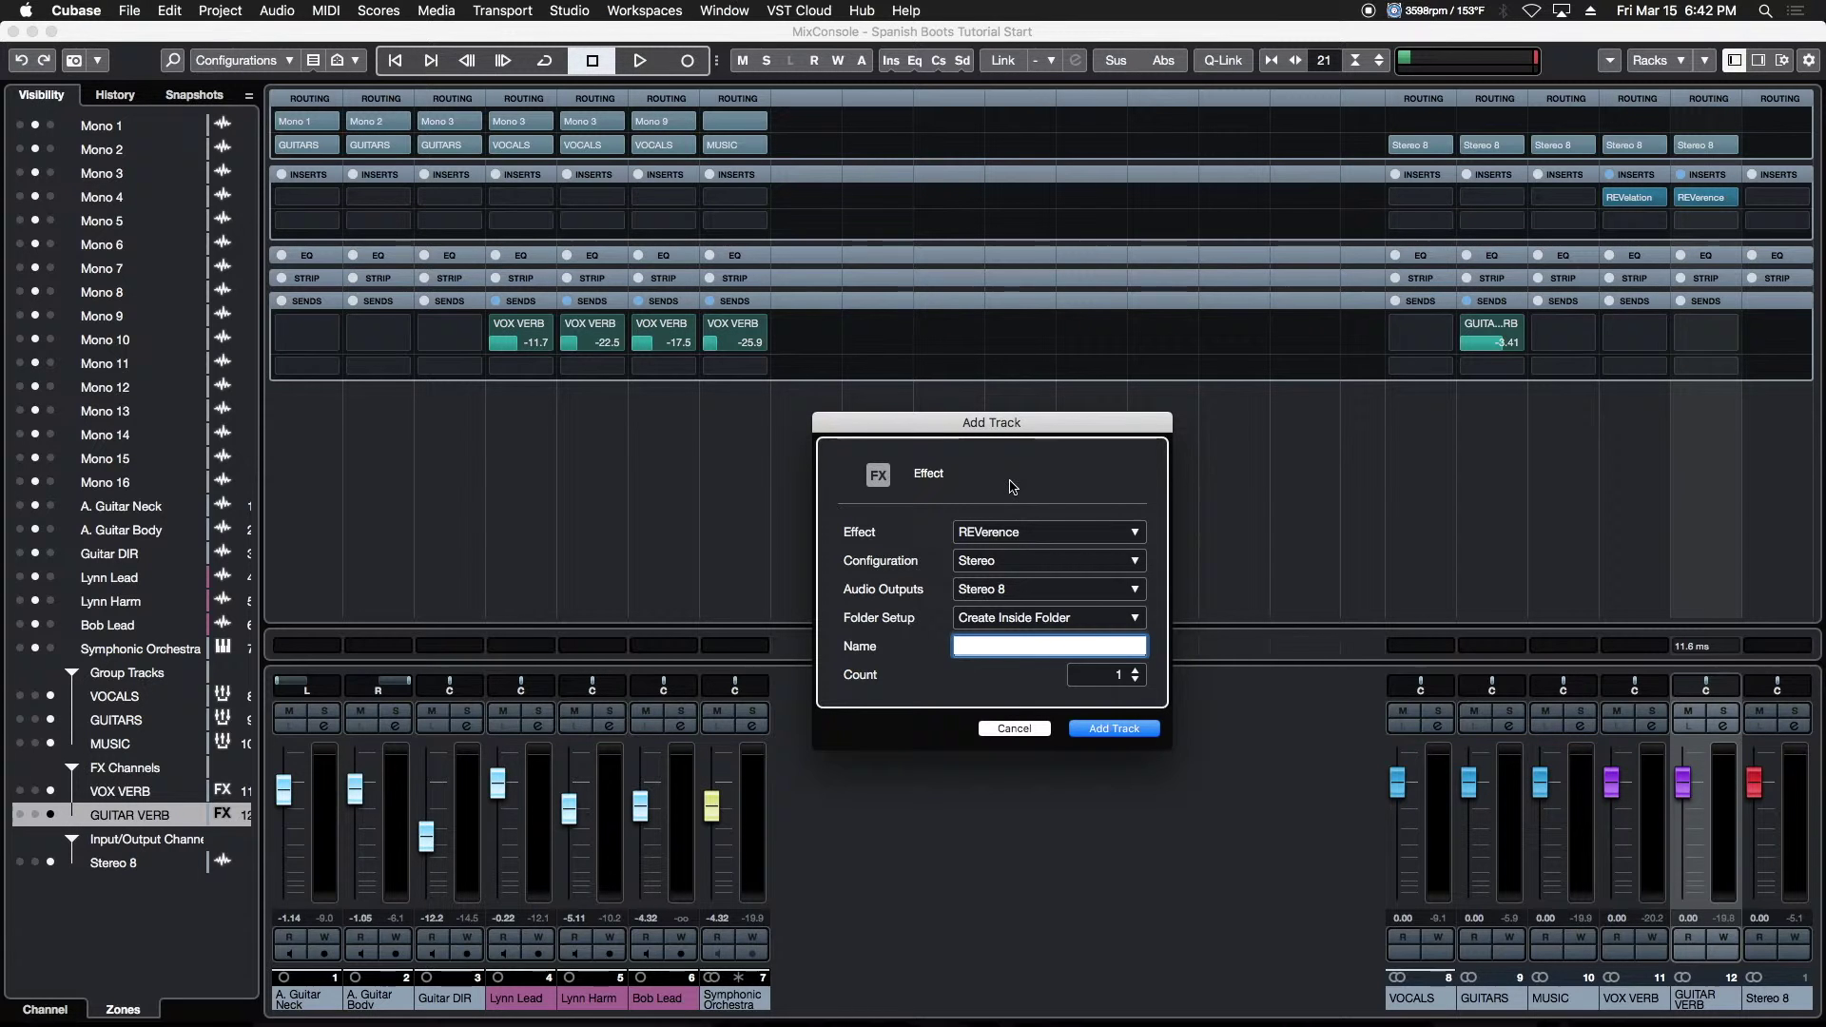
{"action": "left_click_drag", "start_coordinate": [1035, 426], "coordinate": [1021, 416]}
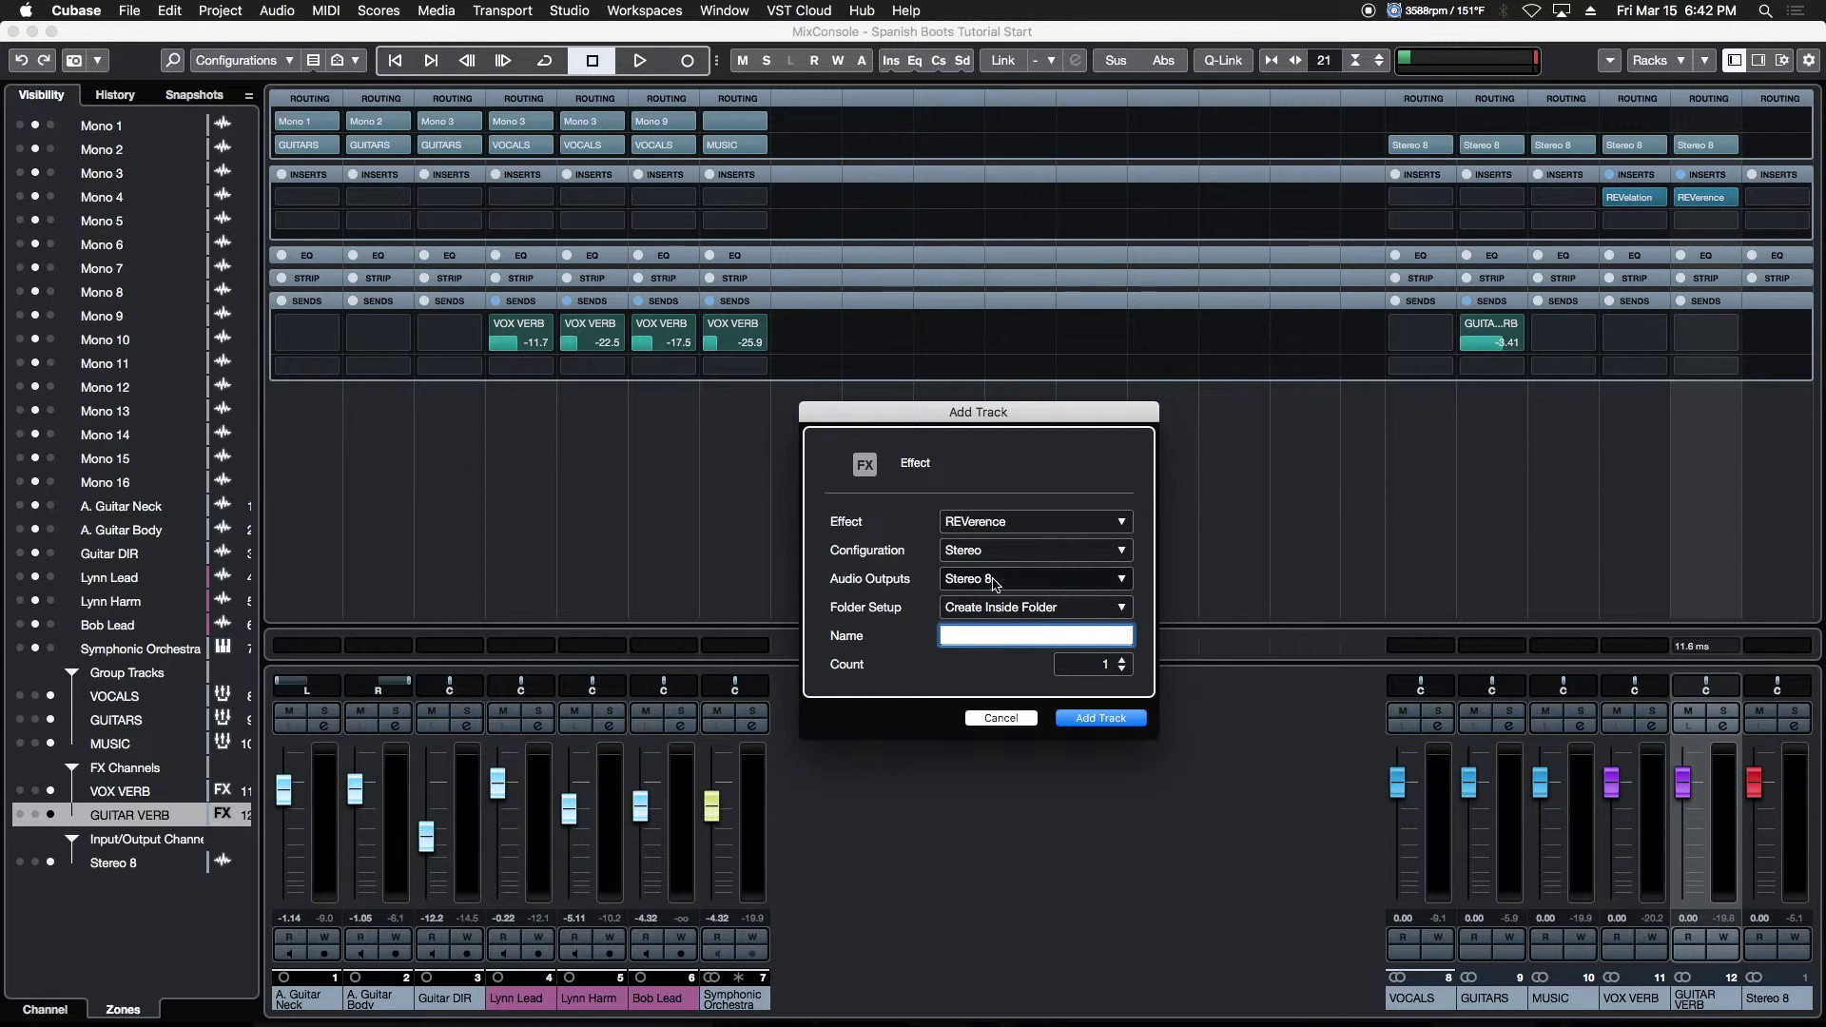
Review Stereo configuration and REVerence effect, then cancel without adding the FX track
{"action": "left_click", "coordinate": [1124, 551]}
{"action": "left_click", "coordinate": [994, 551]}
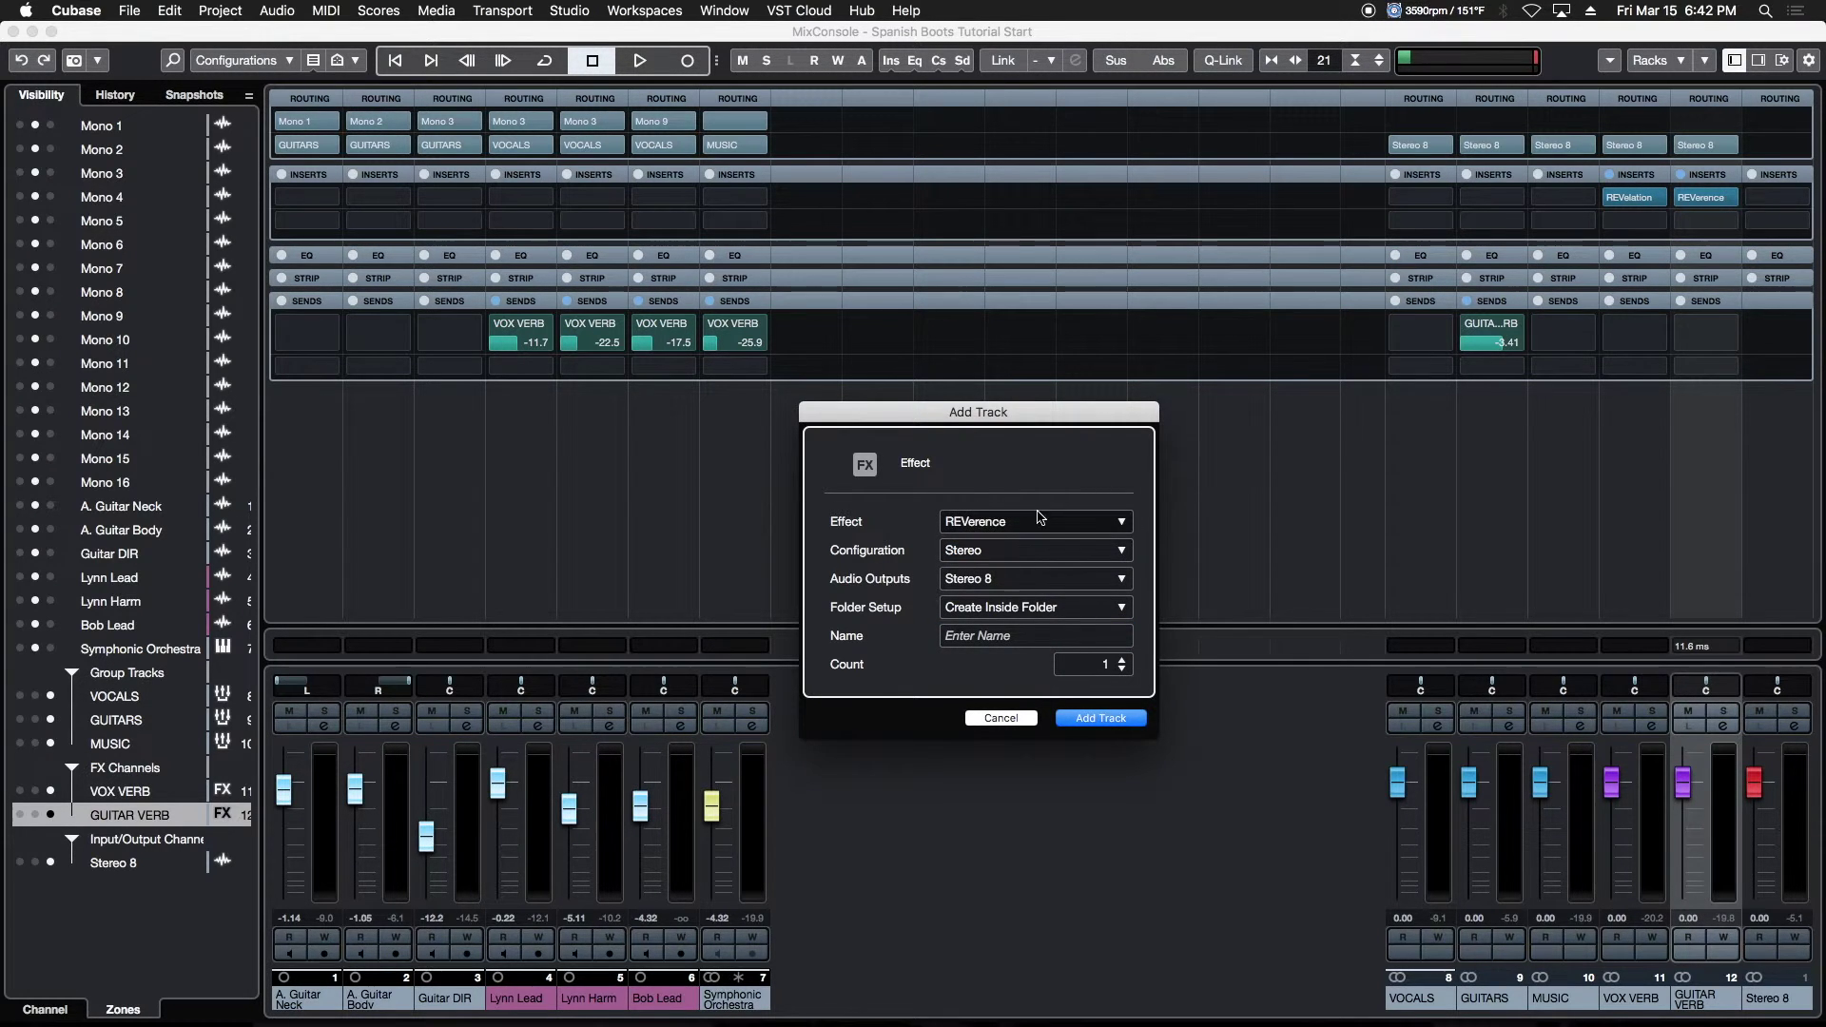
{"action": "left_click", "coordinate": [1122, 522]}
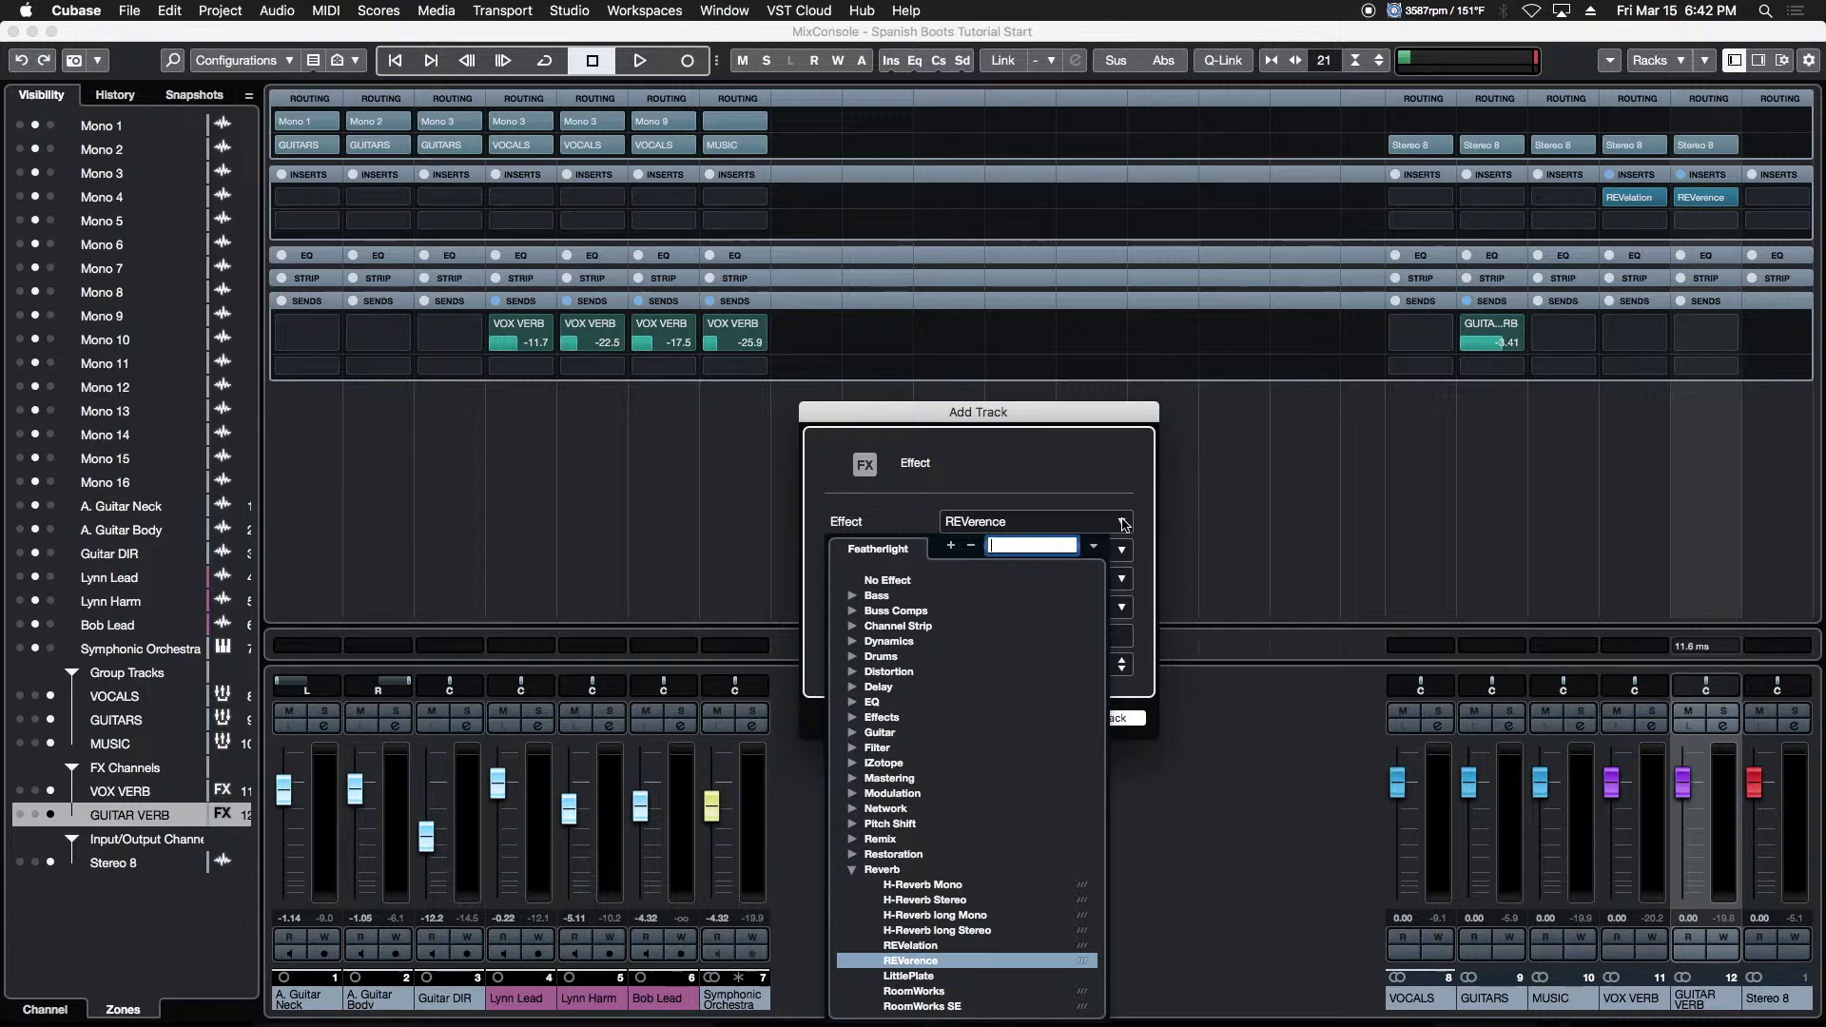
{"action": "left_click", "coordinate": [1085, 465]}
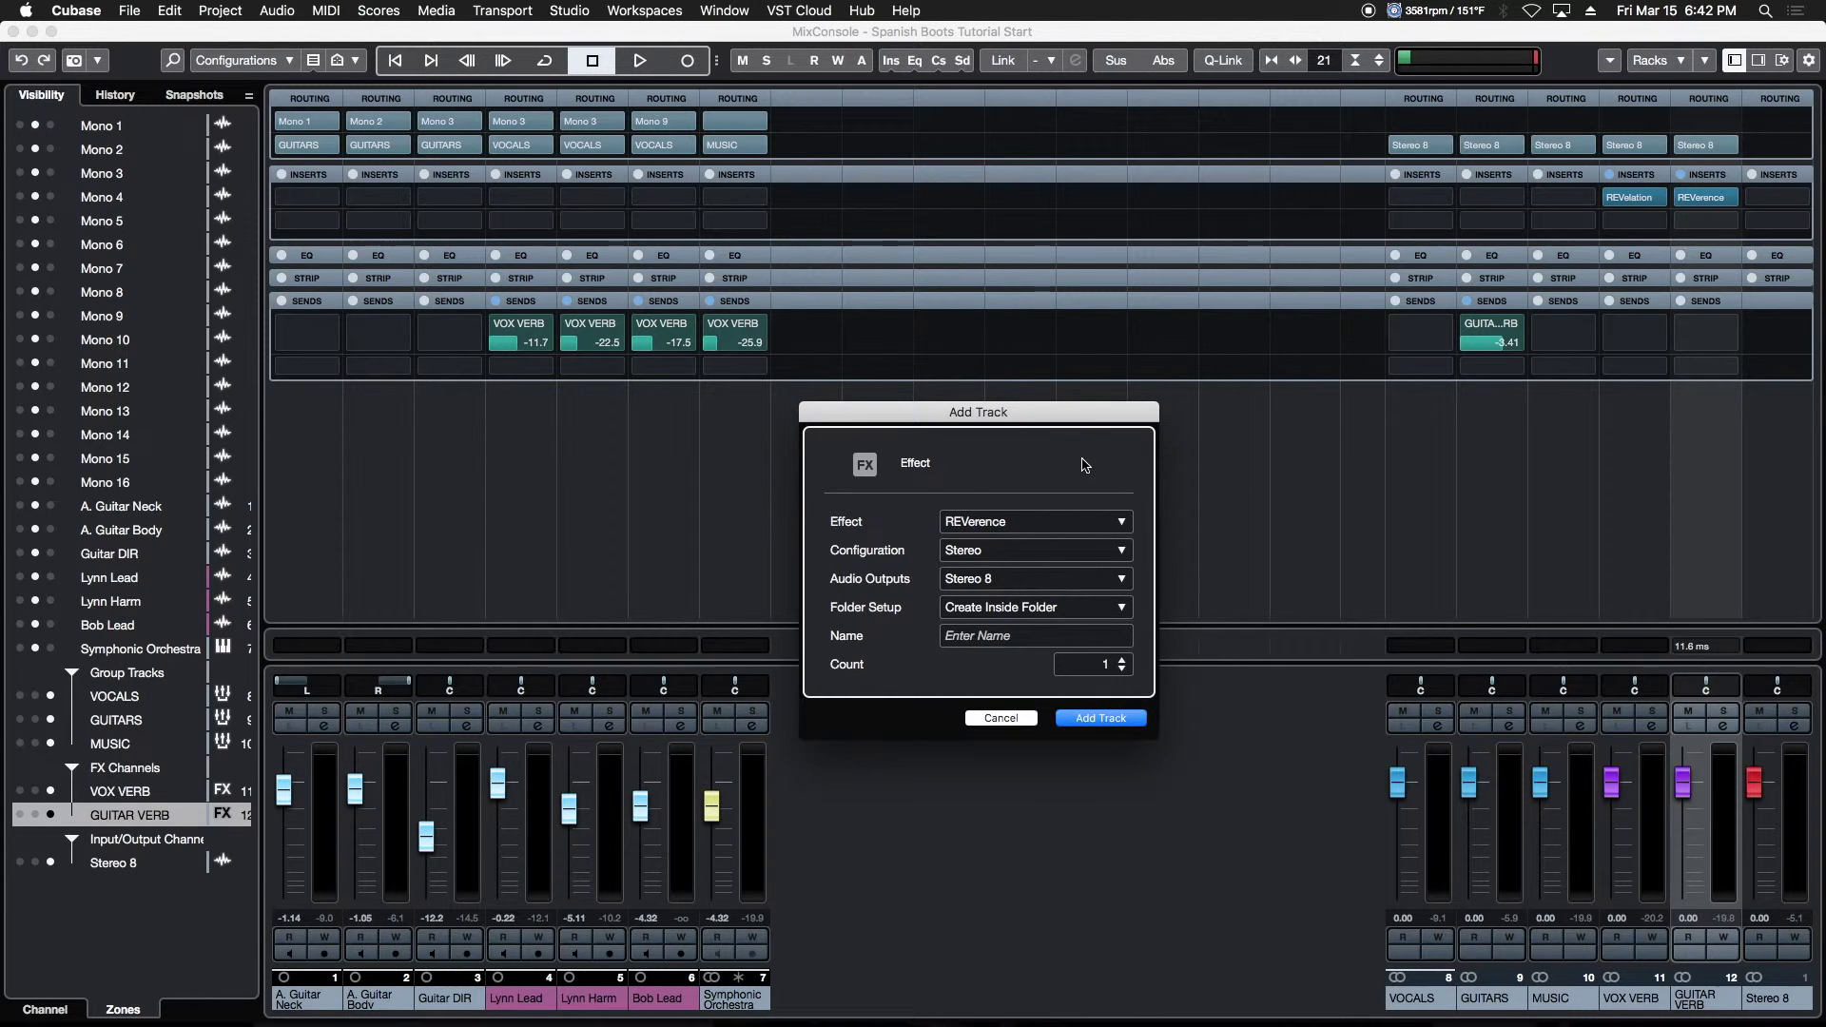
{"action": "left_click", "coordinate": [989, 720]}
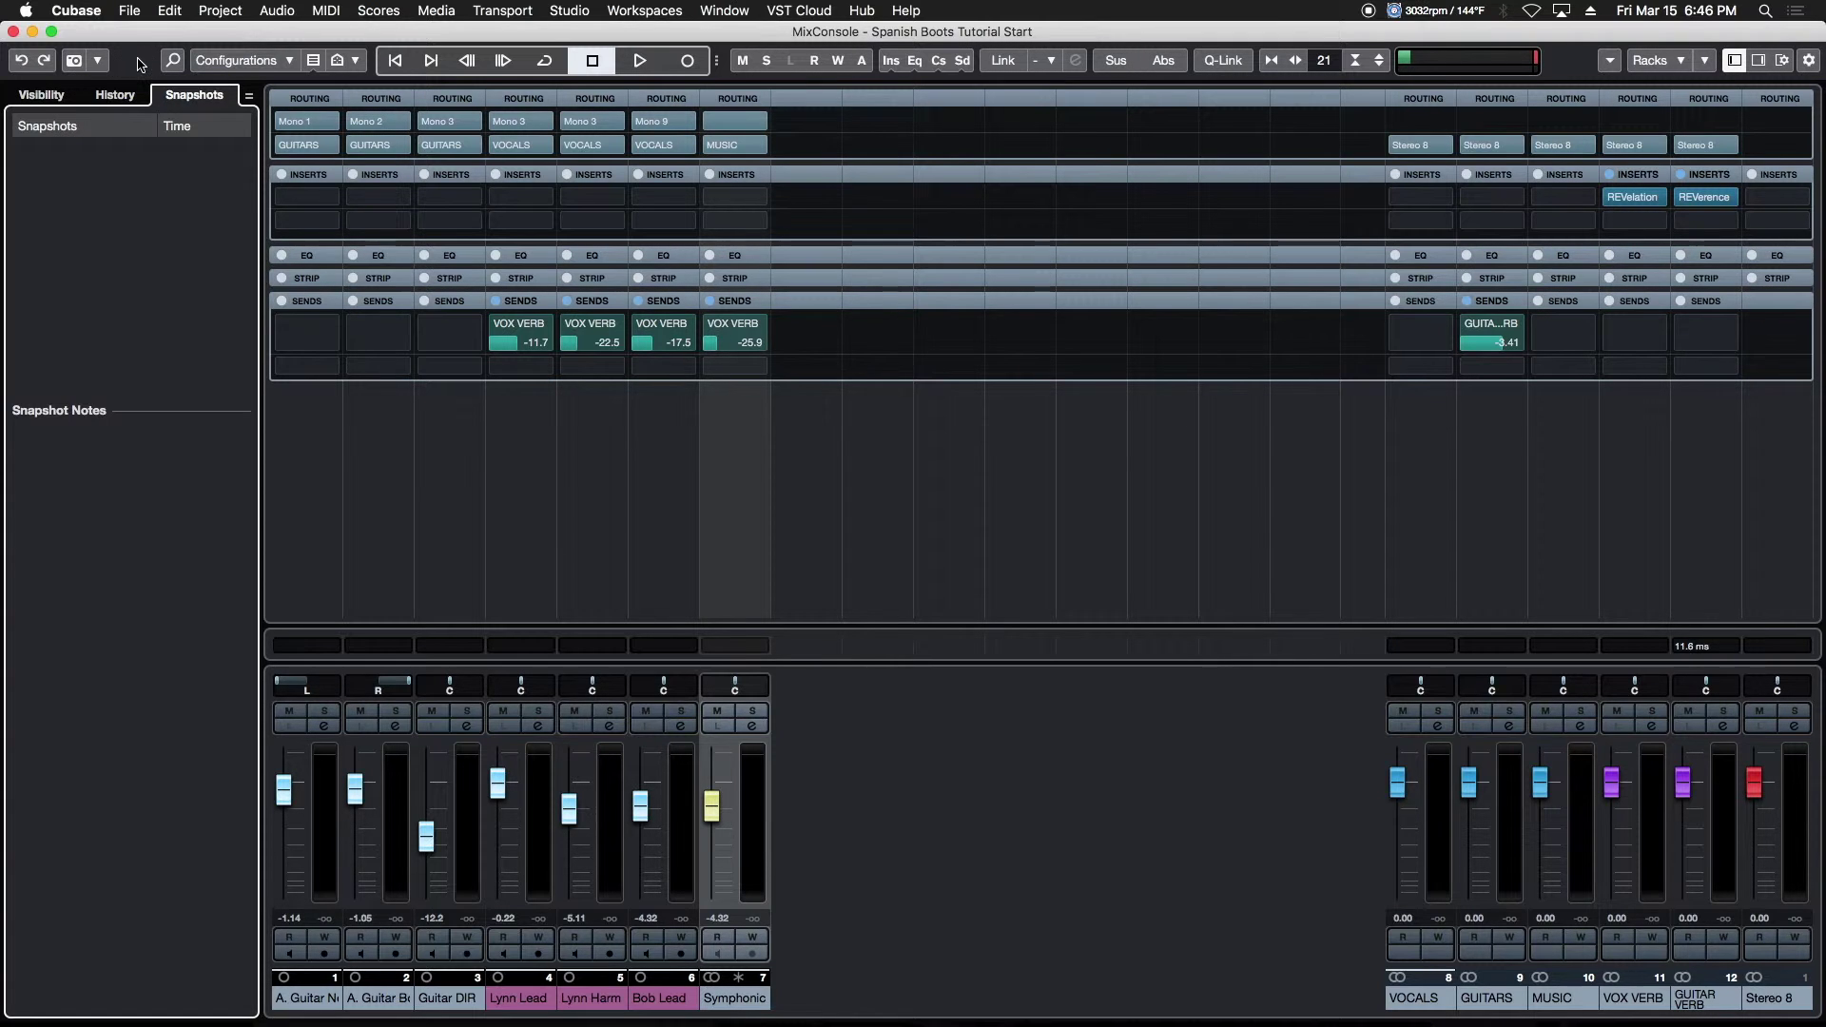
Save the current mixer state as a snapshot named 'Mix 1'
{"action": "left_click", "coordinate": [74, 60]}
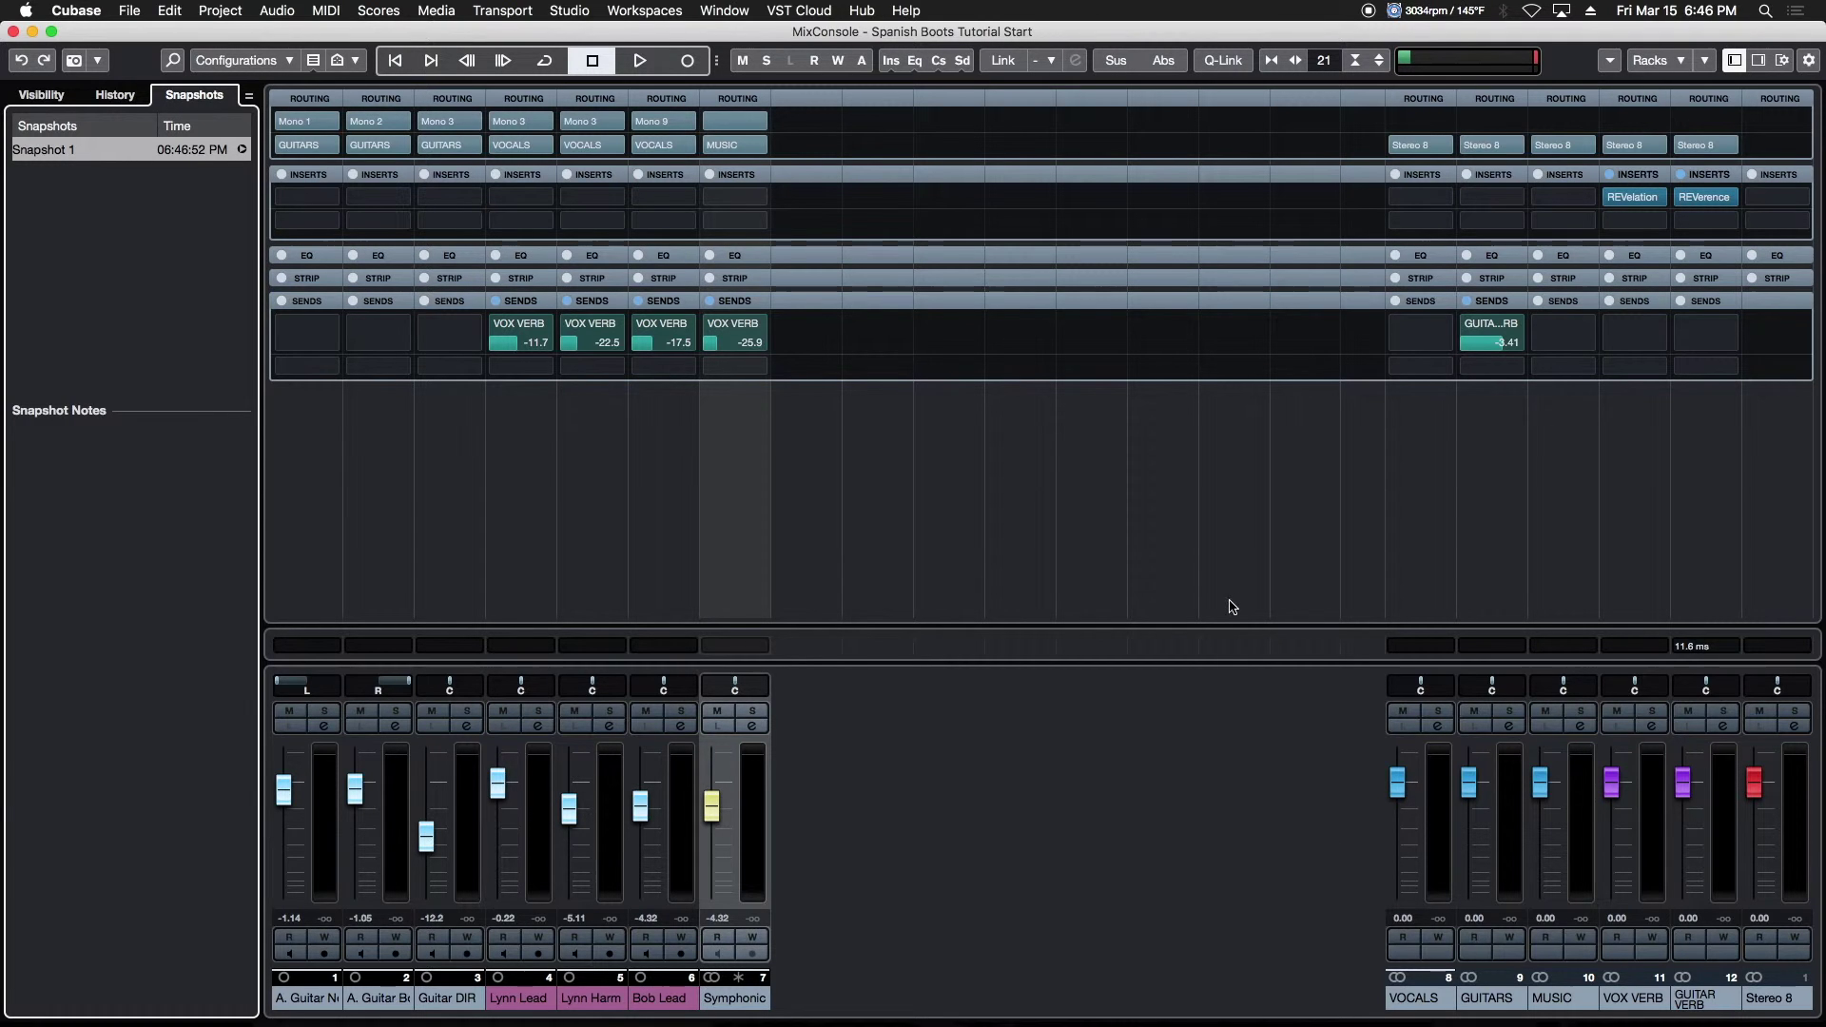
{"action": "double_click", "coordinate": [44, 150]}
{"action": "type", "text": "M"}
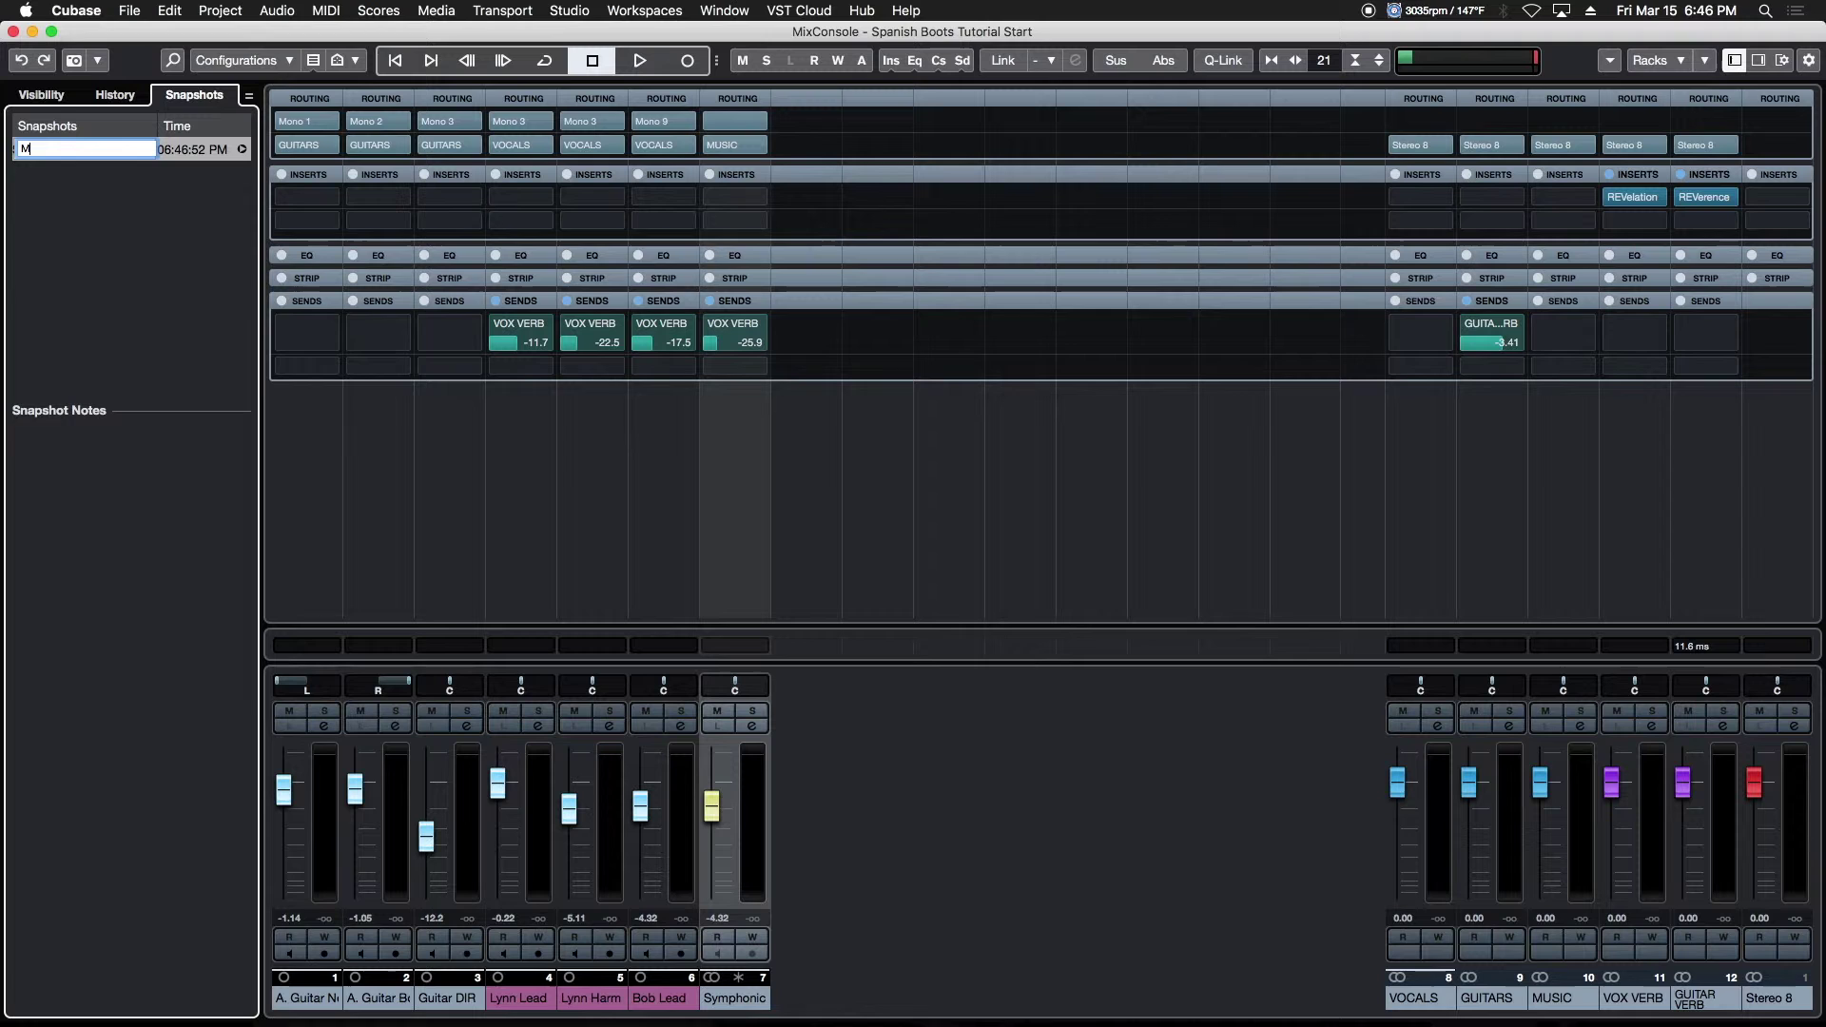
{"action": "type", "text": "ix 1"}
{"action": "key", "text": "Return"}
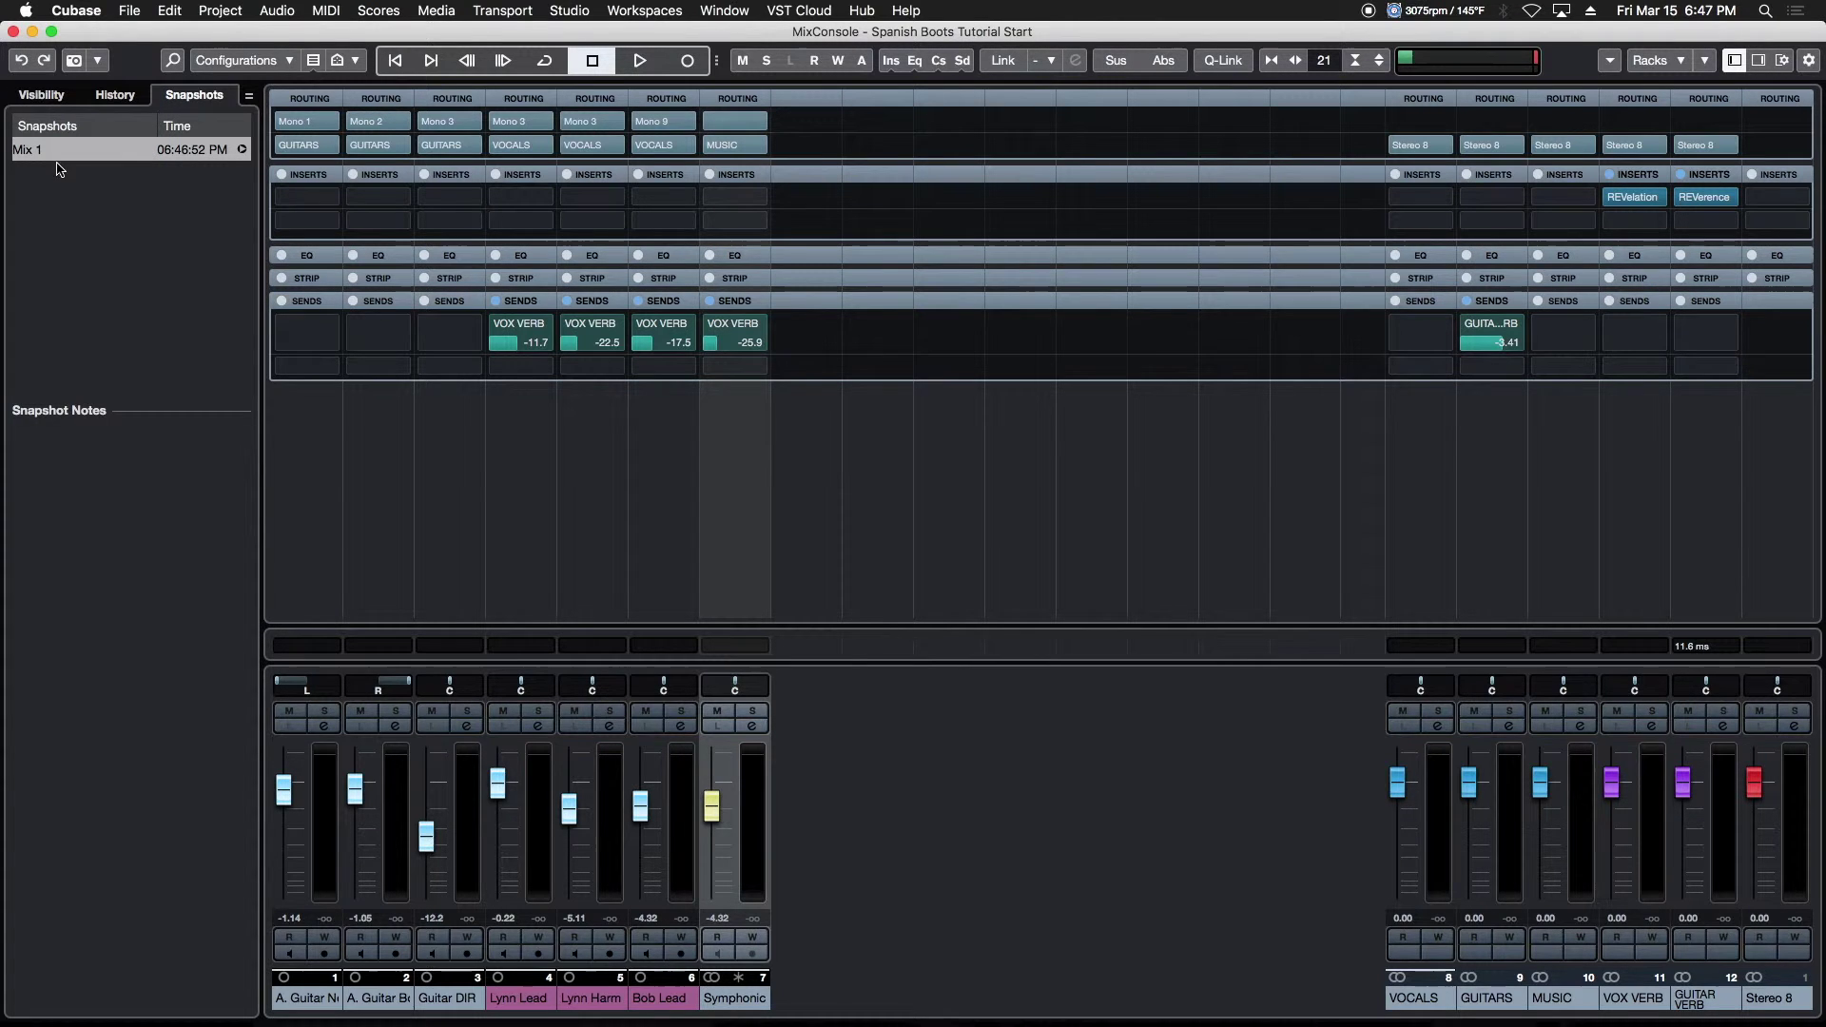
Lower Lynn Lead to -11.1 dB, adjust Bob Lead, raise its VOX VERB send, lower MUSIC and GUITAR VERB
{"action": "left_click_drag", "start_coordinate": [498, 782], "coordinate": [497, 833]}
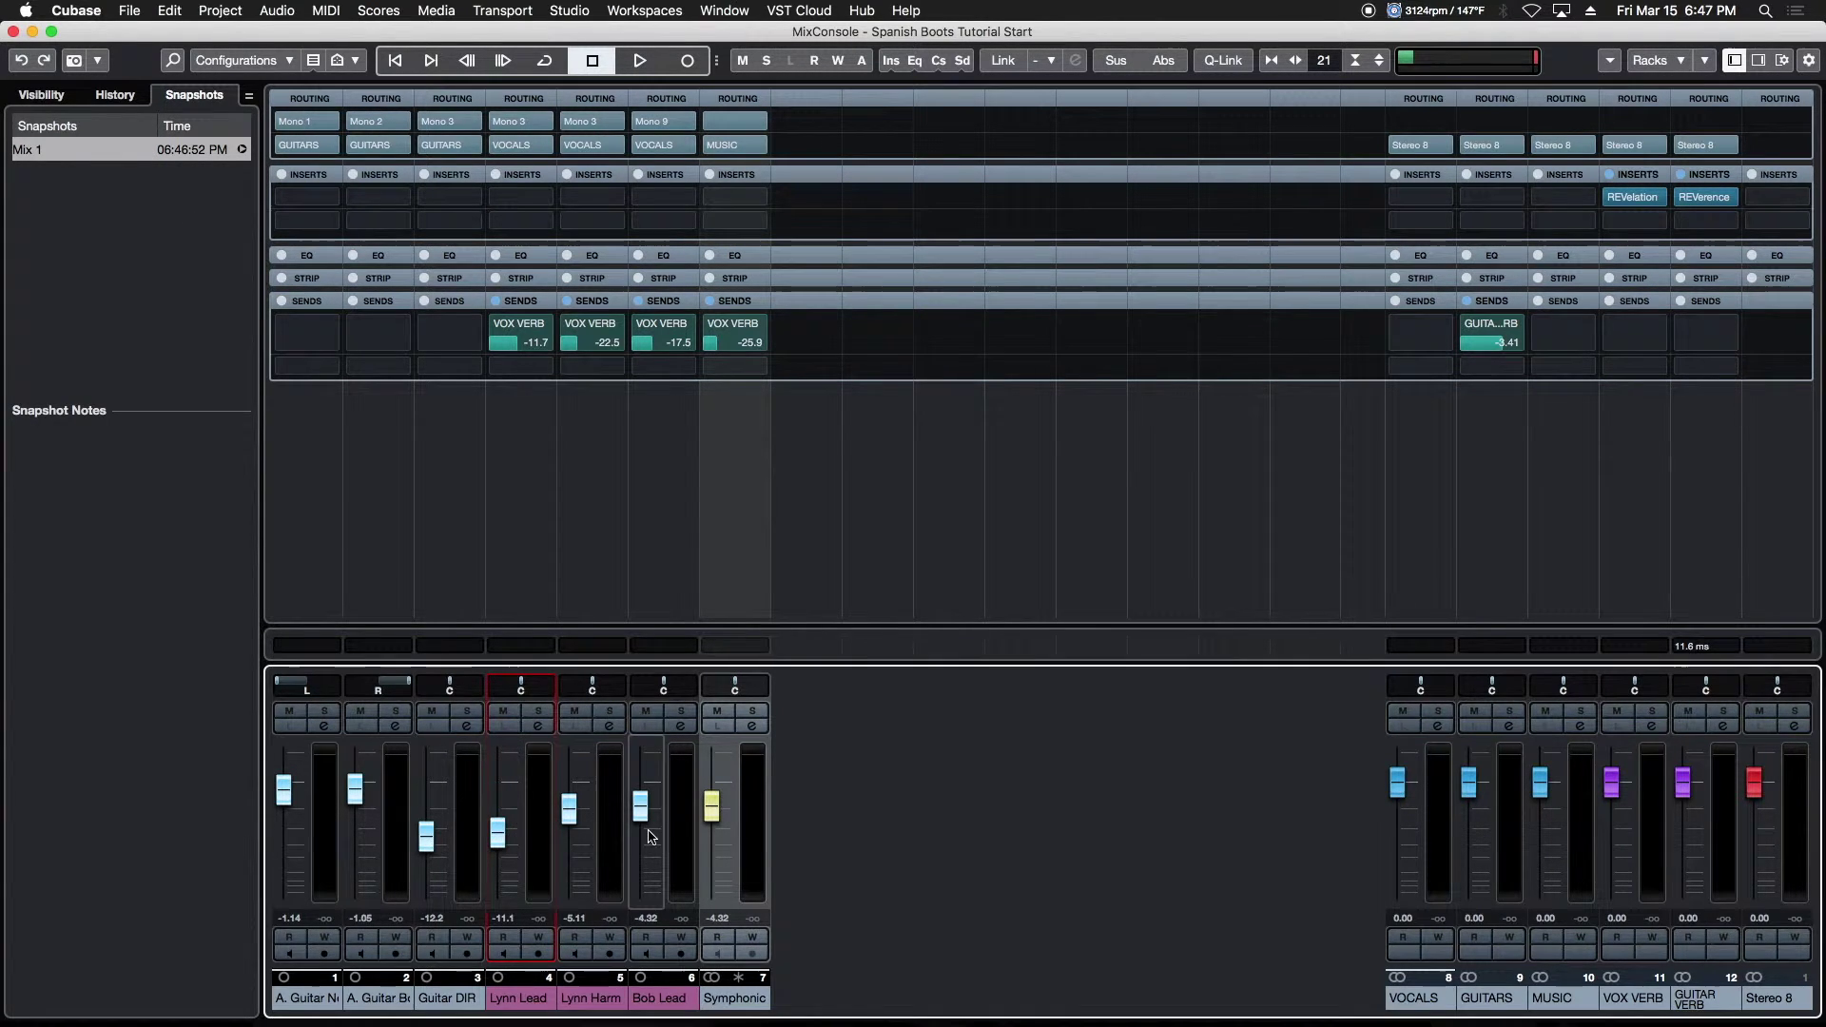
{"action": "left_click_drag", "start_coordinate": [637, 819], "coordinate": [639, 780]}
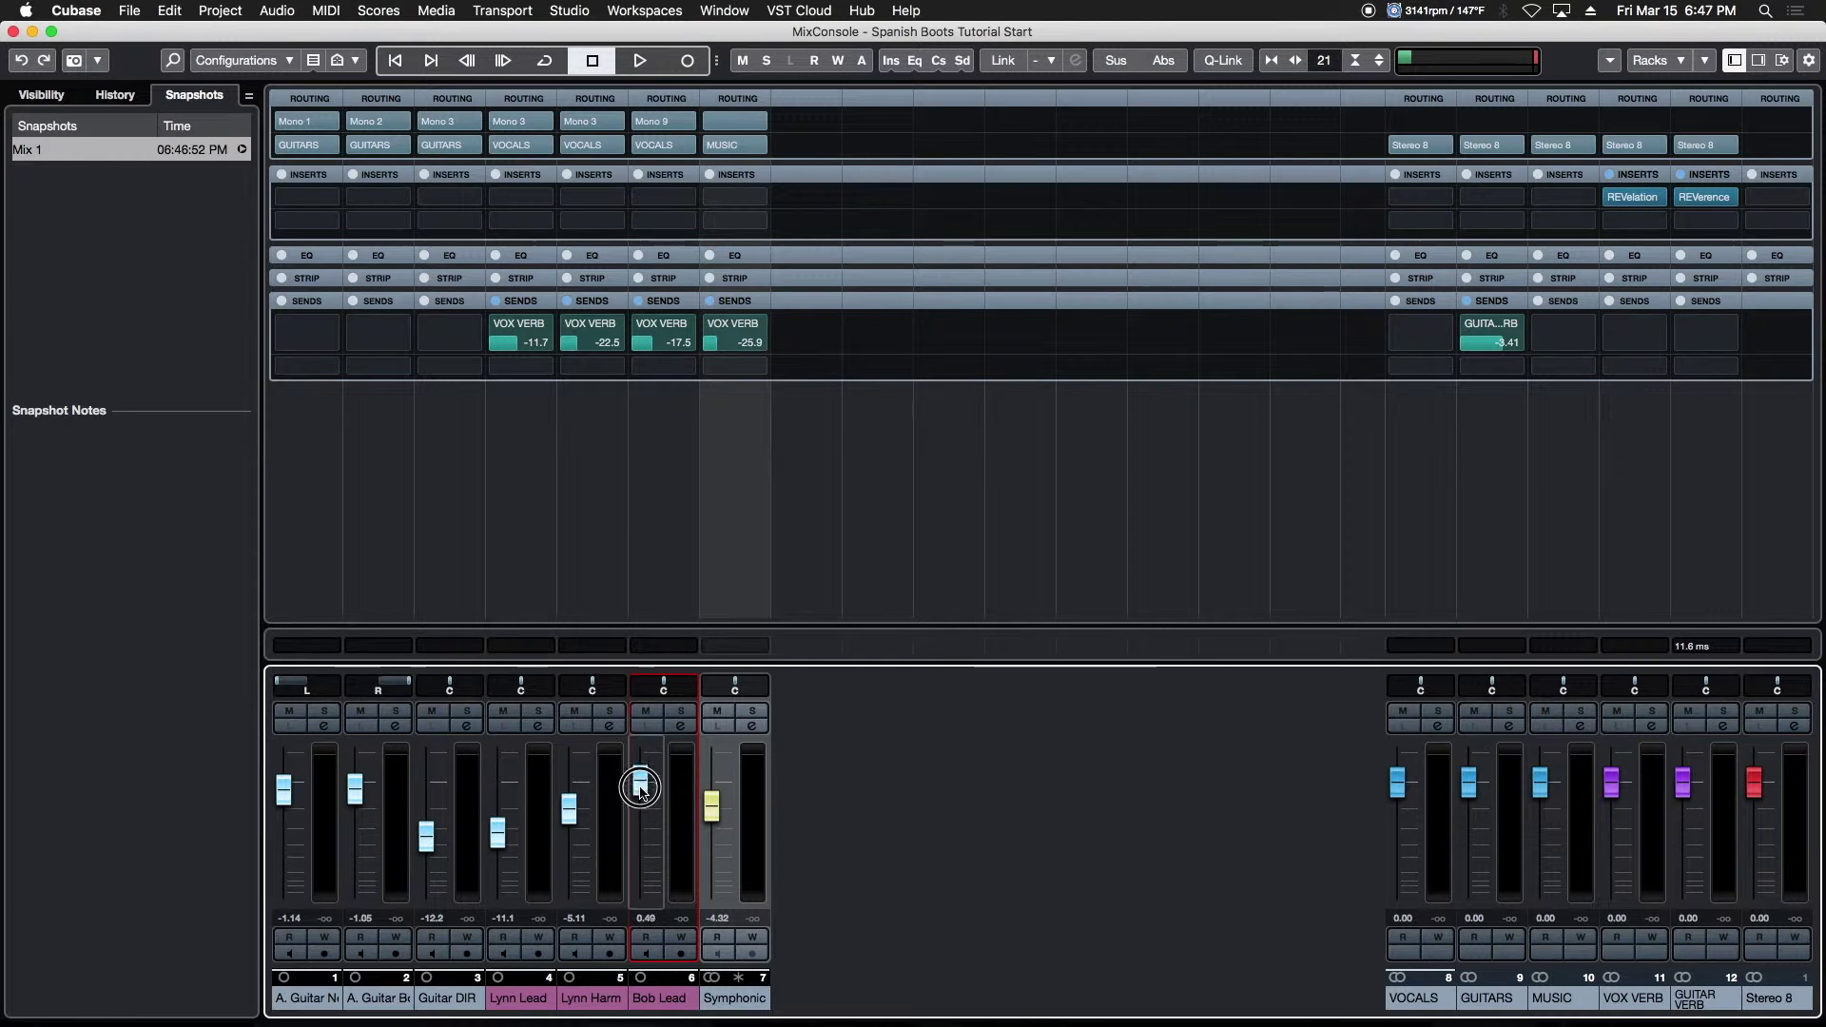
{"action": "left_click", "coordinate": [656, 350]}
{"action": "left_click_drag", "start_coordinate": [655, 350], "coordinate": [652, 346]}
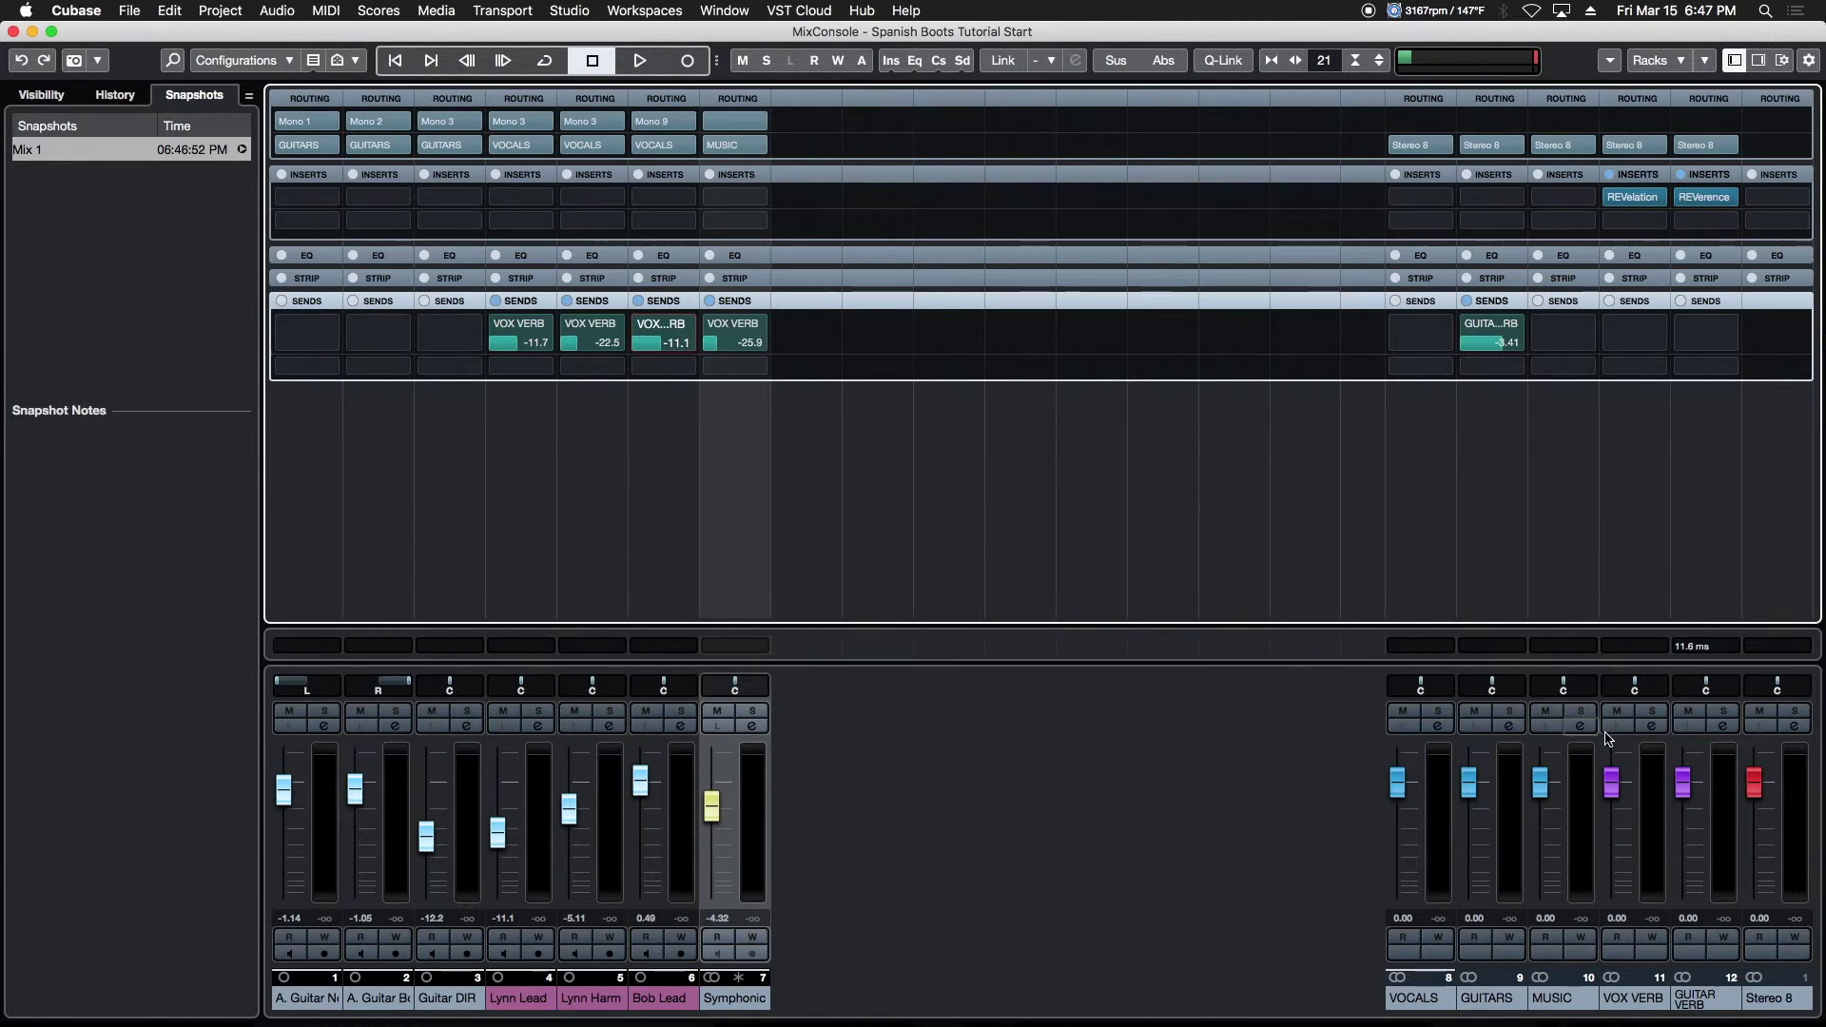
{"action": "left_click_drag", "start_coordinate": [1551, 775], "coordinate": [1557, 851]}
{"action": "left_click_drag", "start_coordinate": [1681, 781], "coordinate": [1681, 820]}
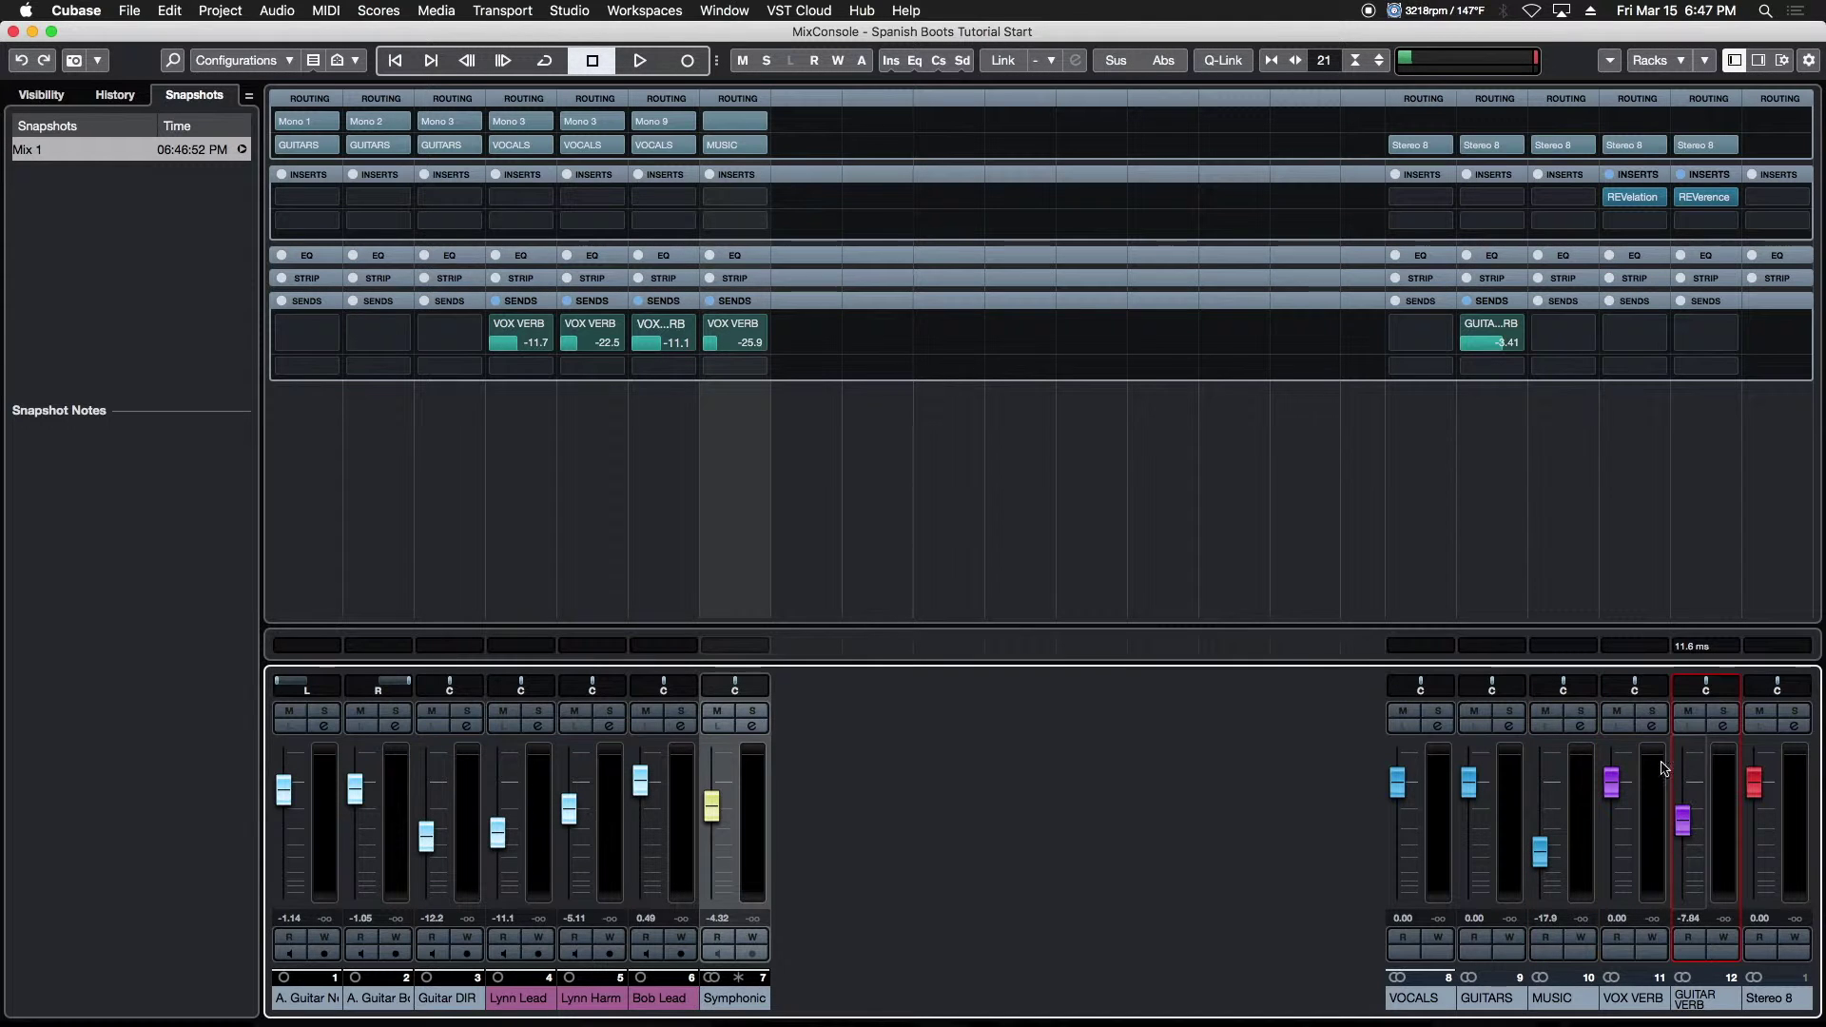
Save the altered mix as a second snapshot named 'Mix 2'
{"action": "left_click", "coordinate": [74, 60]}
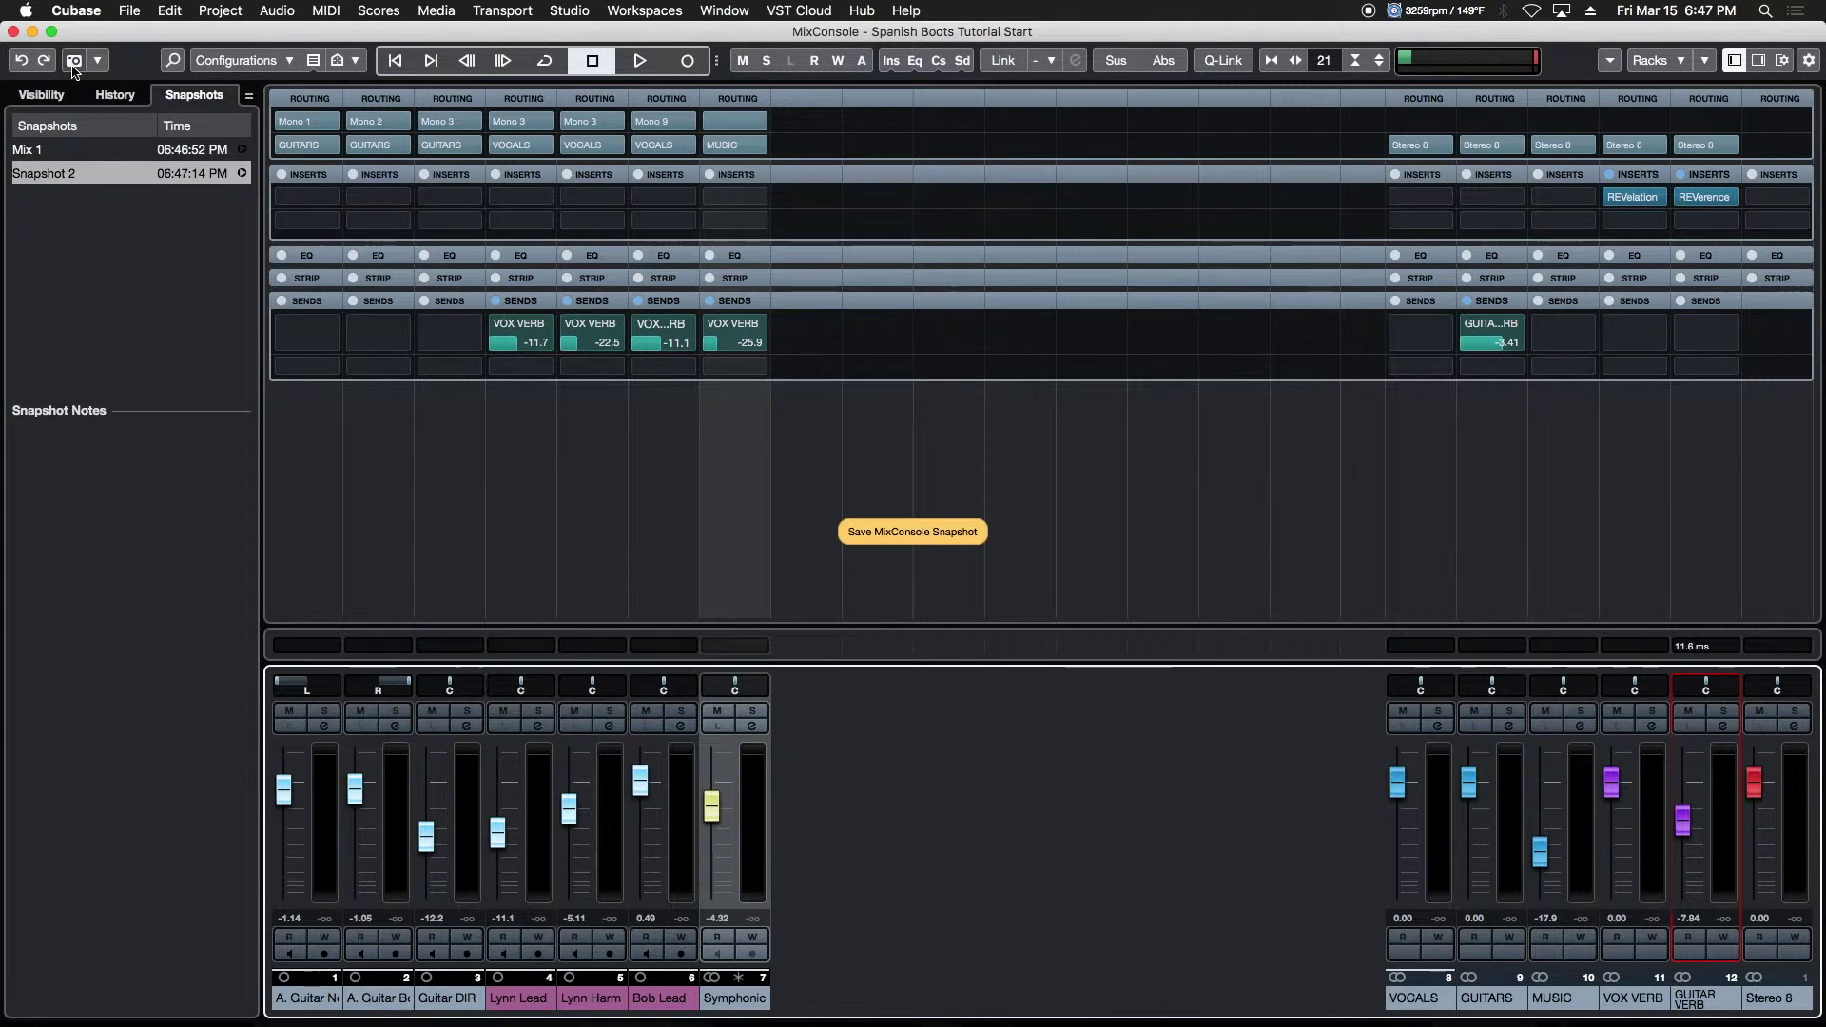
{"action": "double_click", "coordinate": [71, 173]}
{"action": "type", "text": "M"}
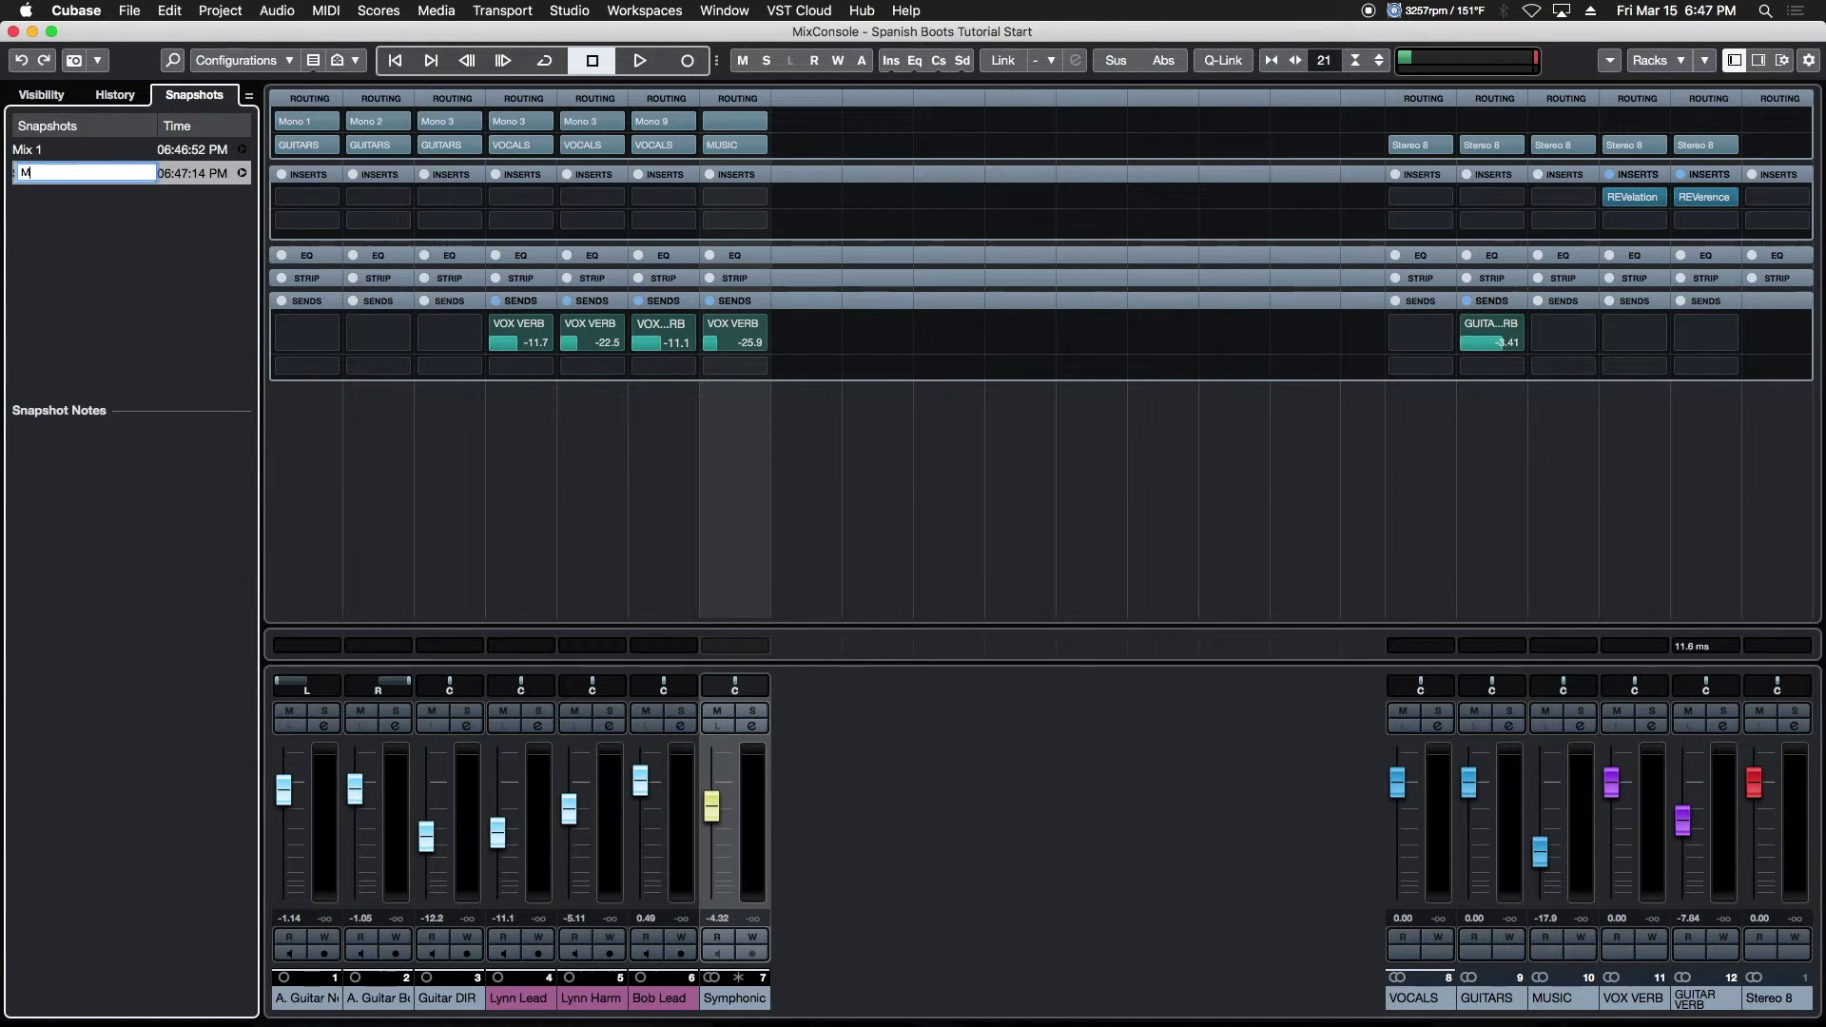
{"action": "type", "text": "ix 2"}
{"action": "key", "text": "Return"}
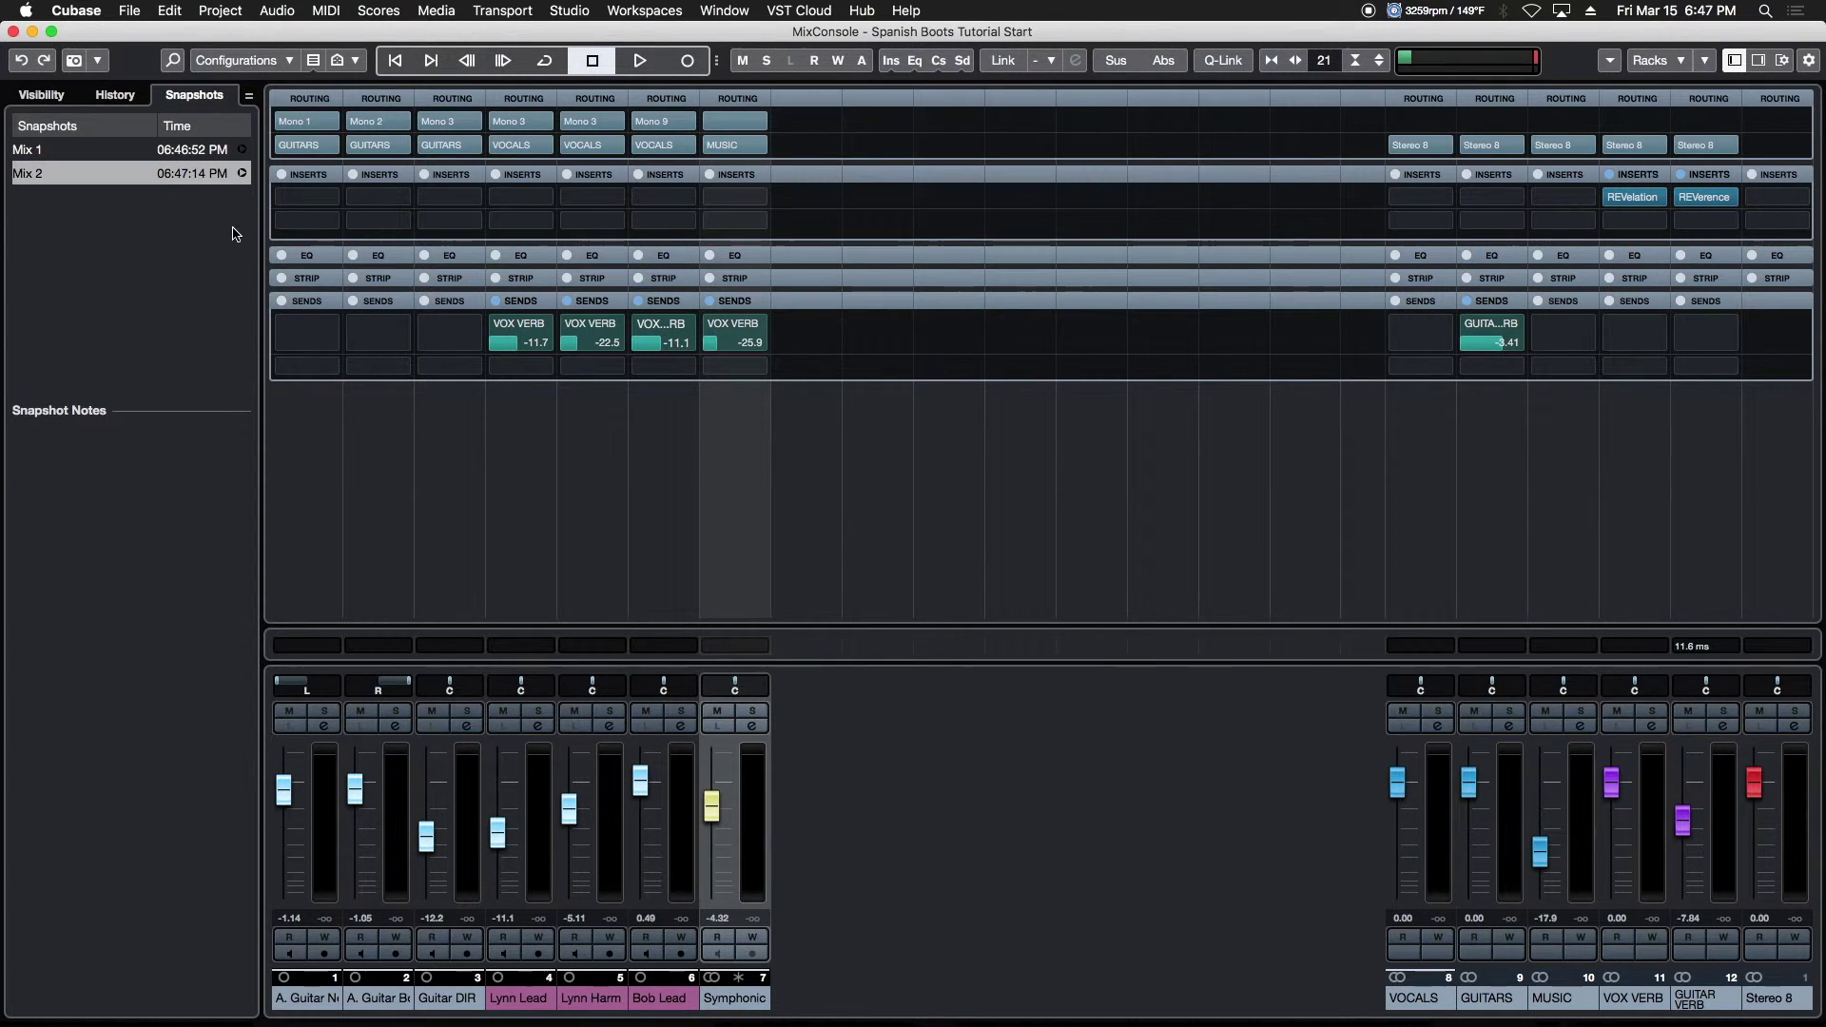
Recall the Mix 1 snapshot and confirm the warning
{"action": "left_click", "coordinate": [61, 150]}
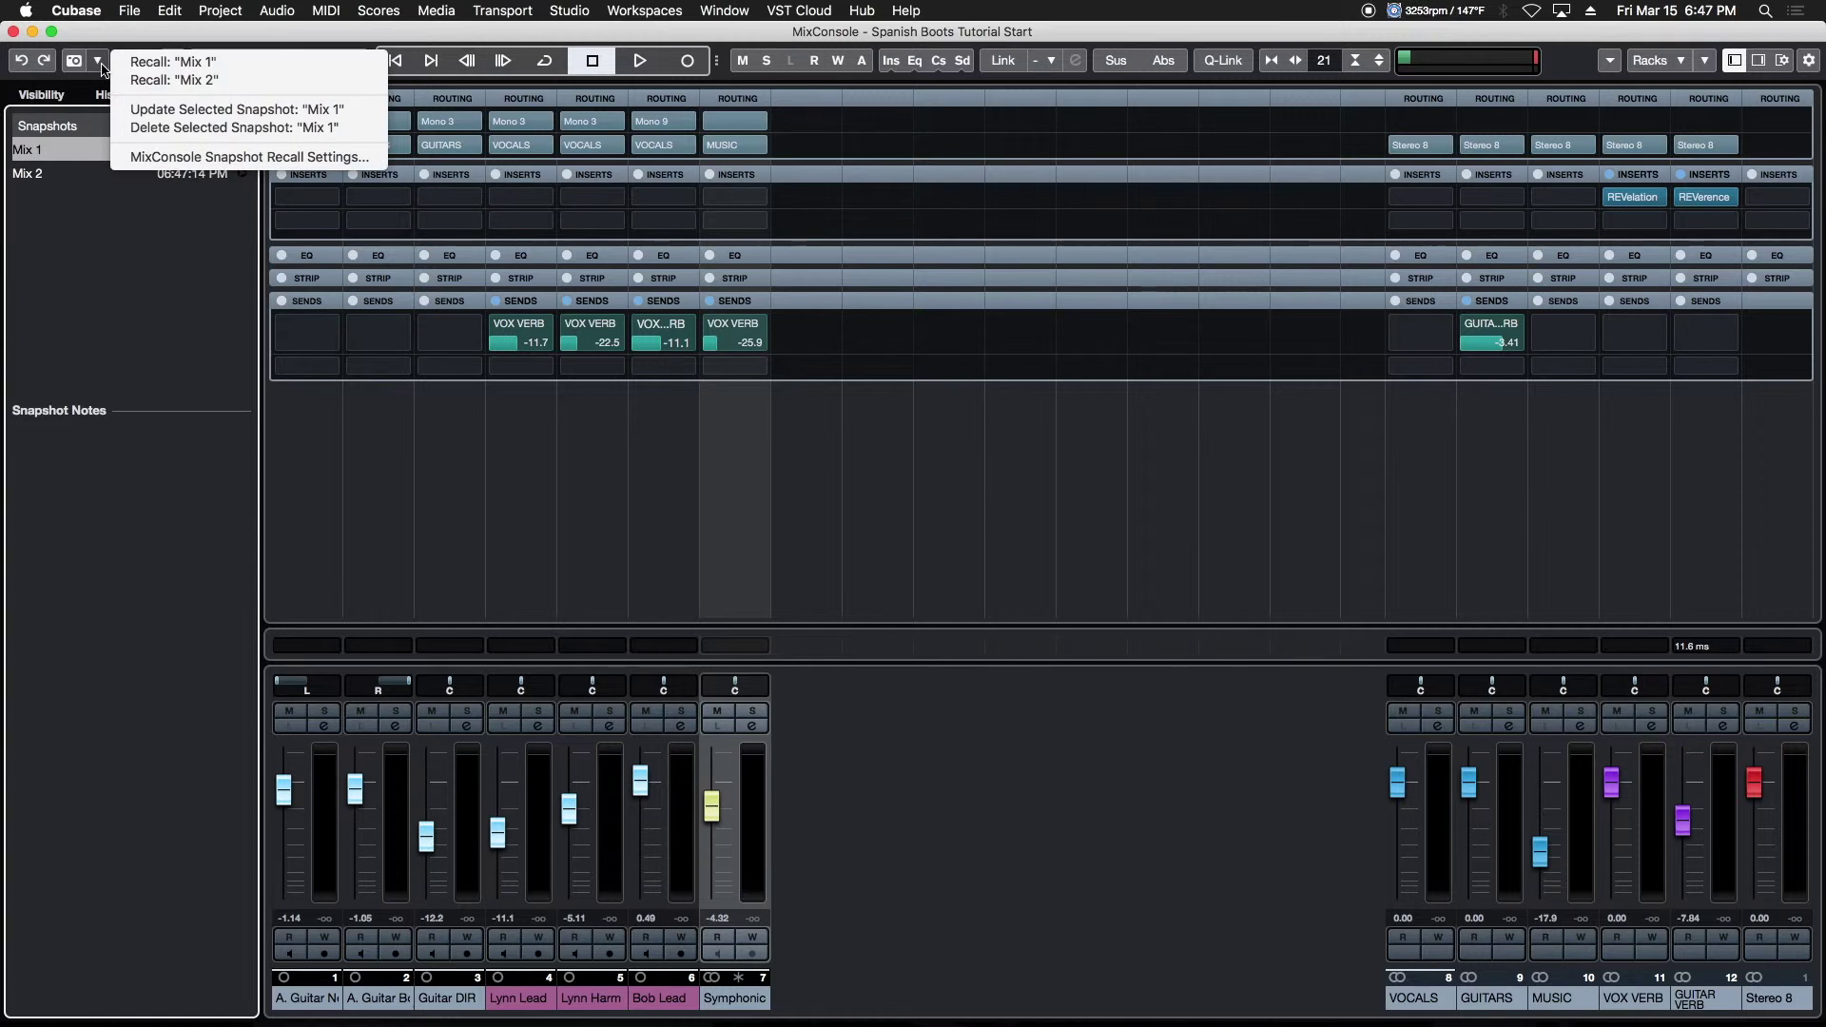
{"action": "left_click", "coordinate": [97, 60]}
{"action": "left_click", "coordinate": [205, 63]}
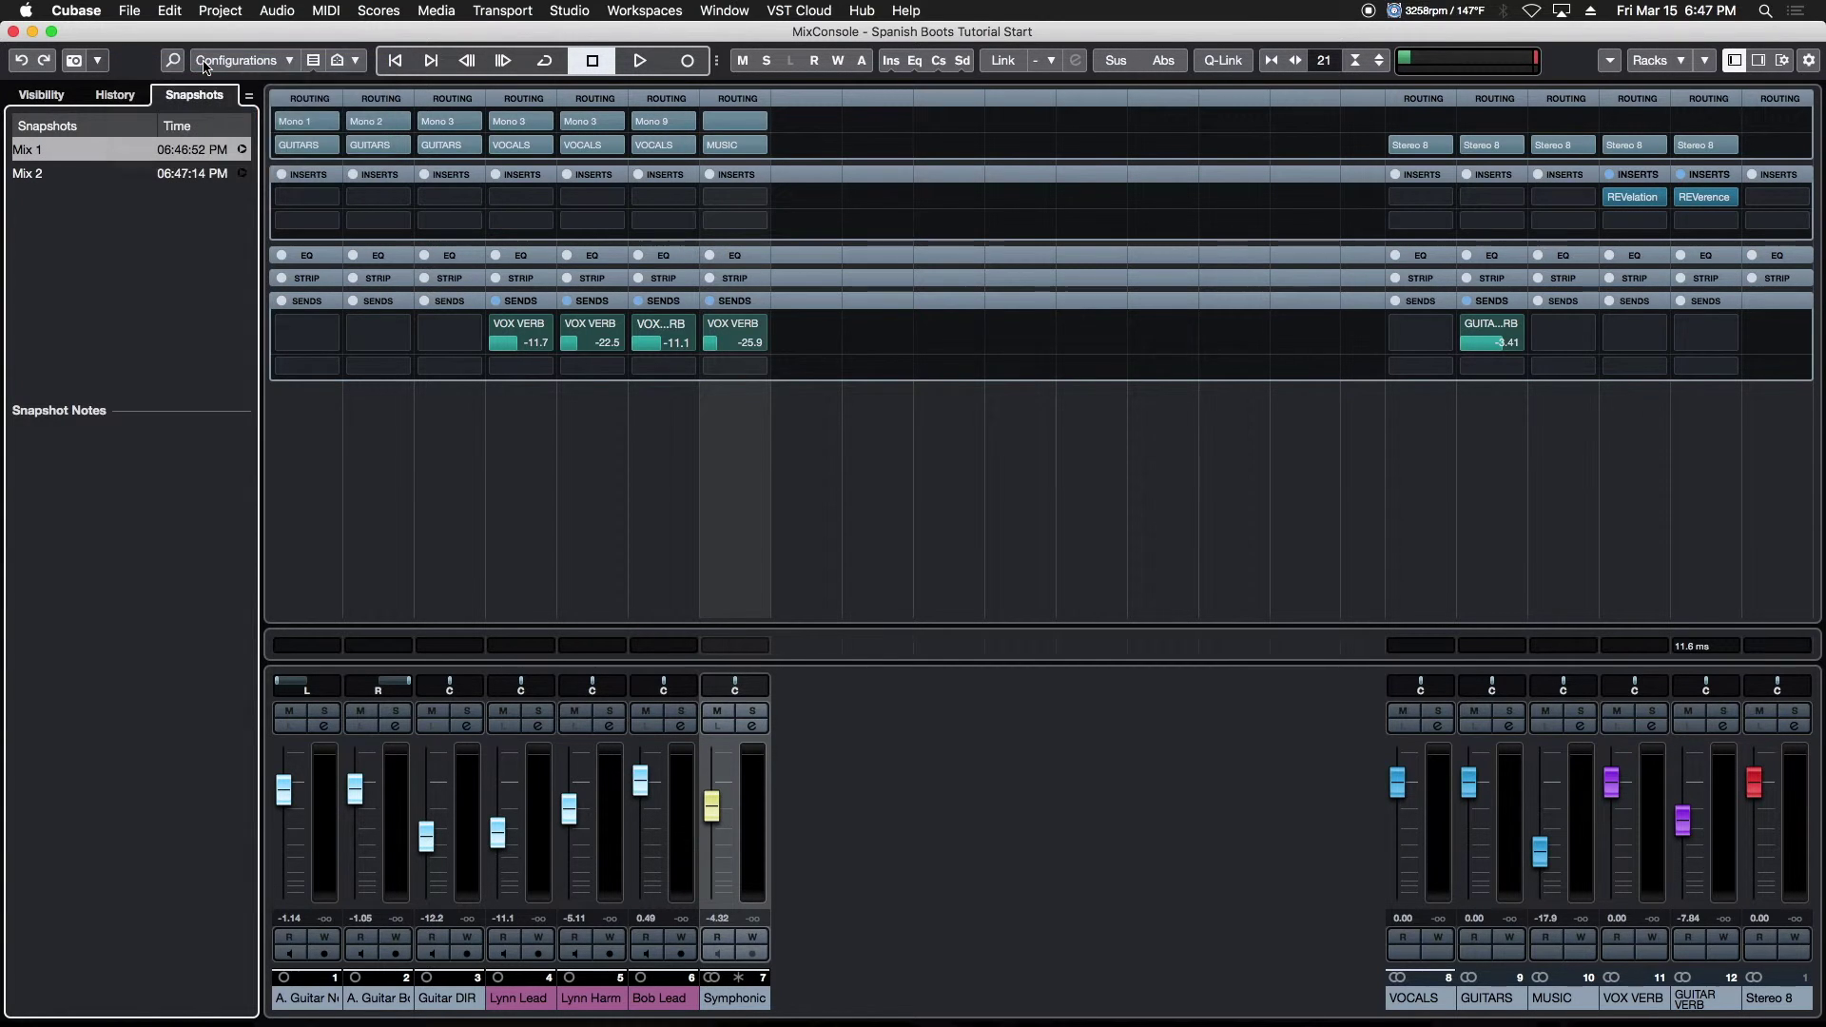
{"action": "left_click", "coordinate": [1144, 378]}
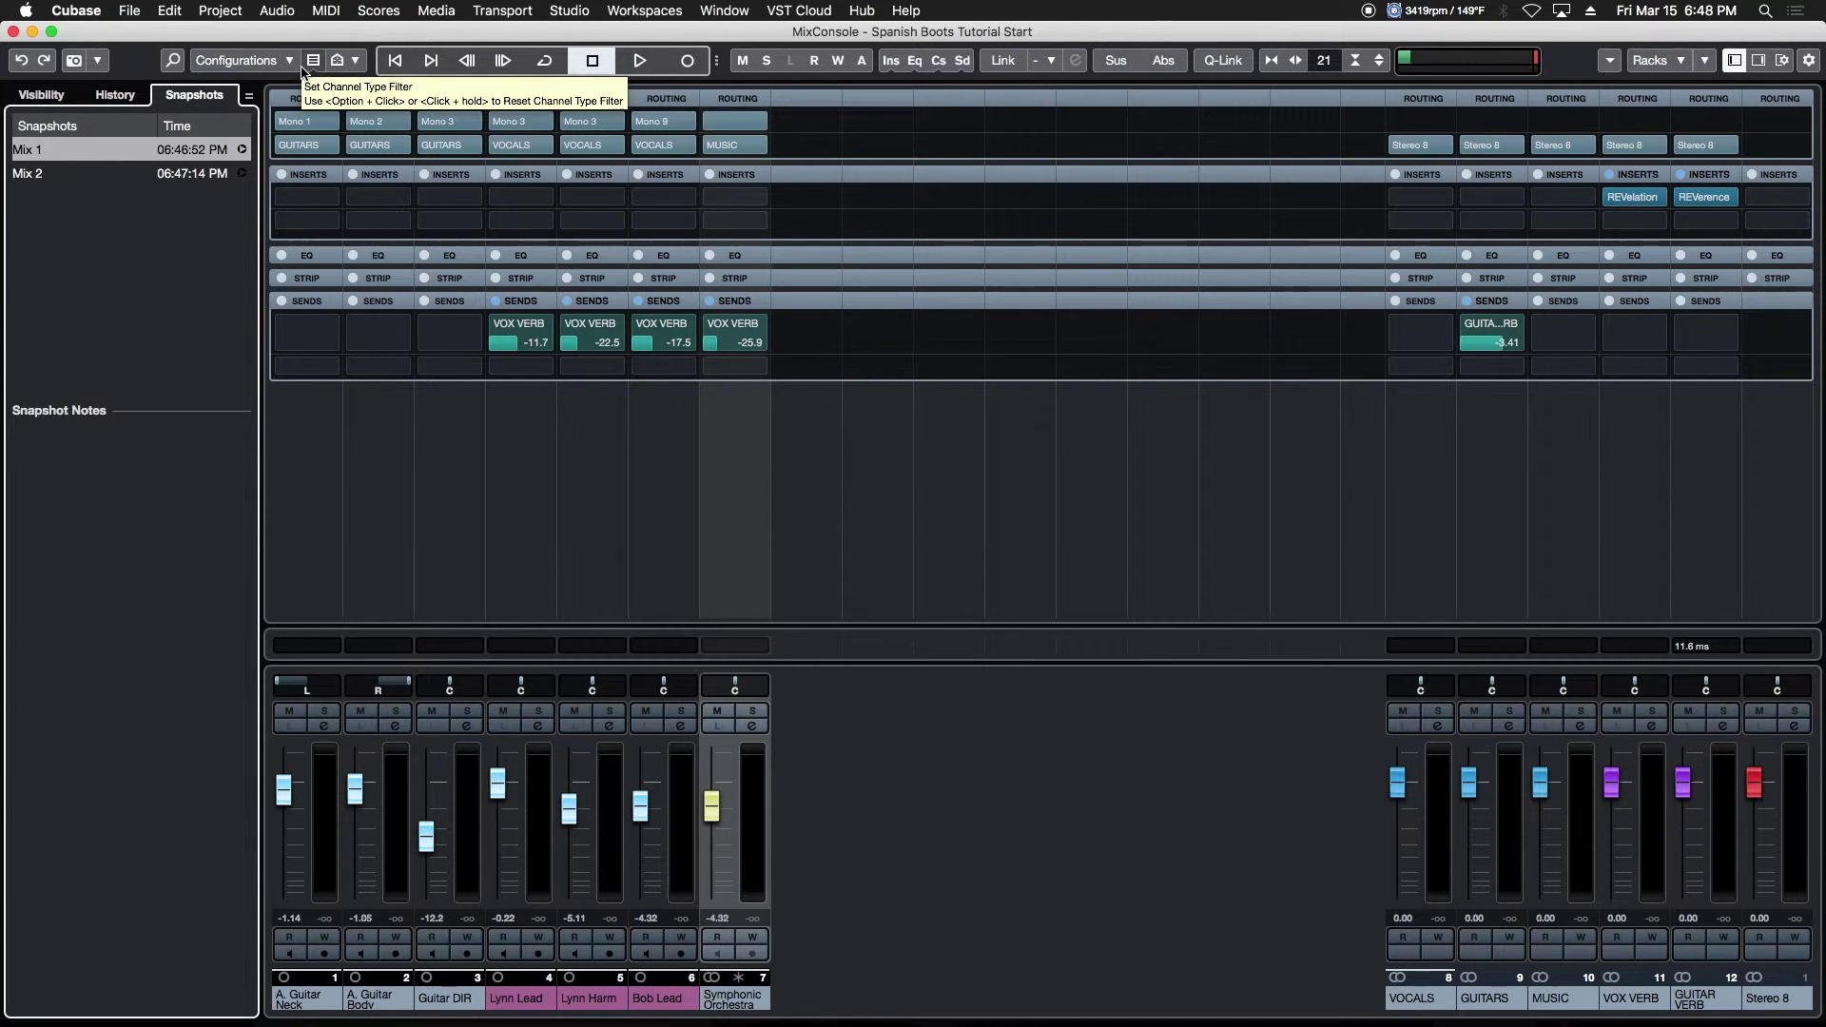
Show the channel visibility list and switch between per-channel checkmarks and zones views
{"action": "left_click", "coordinate": [45, 99]}
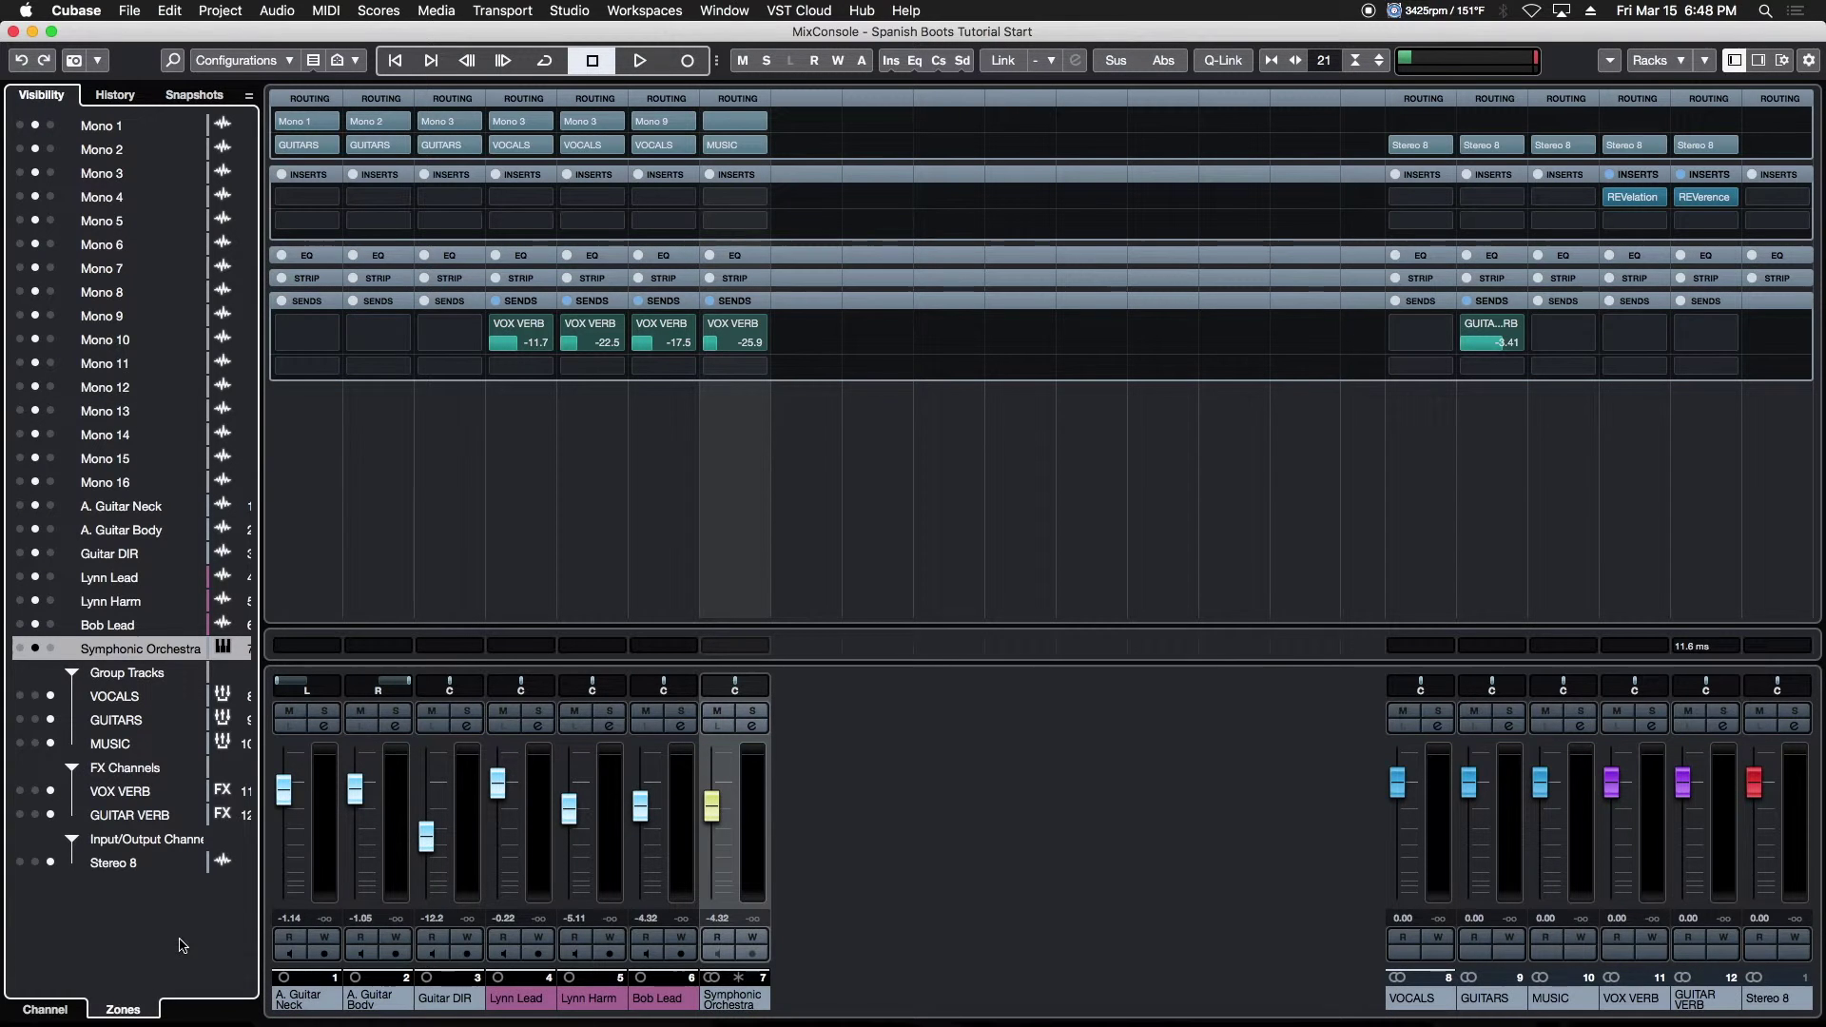
{"action": "left_click", "coordinate": [45, 1009]}
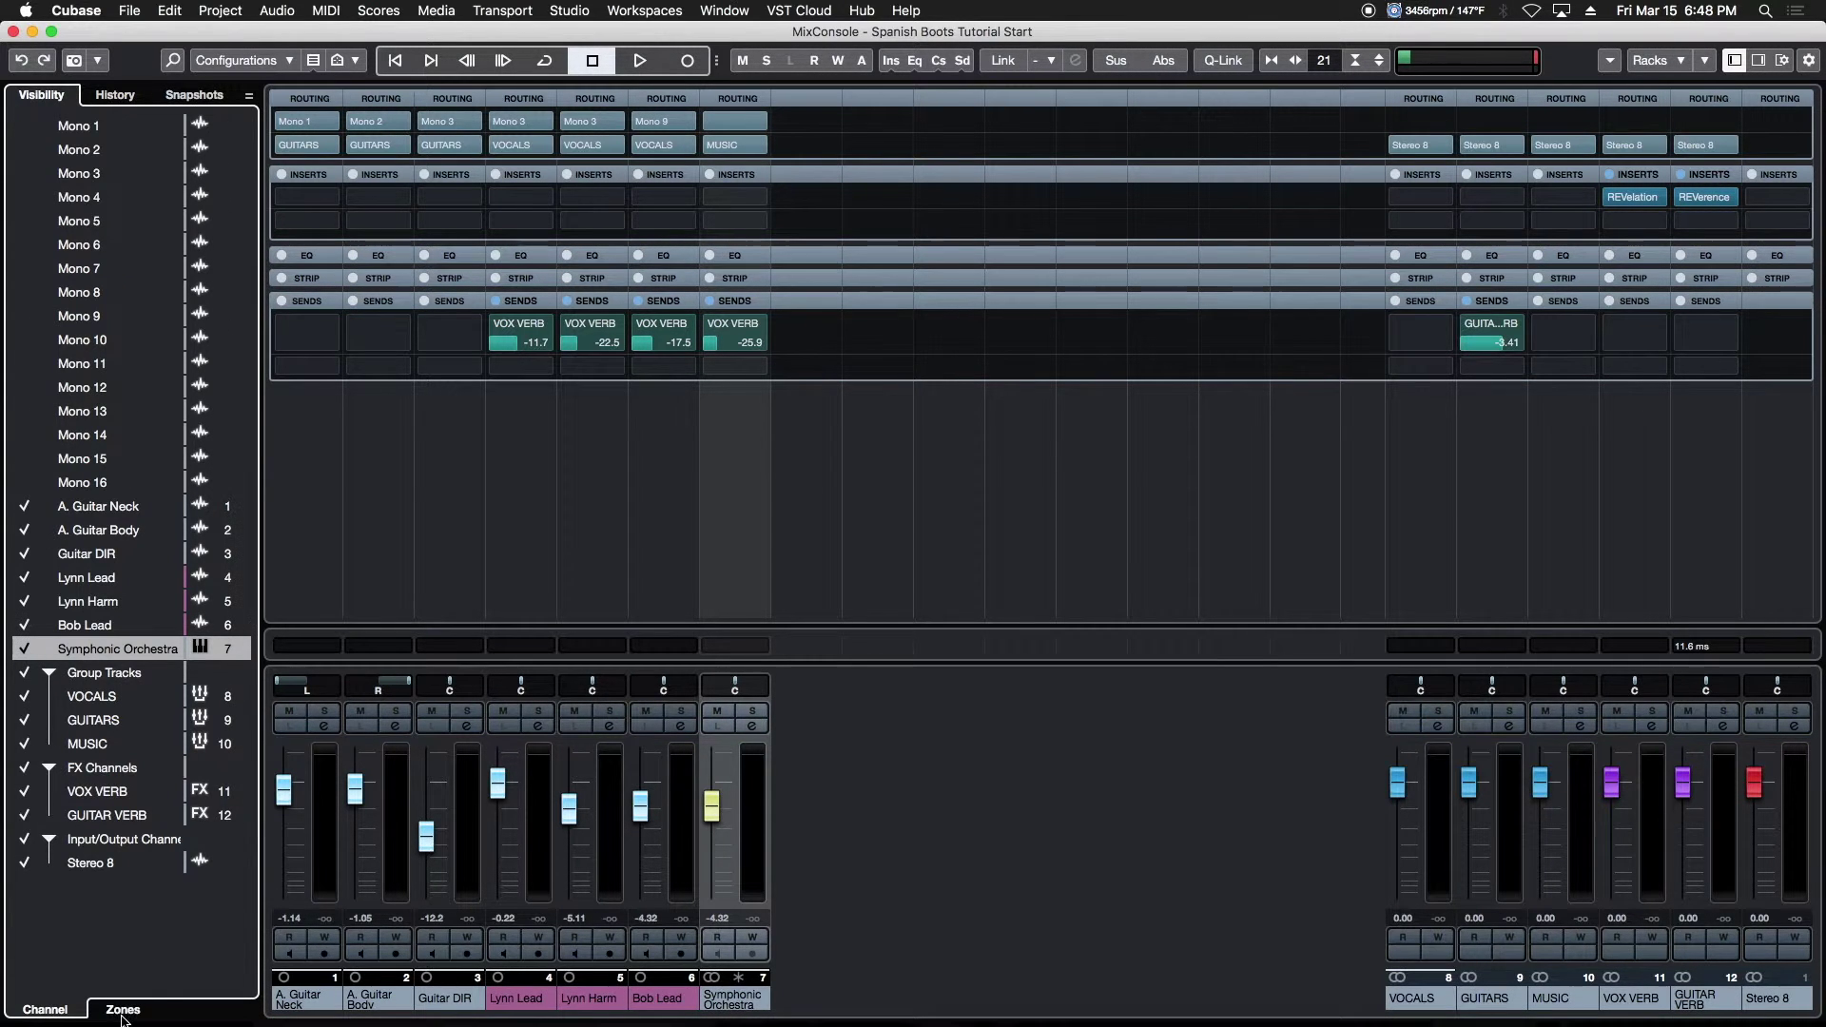
{"action": "left_click", "coordinate": [143, 1013]}
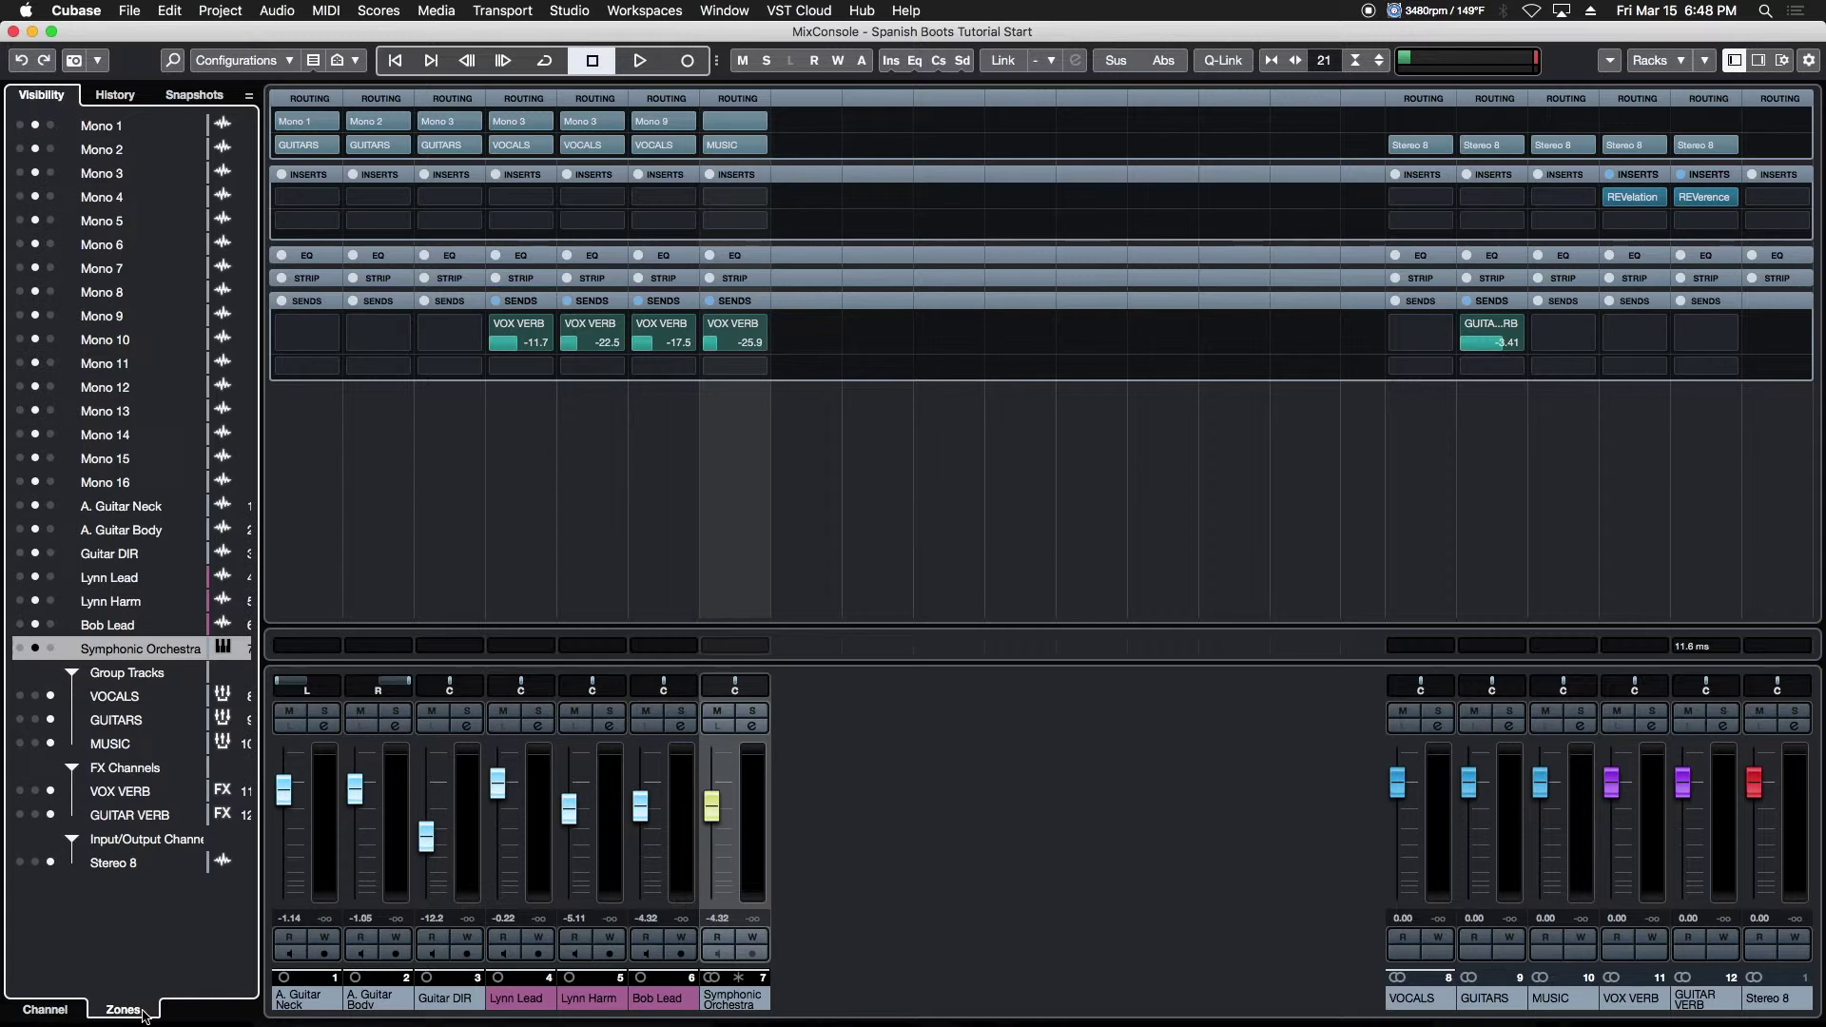
{"action": "left_click", "coordinate": [46, 1012]}
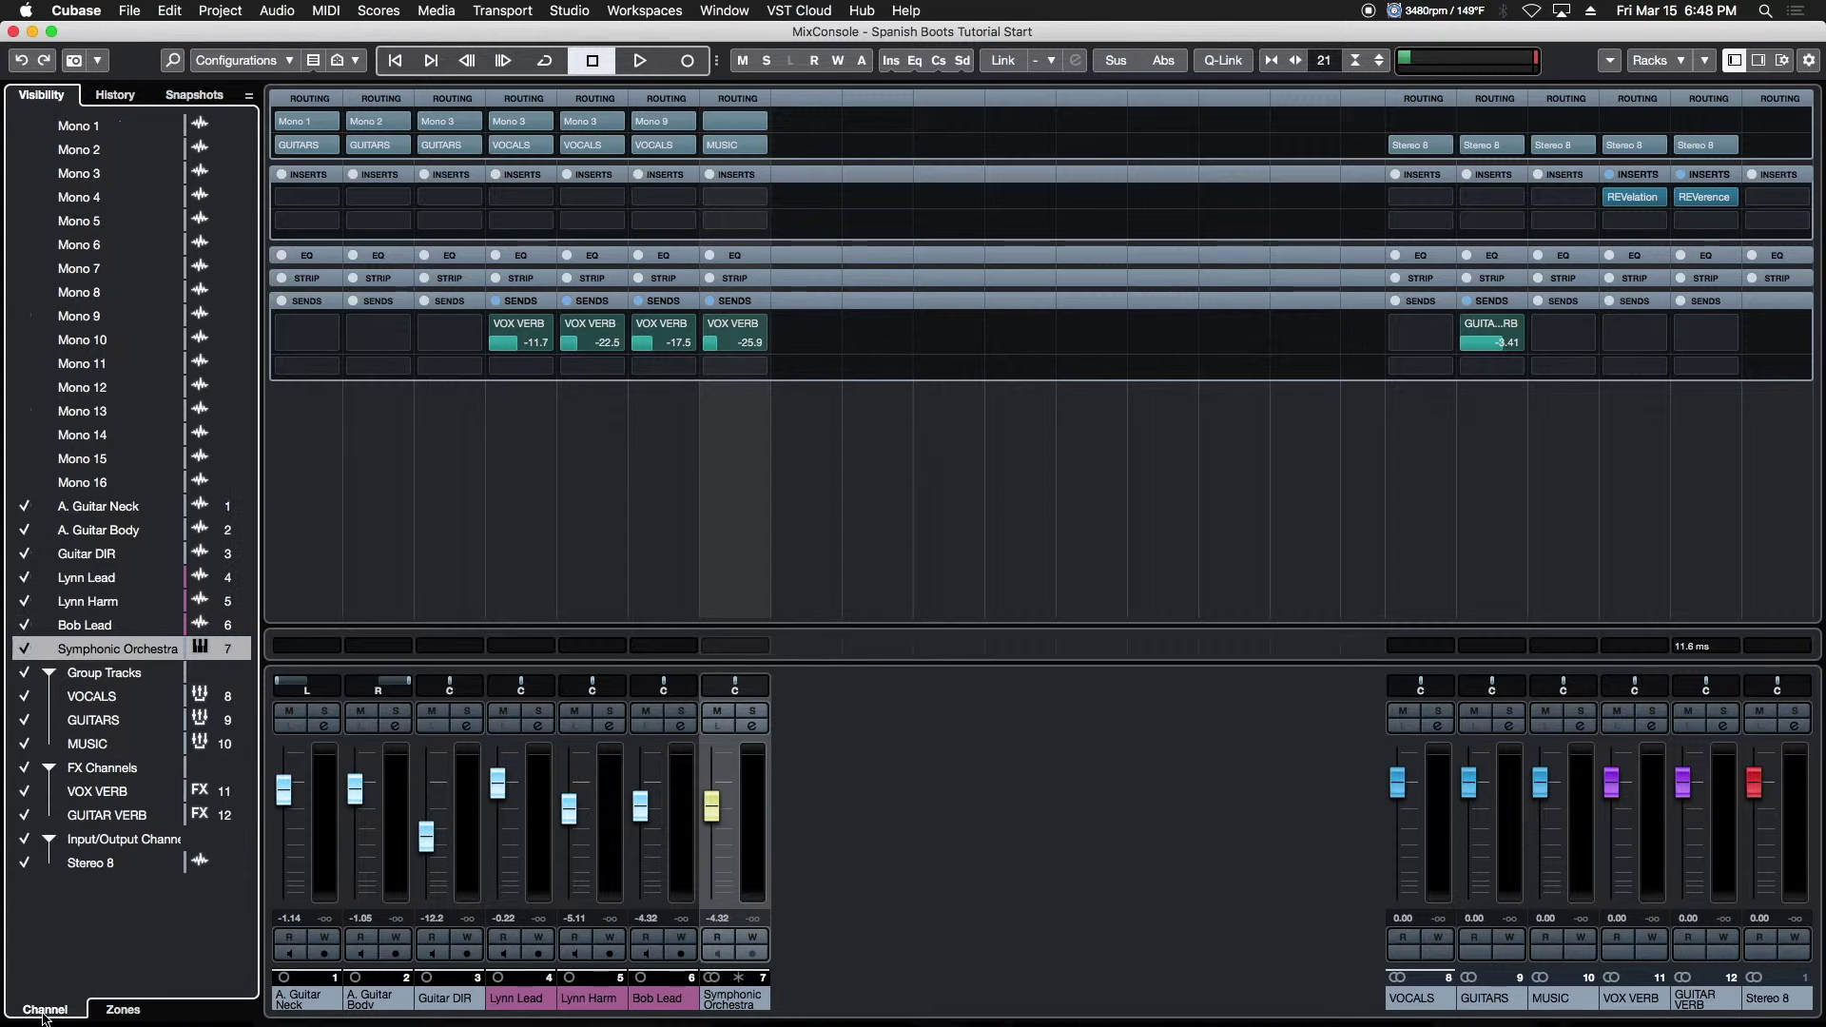
Select Mono 1–16, show then hide them in the mixer, and display zone assignments
{"action": "left_click", "coordinate": [78, 487]}
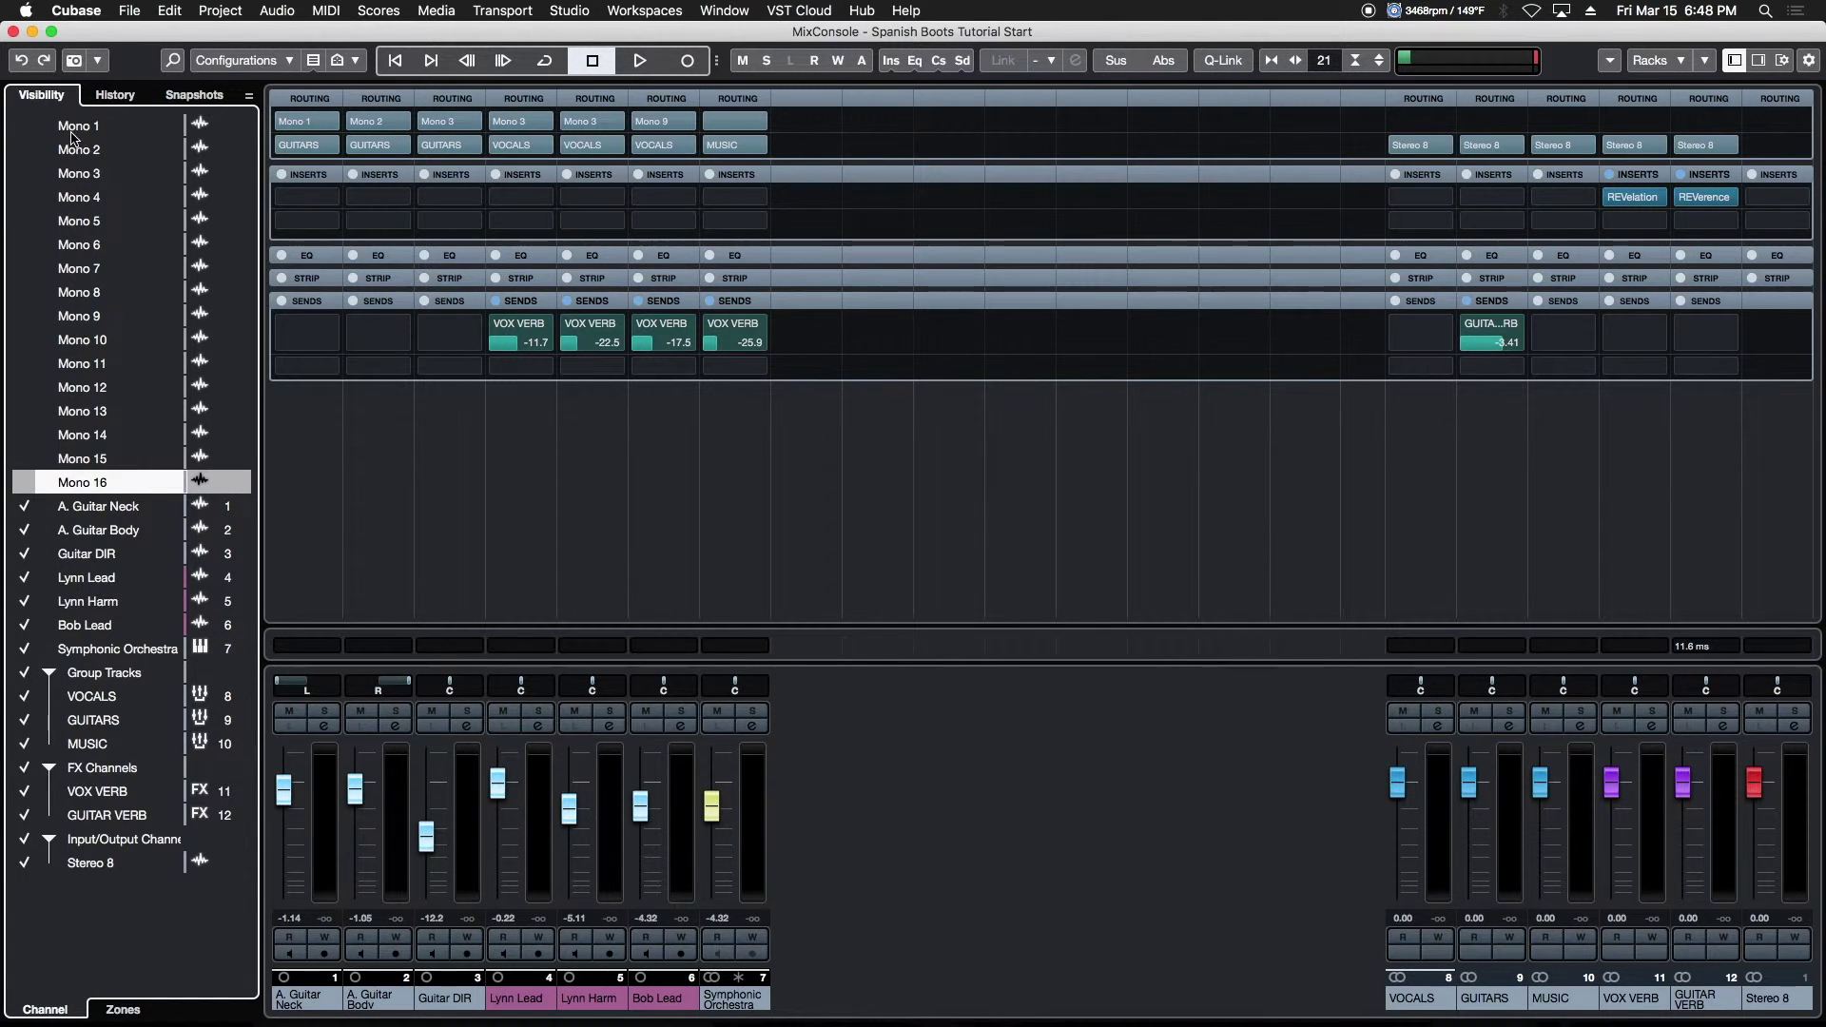
{"action": "left_click", "coordinate": [72, 129], "text": "shift"}
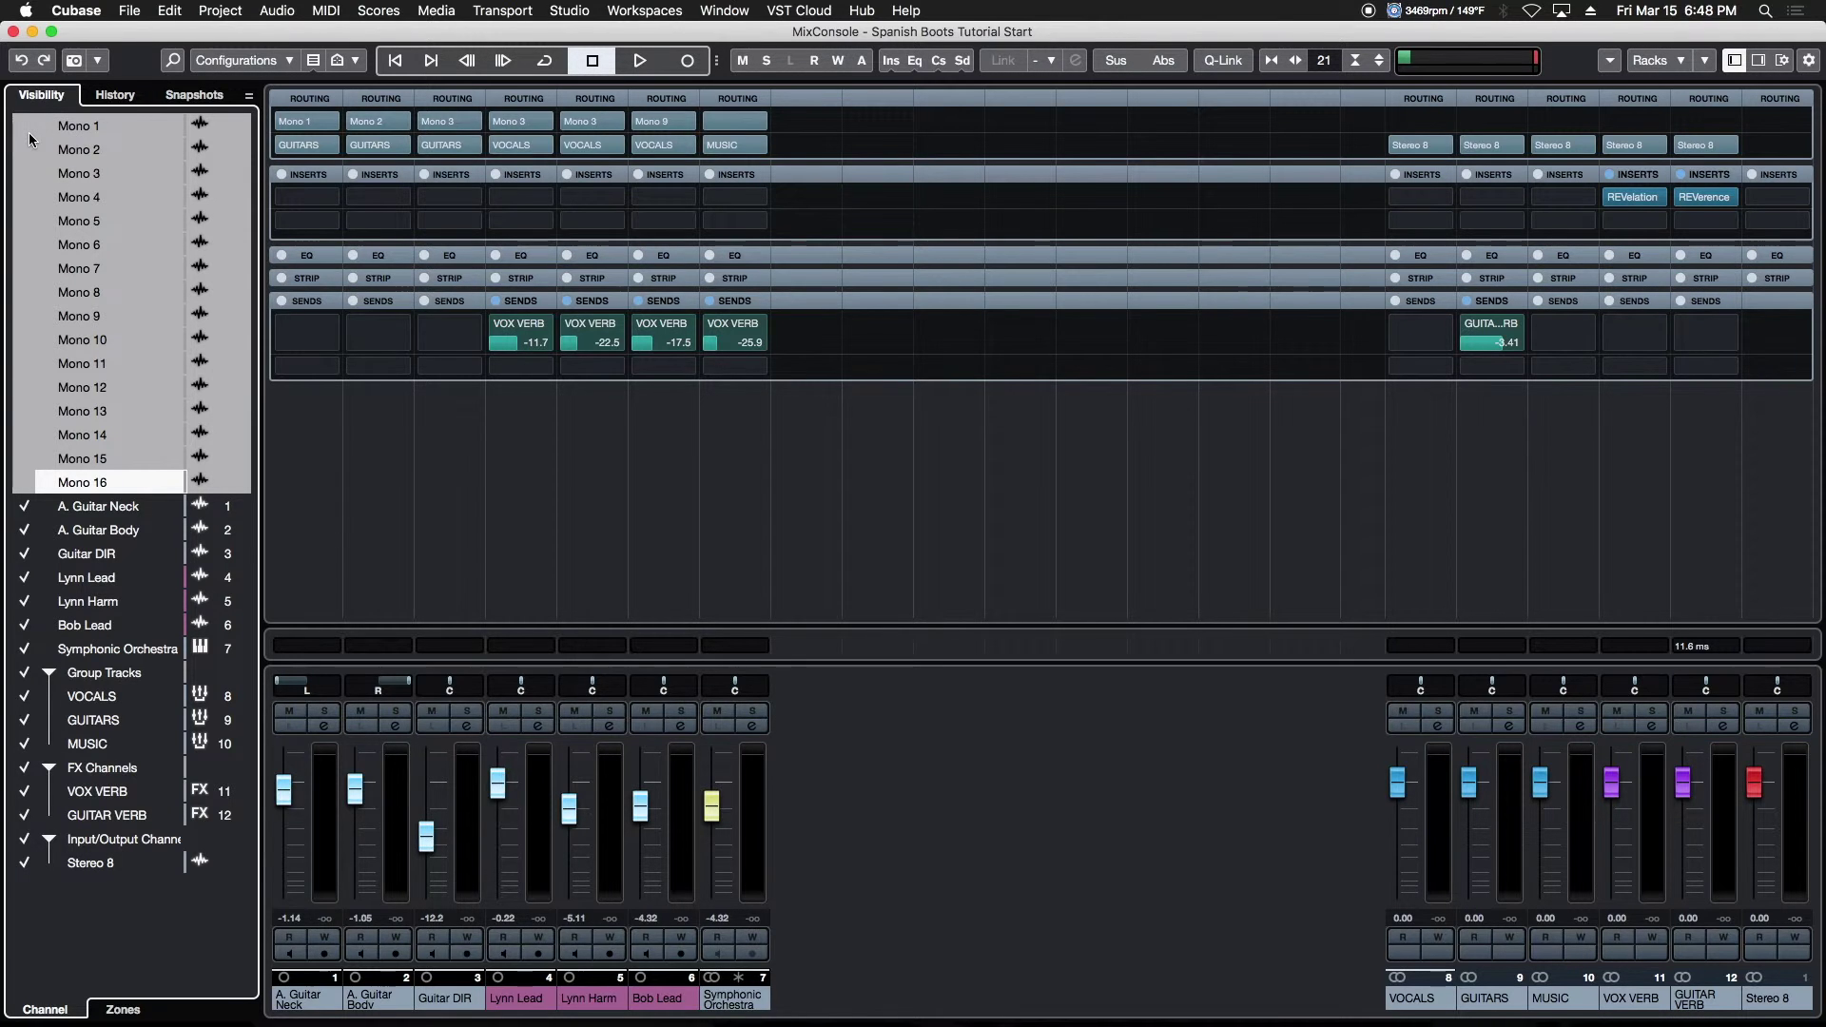
{"action": "left_click", "coordinate": [28, 137]}
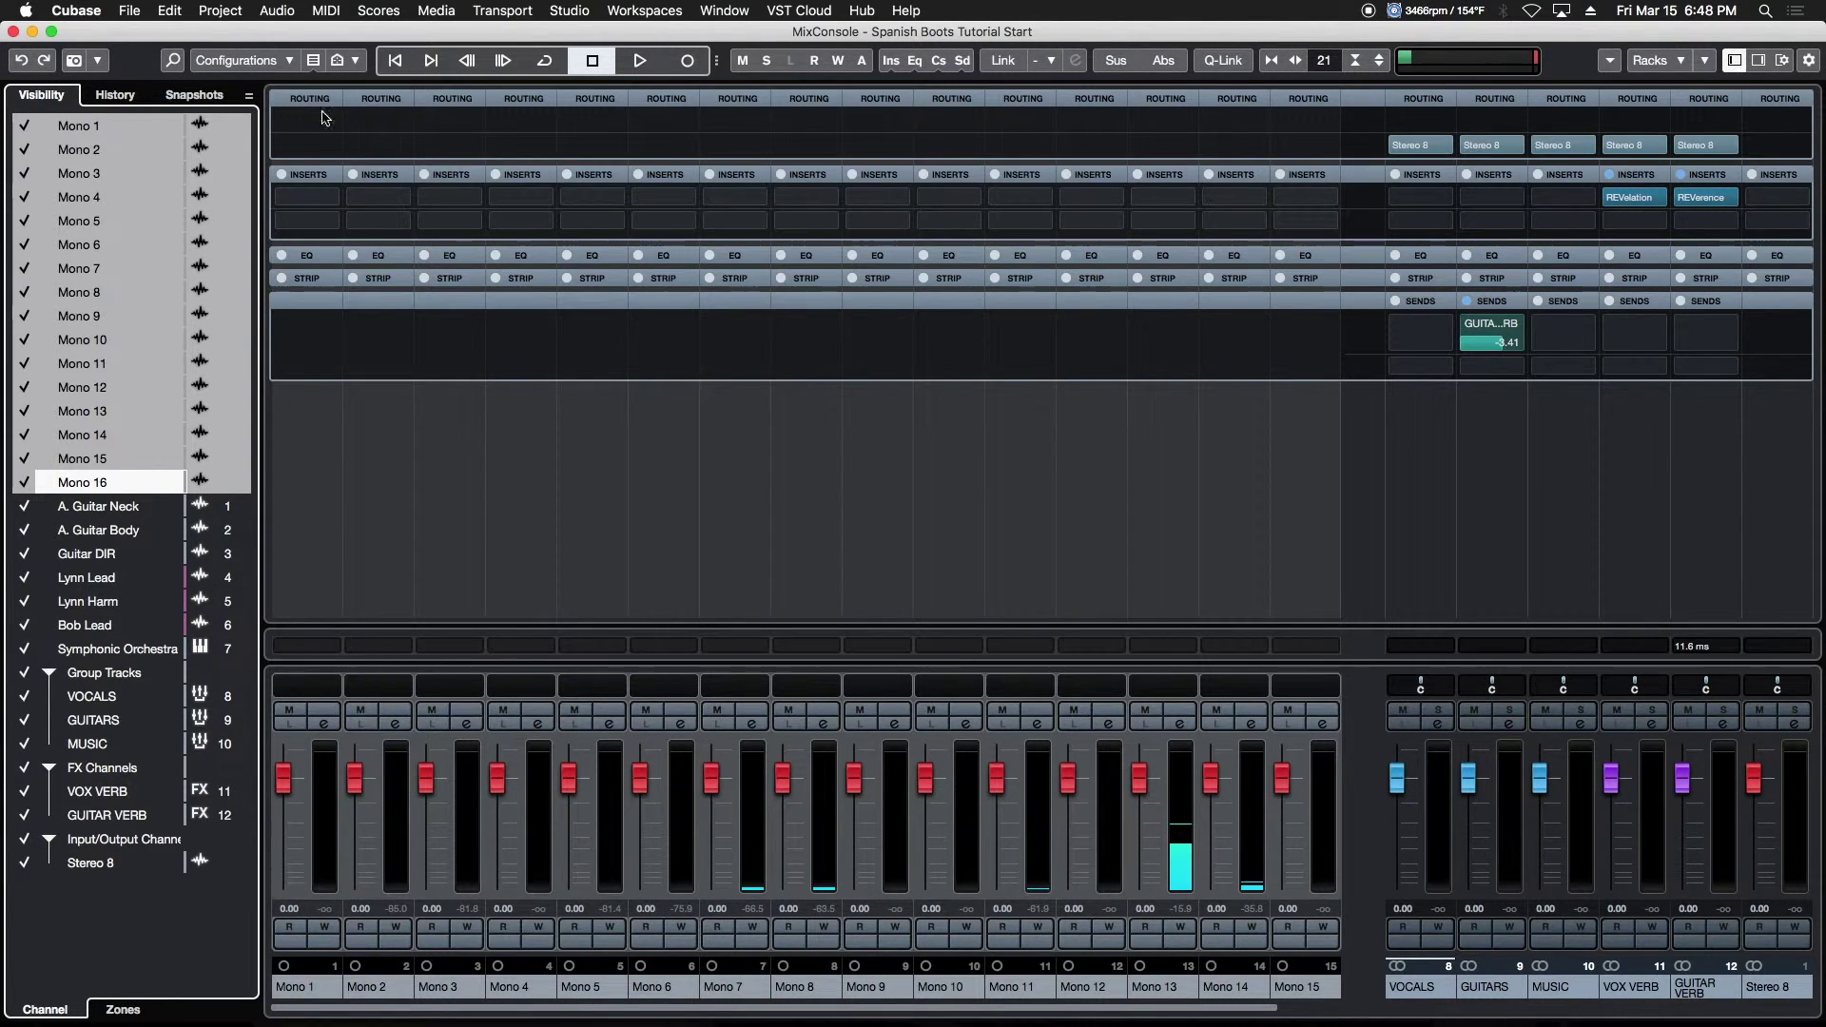
{"action": "left_click", "coordinate": [26, 131]}
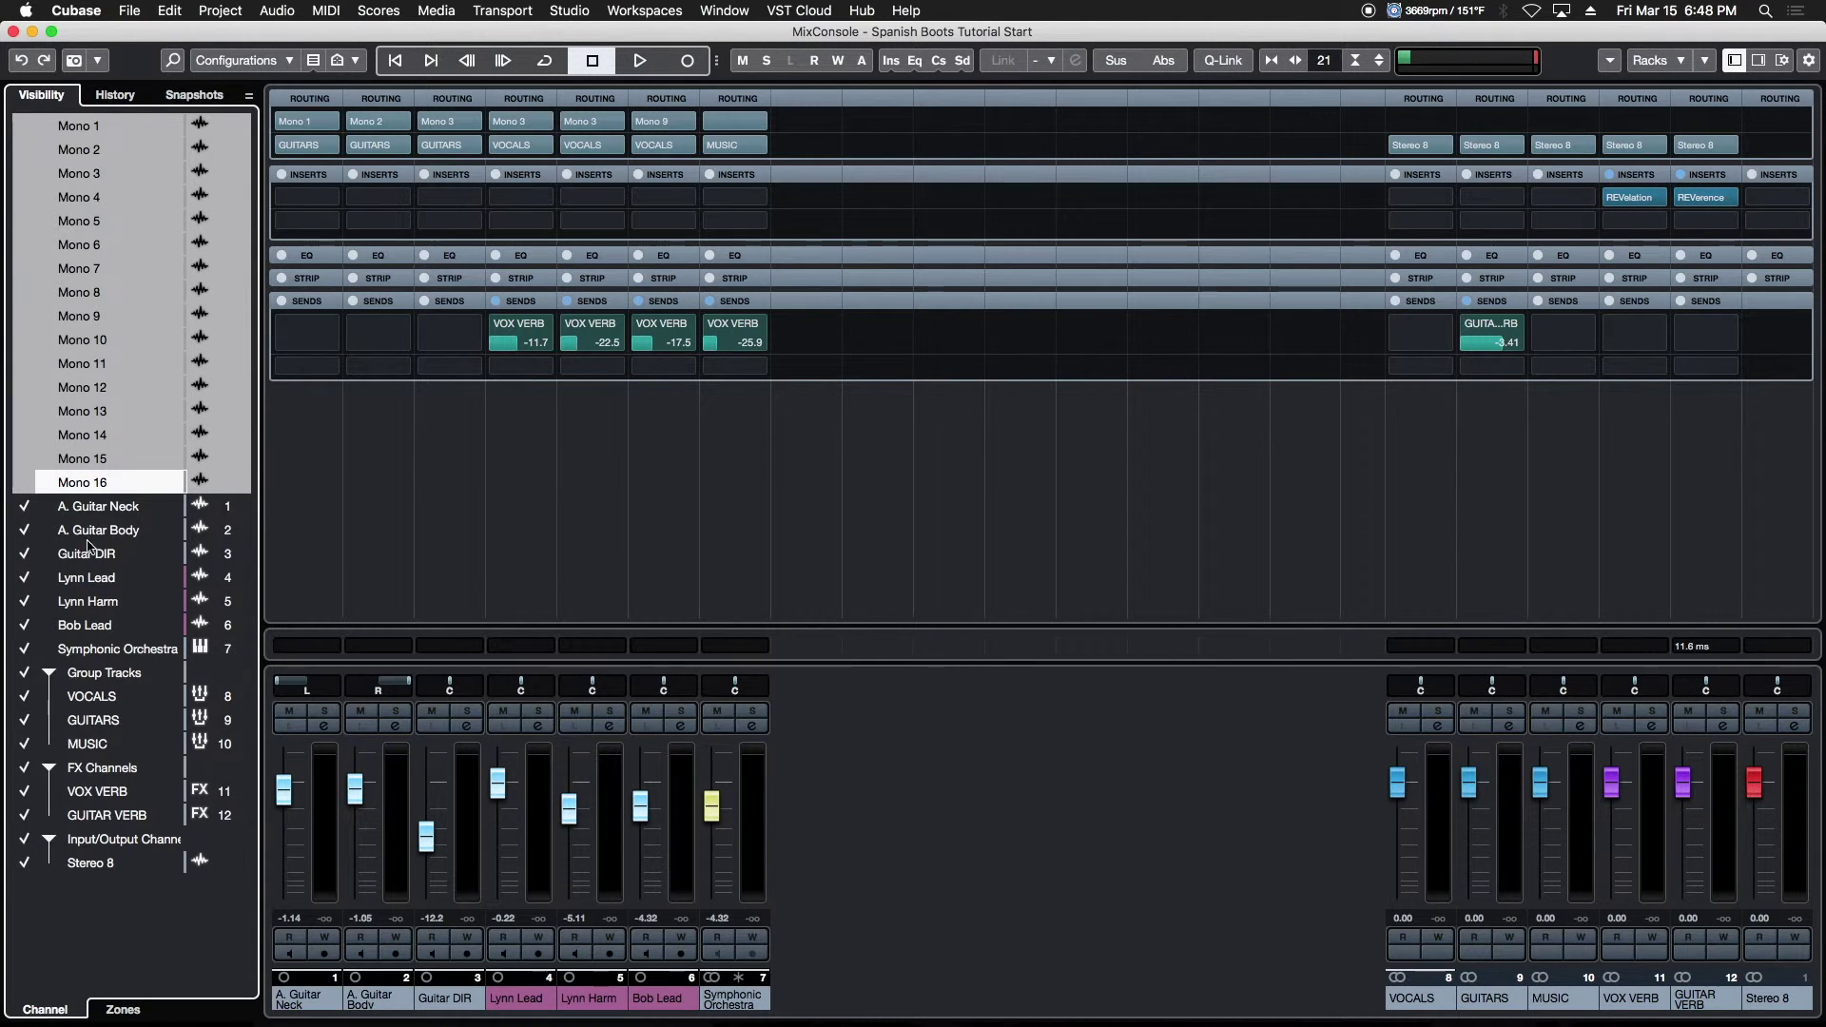
{"action": "left_click", "coordinate": [122, 1009]}
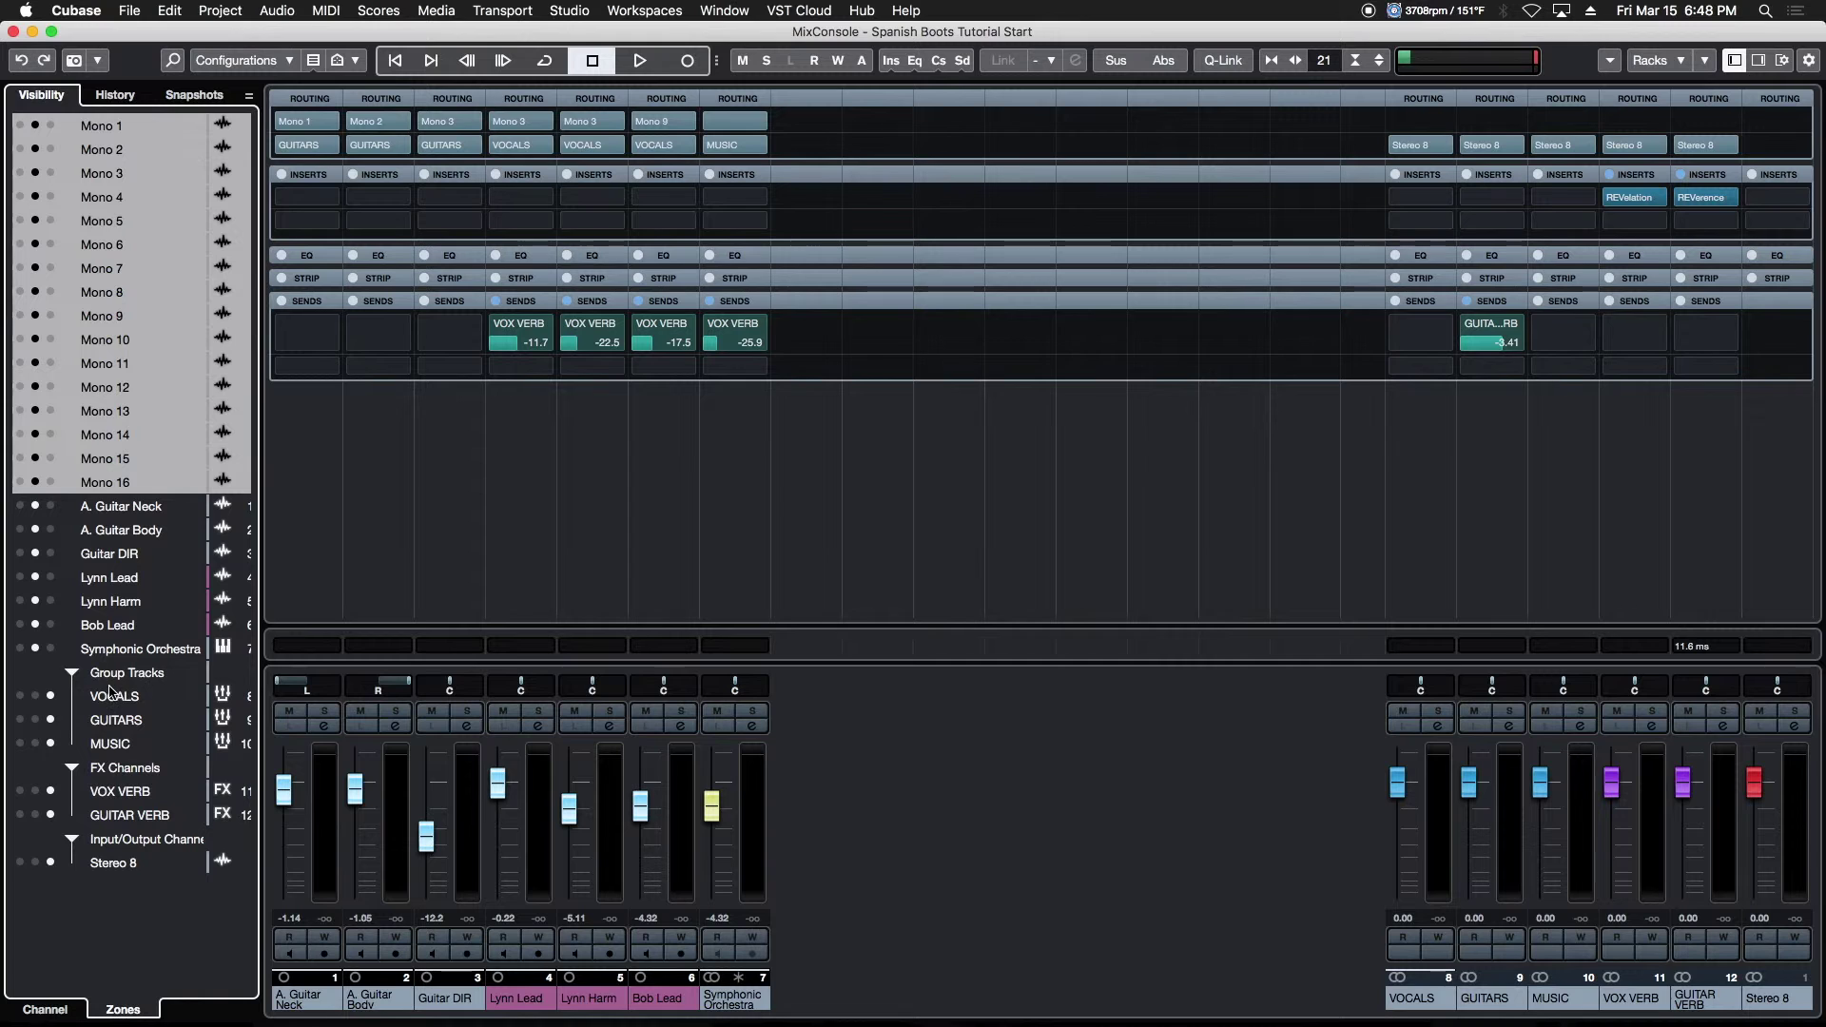
Deselect the Mono channels, then bypass and restore all insert effects twice
{"action": "left_click", "coordinate": [152, 152]}
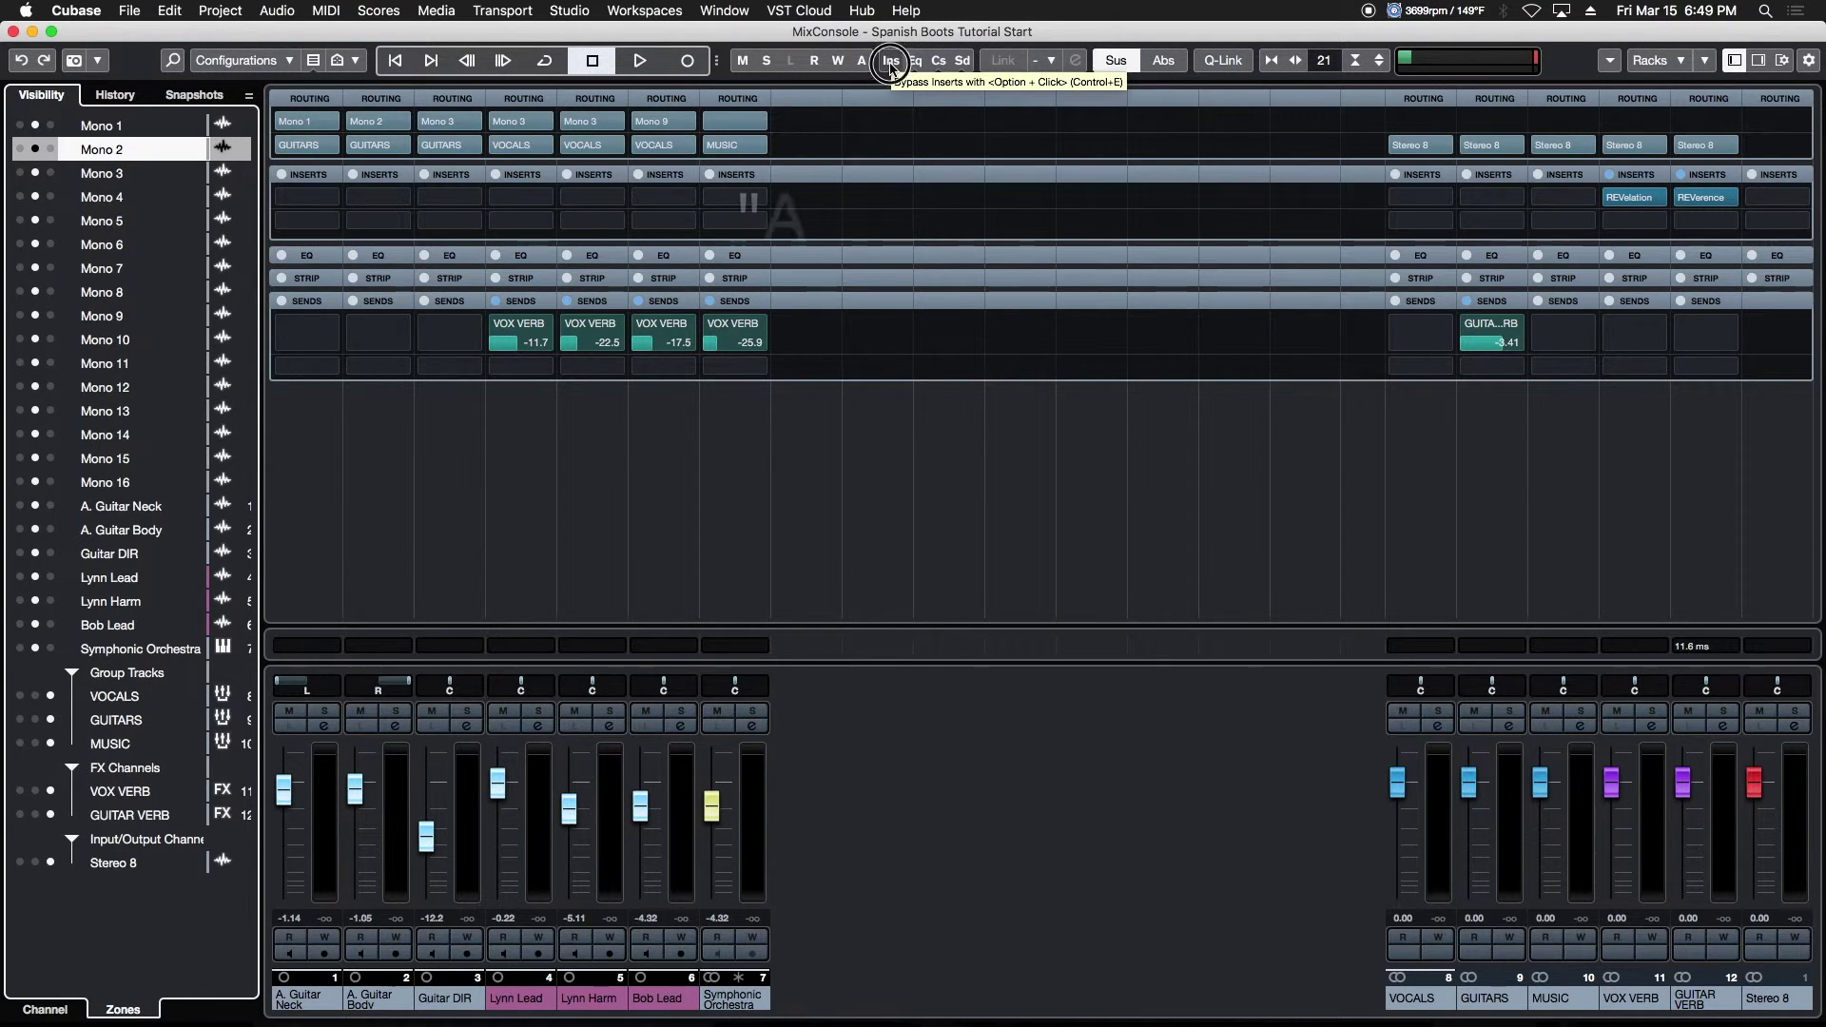
{"action": "left_click", "coordinate": [891, 67], "text": "alt"}
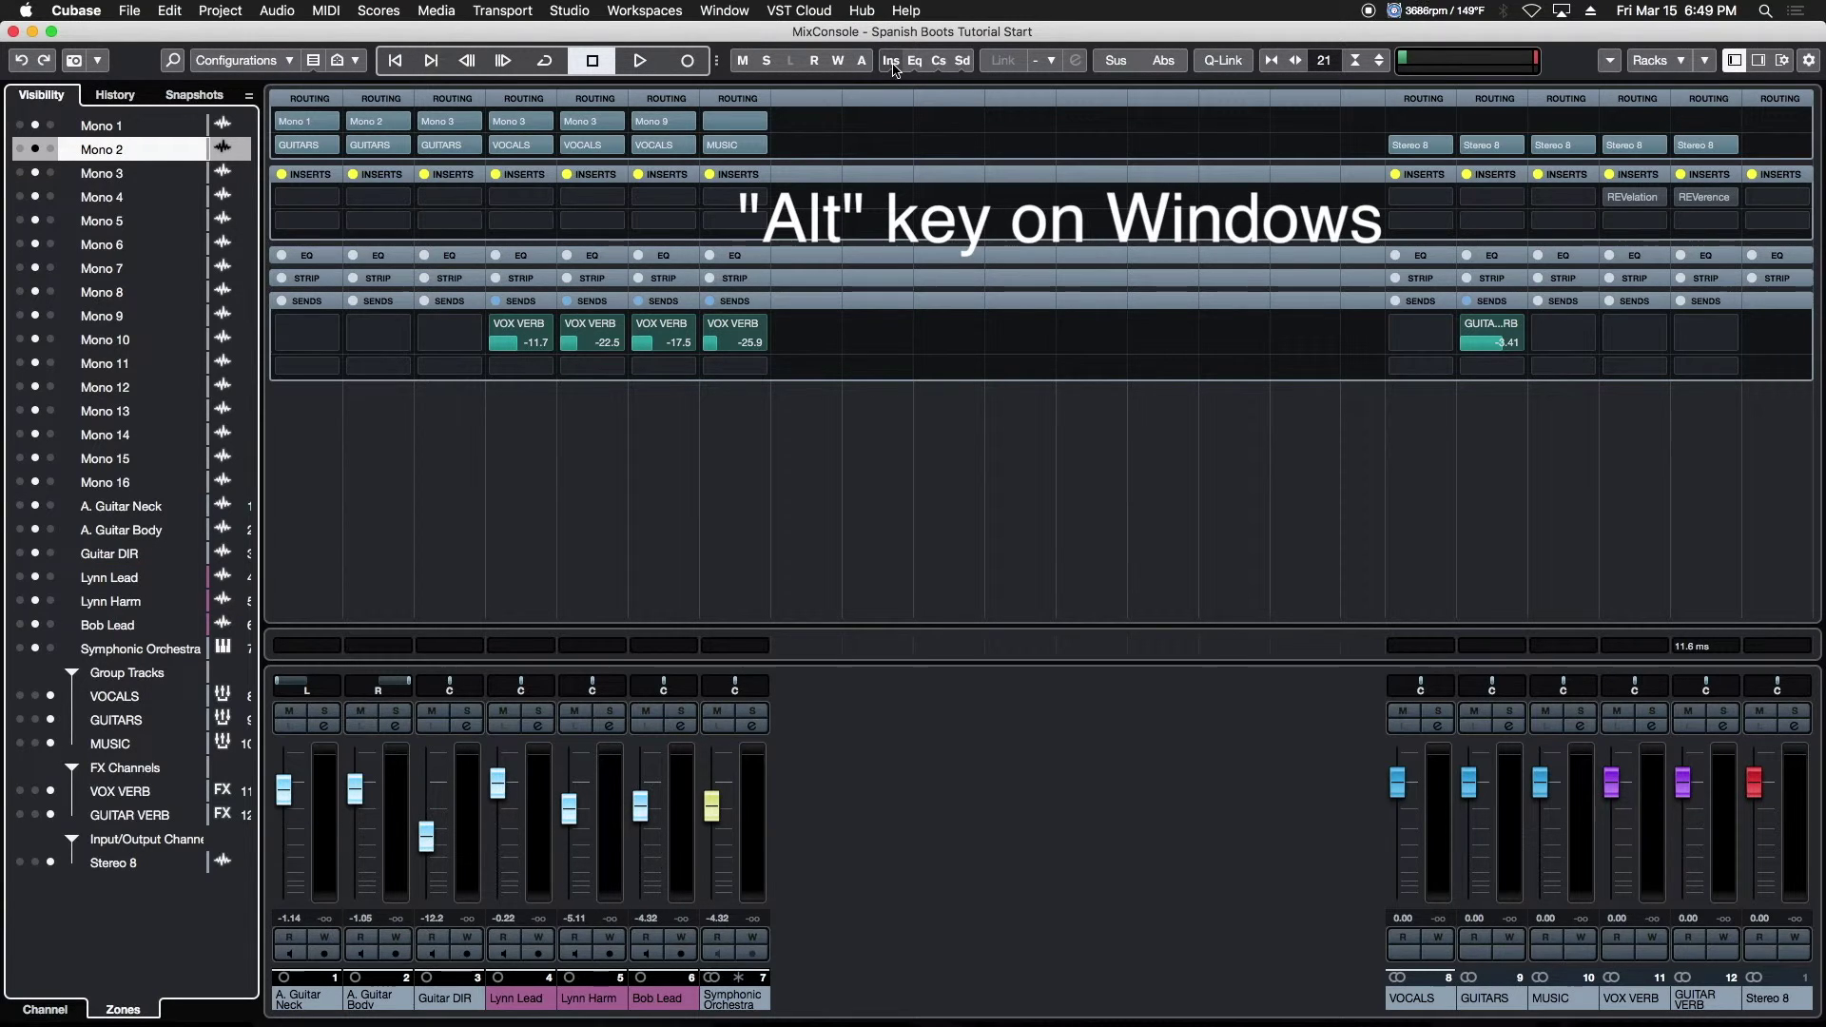
{"action": "left_click", "coordinate": [893, 67], "text": "alt"}
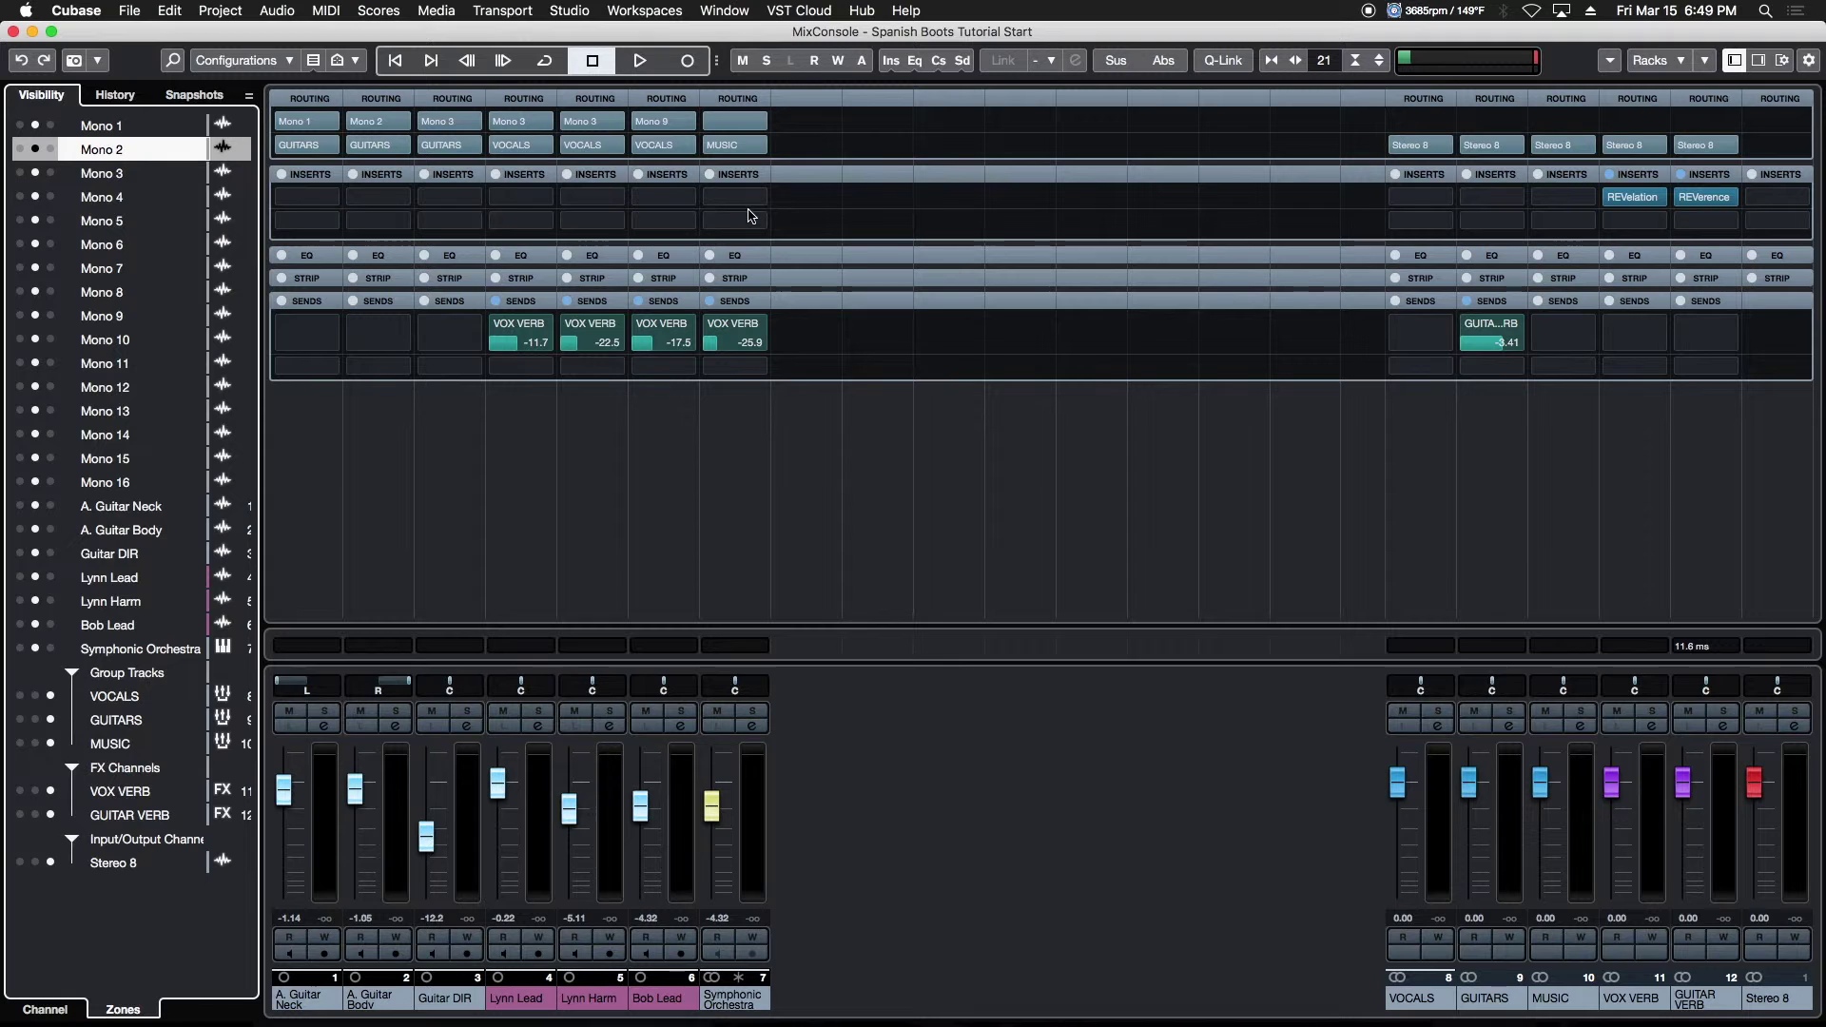
{"action": "left_click", "coordinate": [890, 61]}
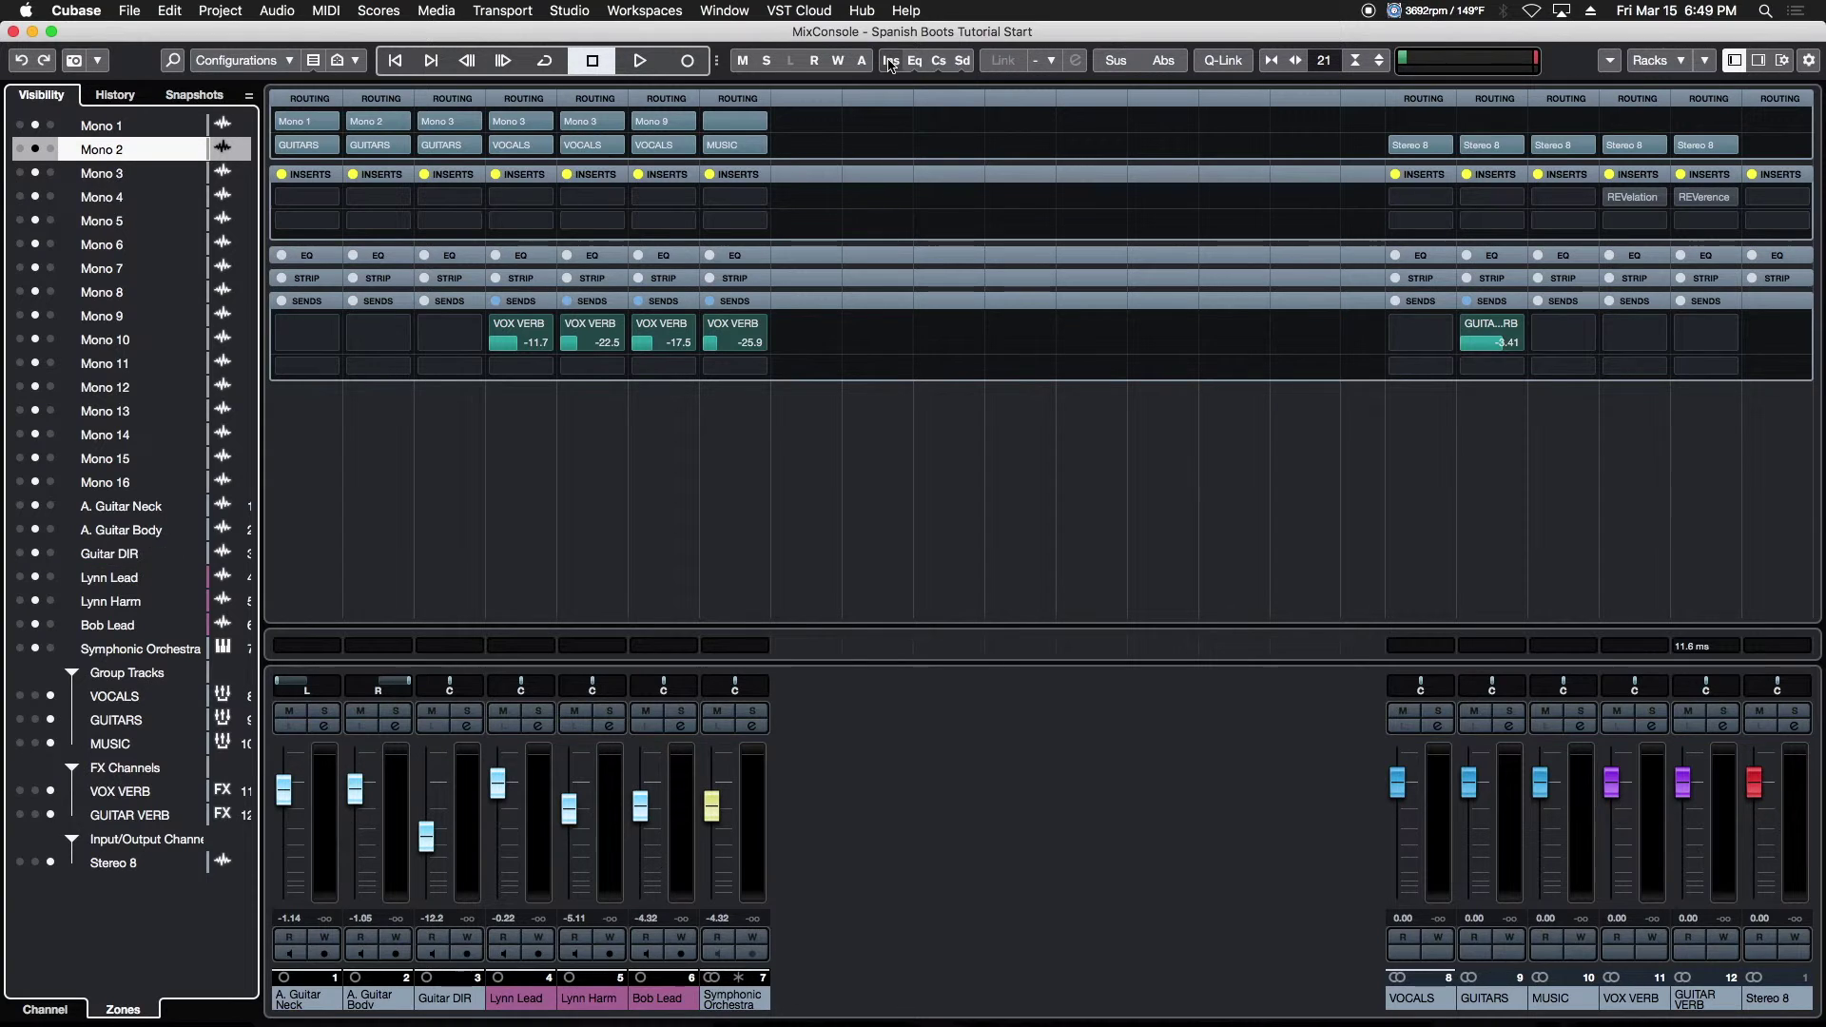
{"action": "left_click", "coordinate": [890, 61]}
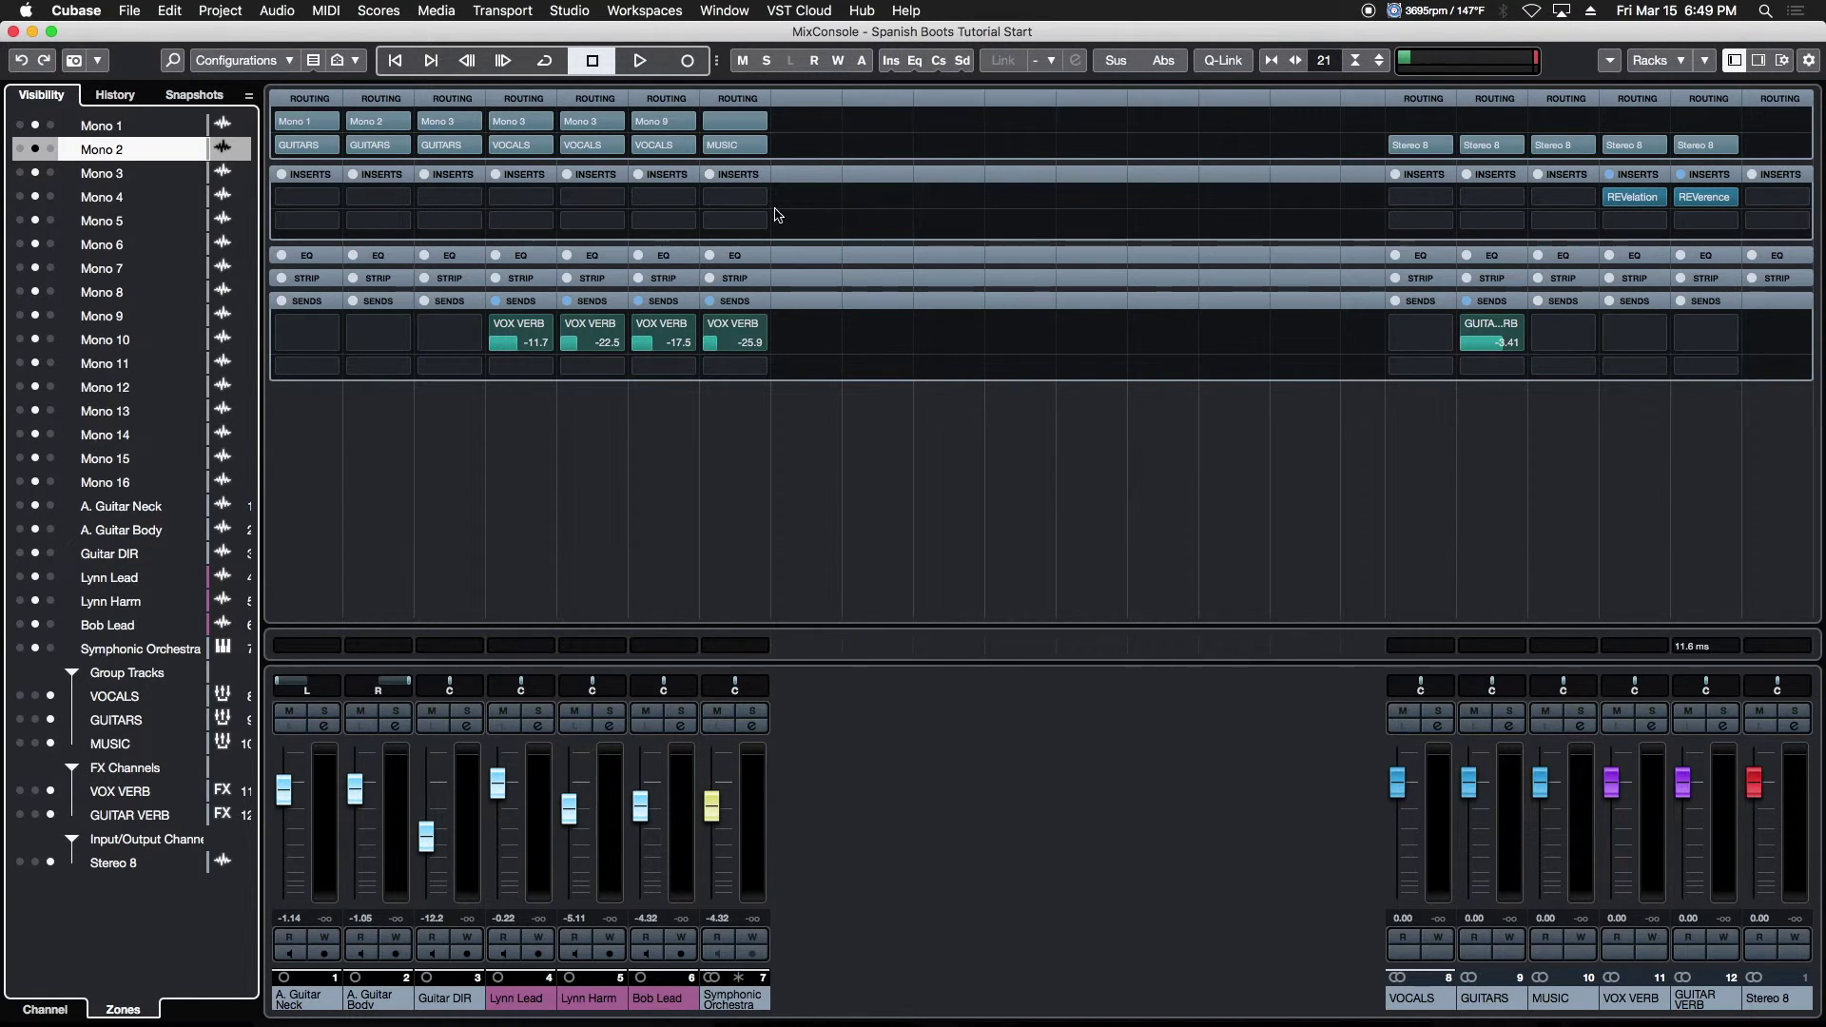
Expand the EQ rack, bypass and re-enable all EQs, then collapse it
{"action": "left_click", "coordinate": [747, 264]}
{"action": "left_click", "coordinate": [747, 265]}
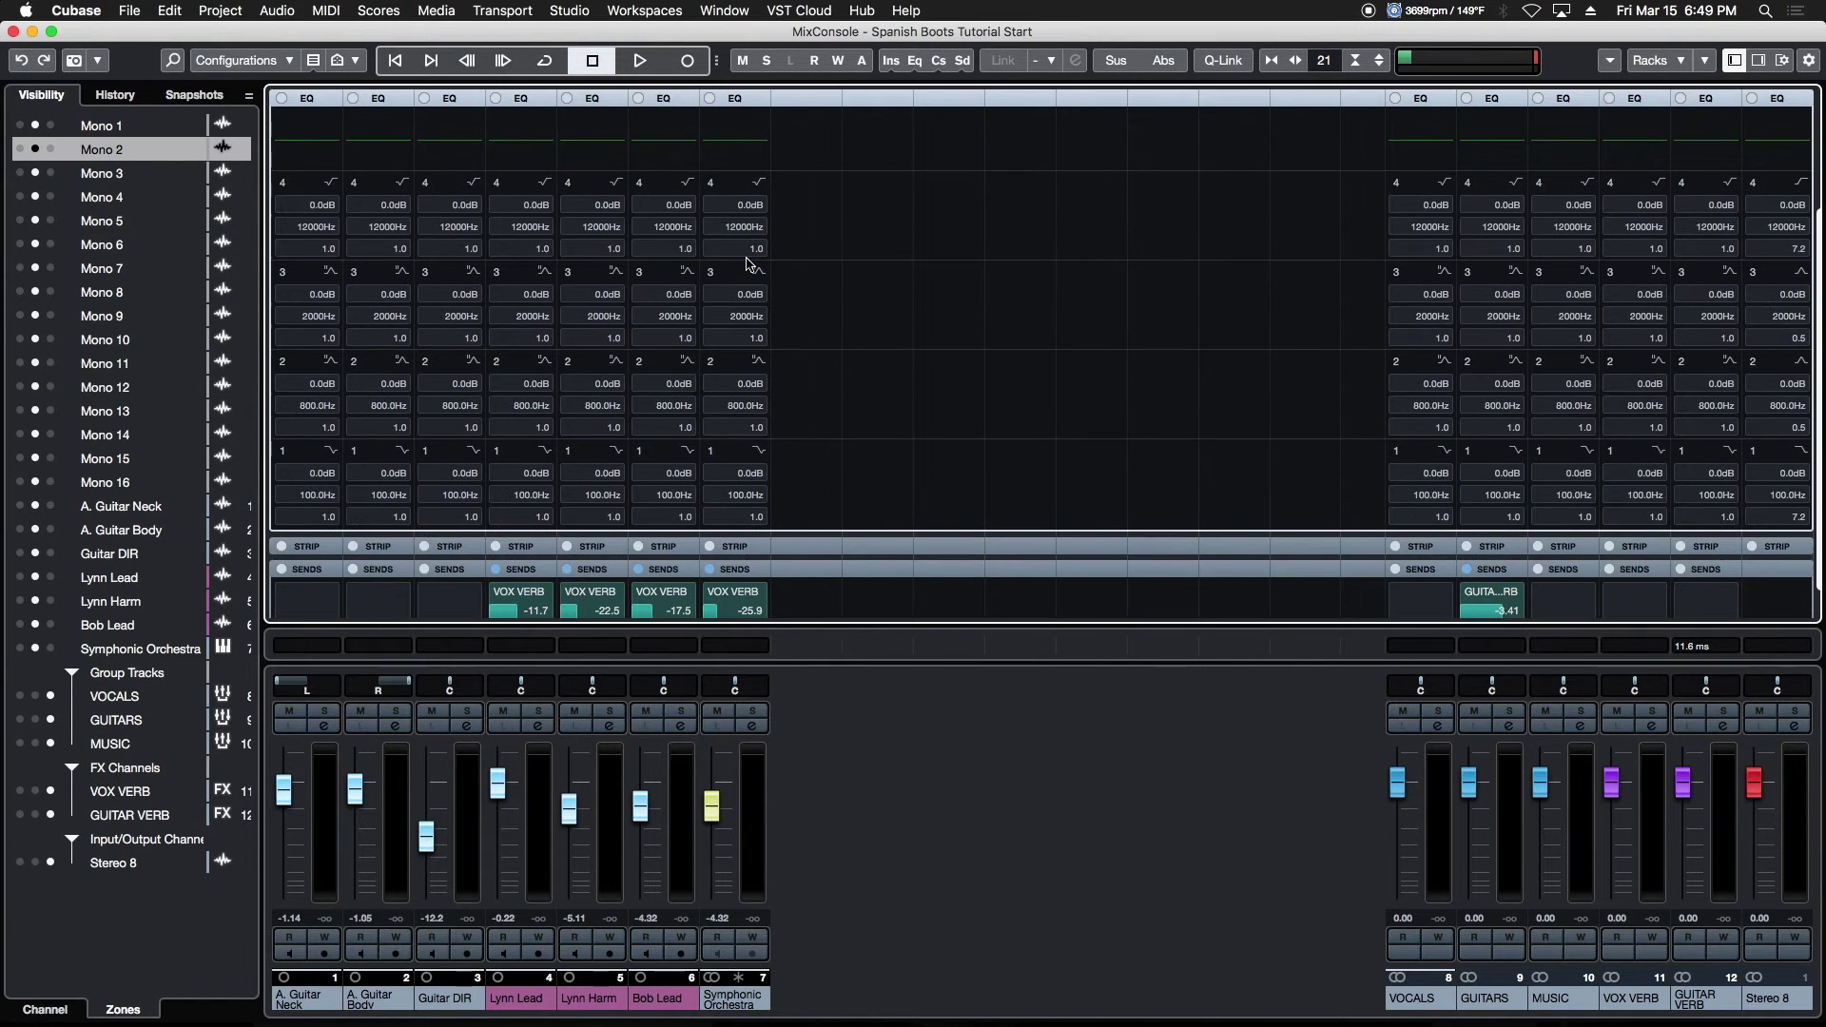
{"action": "left_click", "coordinate": [916, 64], "text": "alt"}
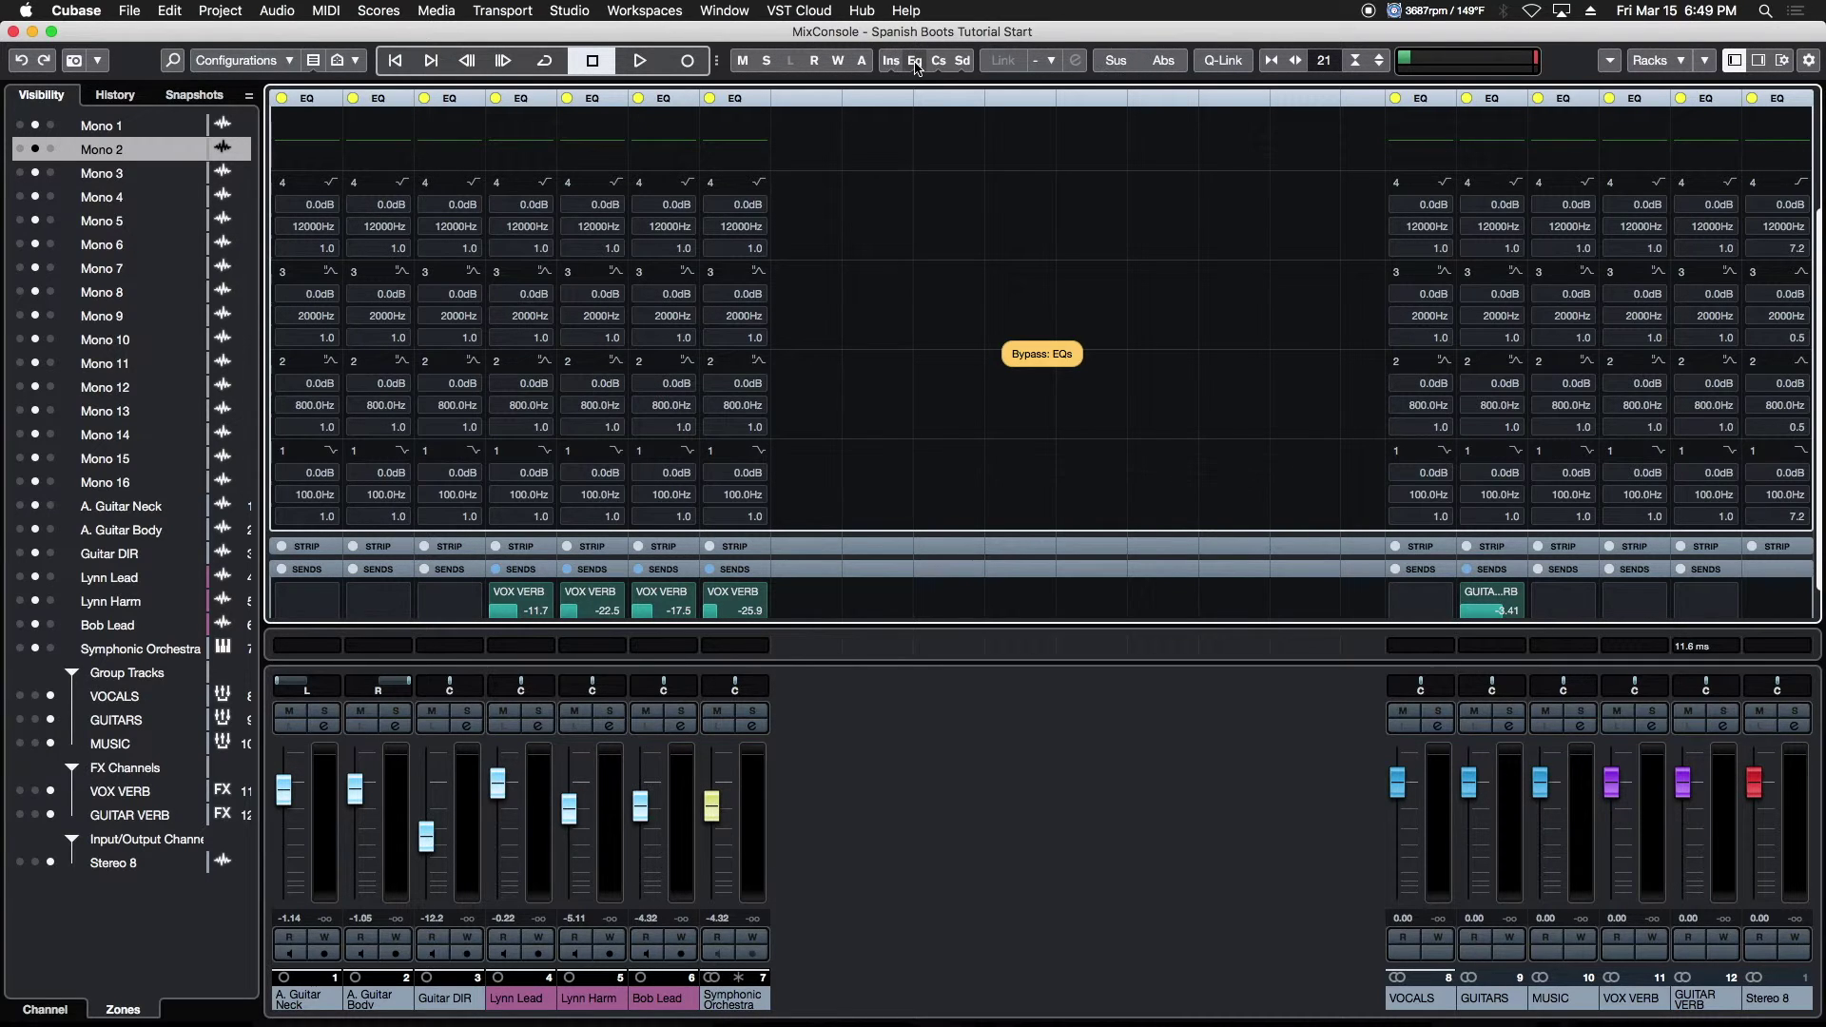
{"action": "left_click", "coordinate": [916, 65]}
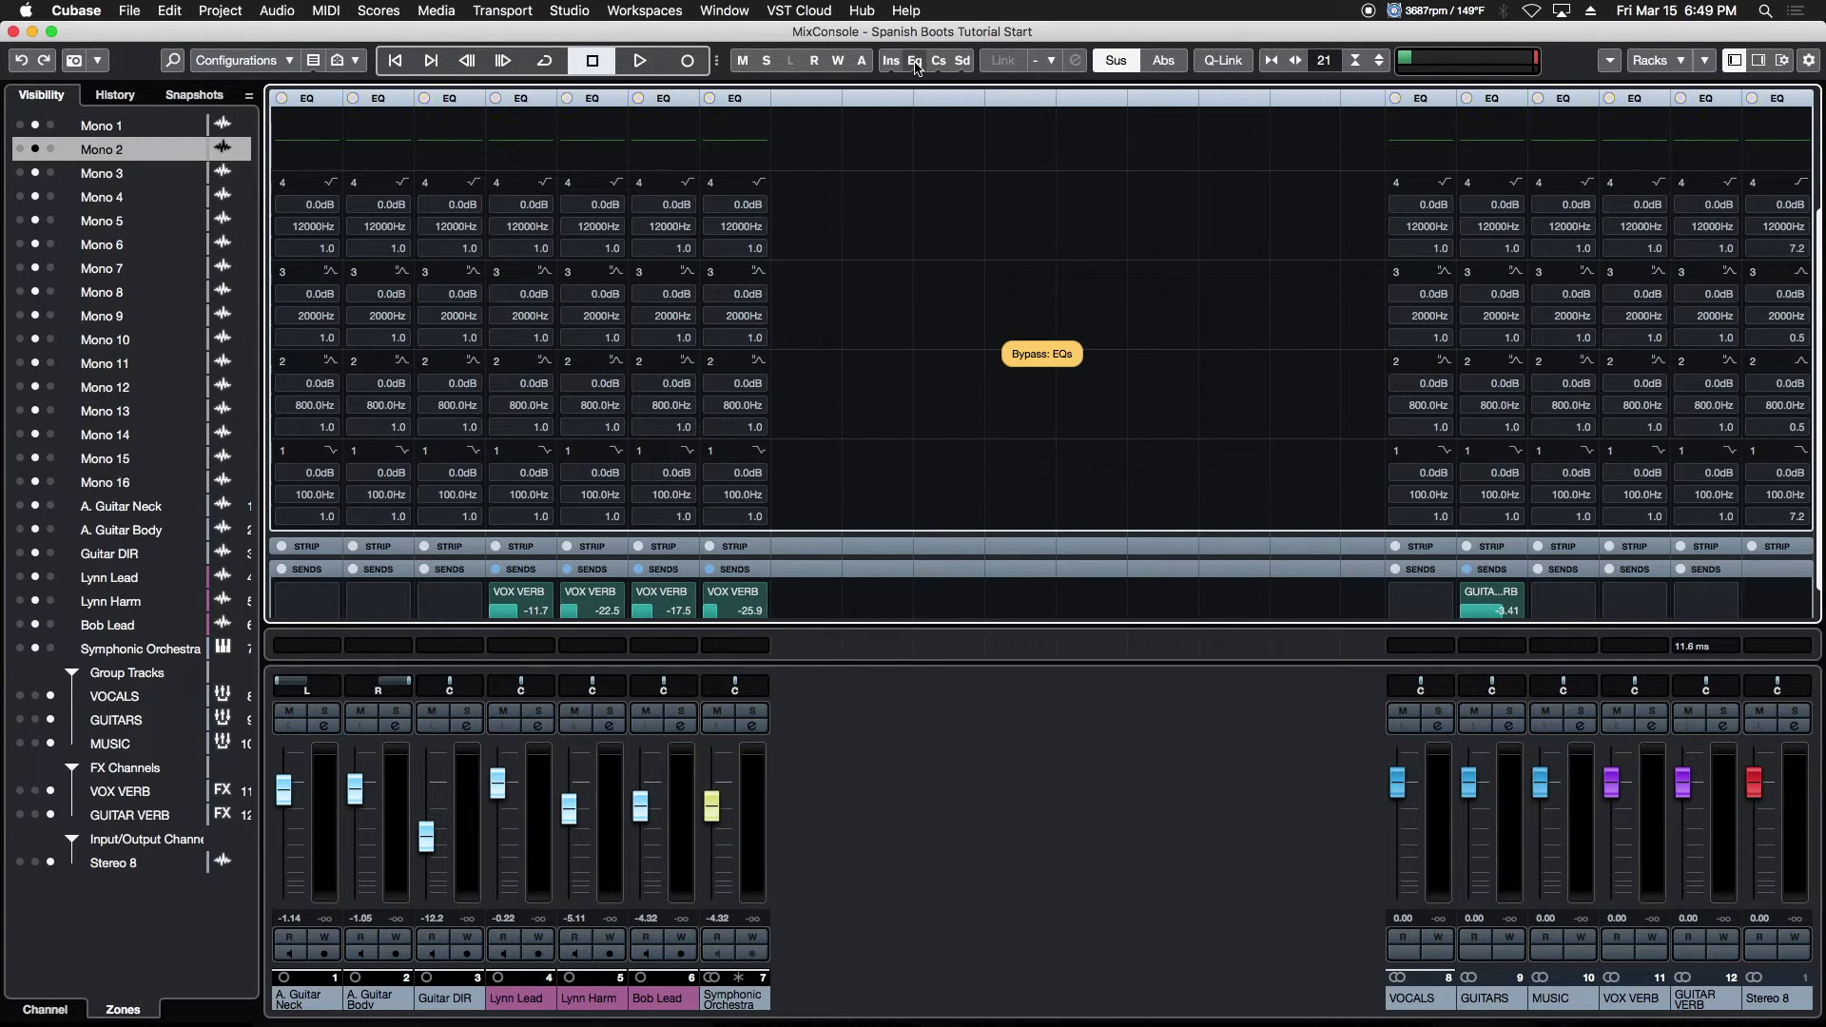
{"action": "left_click", "coordinate": [735, 103]}
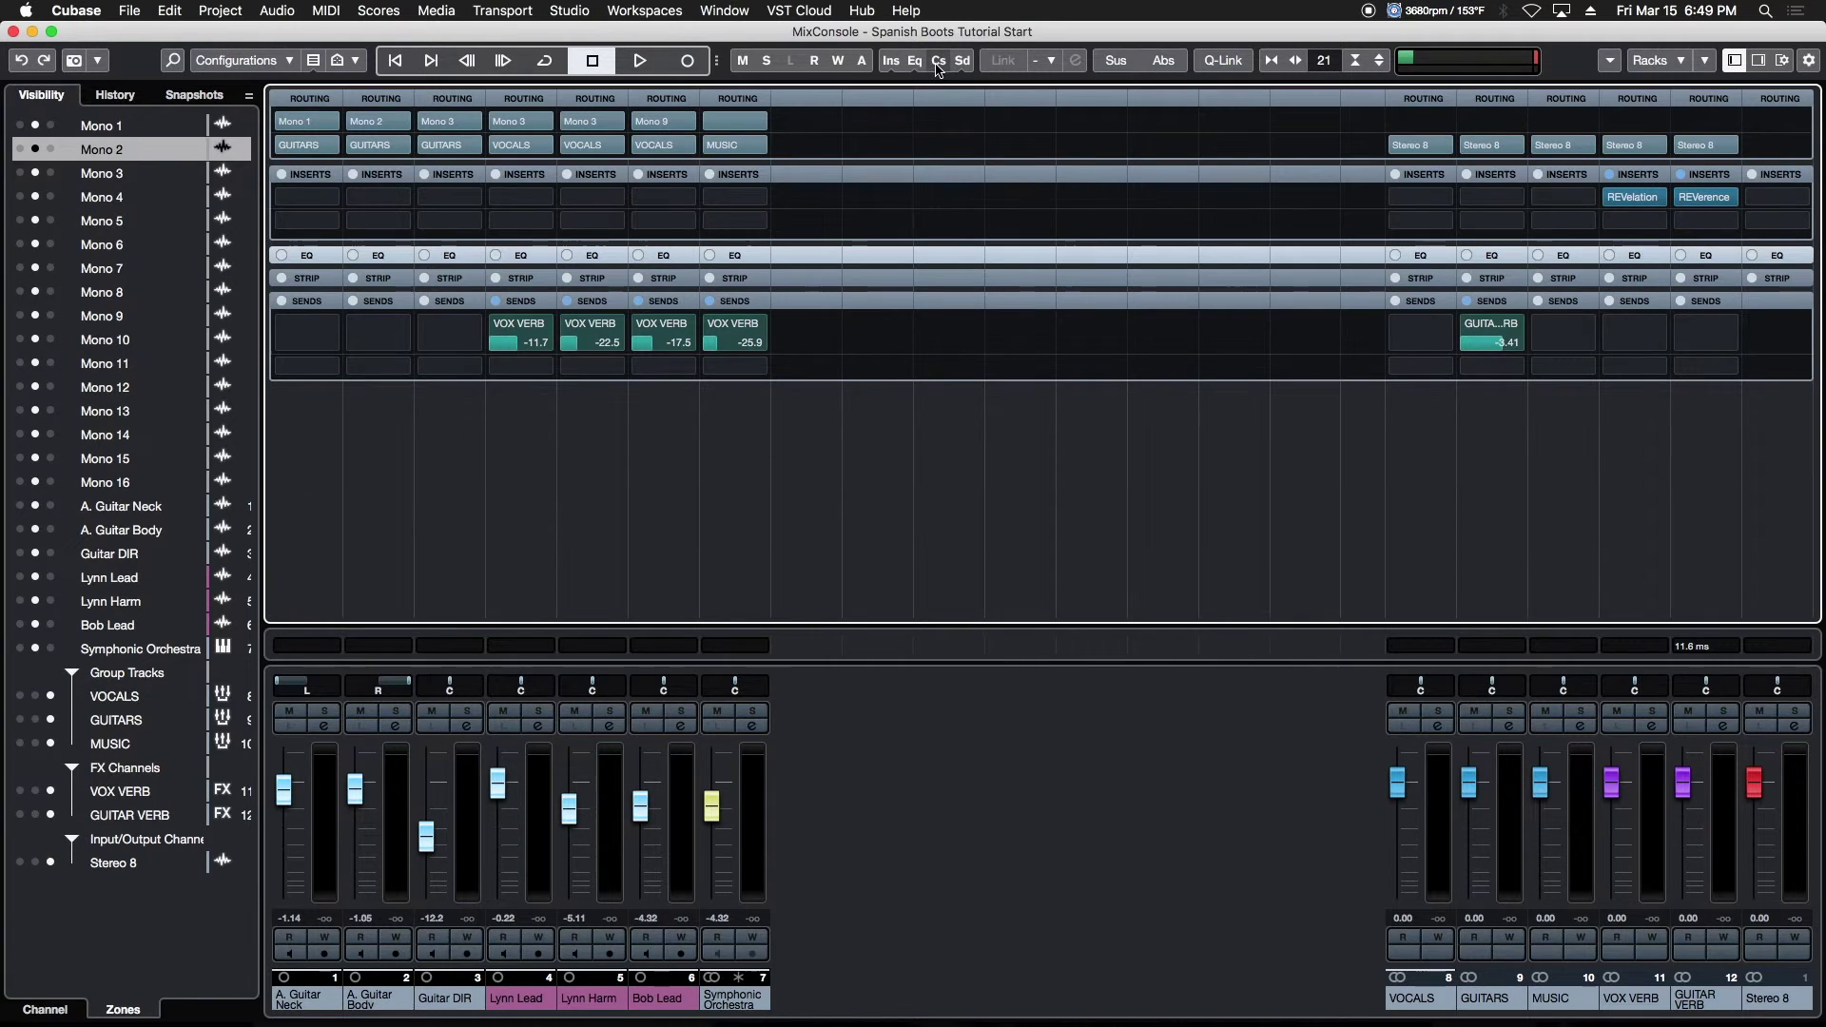
Expand the Strip rack, bypass its modules, collapse it, and toggle the global sends bypass off and on
{"action": "left_click", "coordinate": [734, 278]}
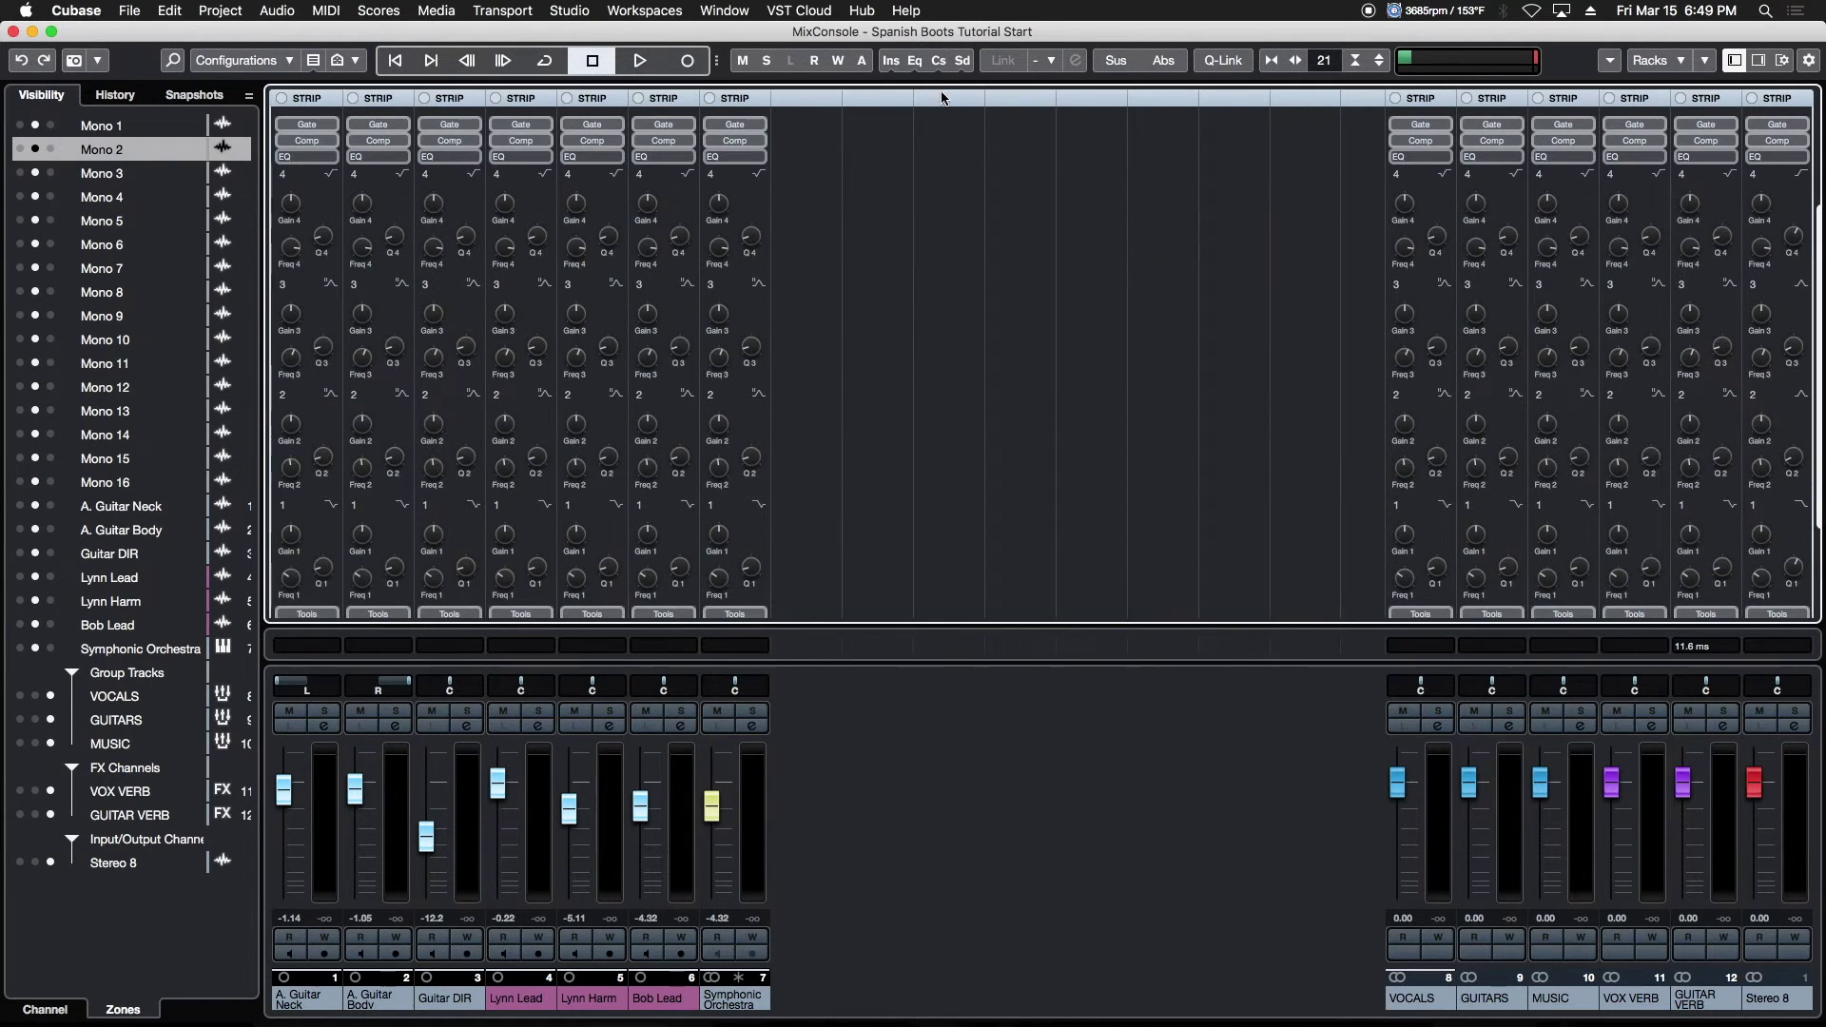
{"action": "left_click", "coordinate": [938, 61]}
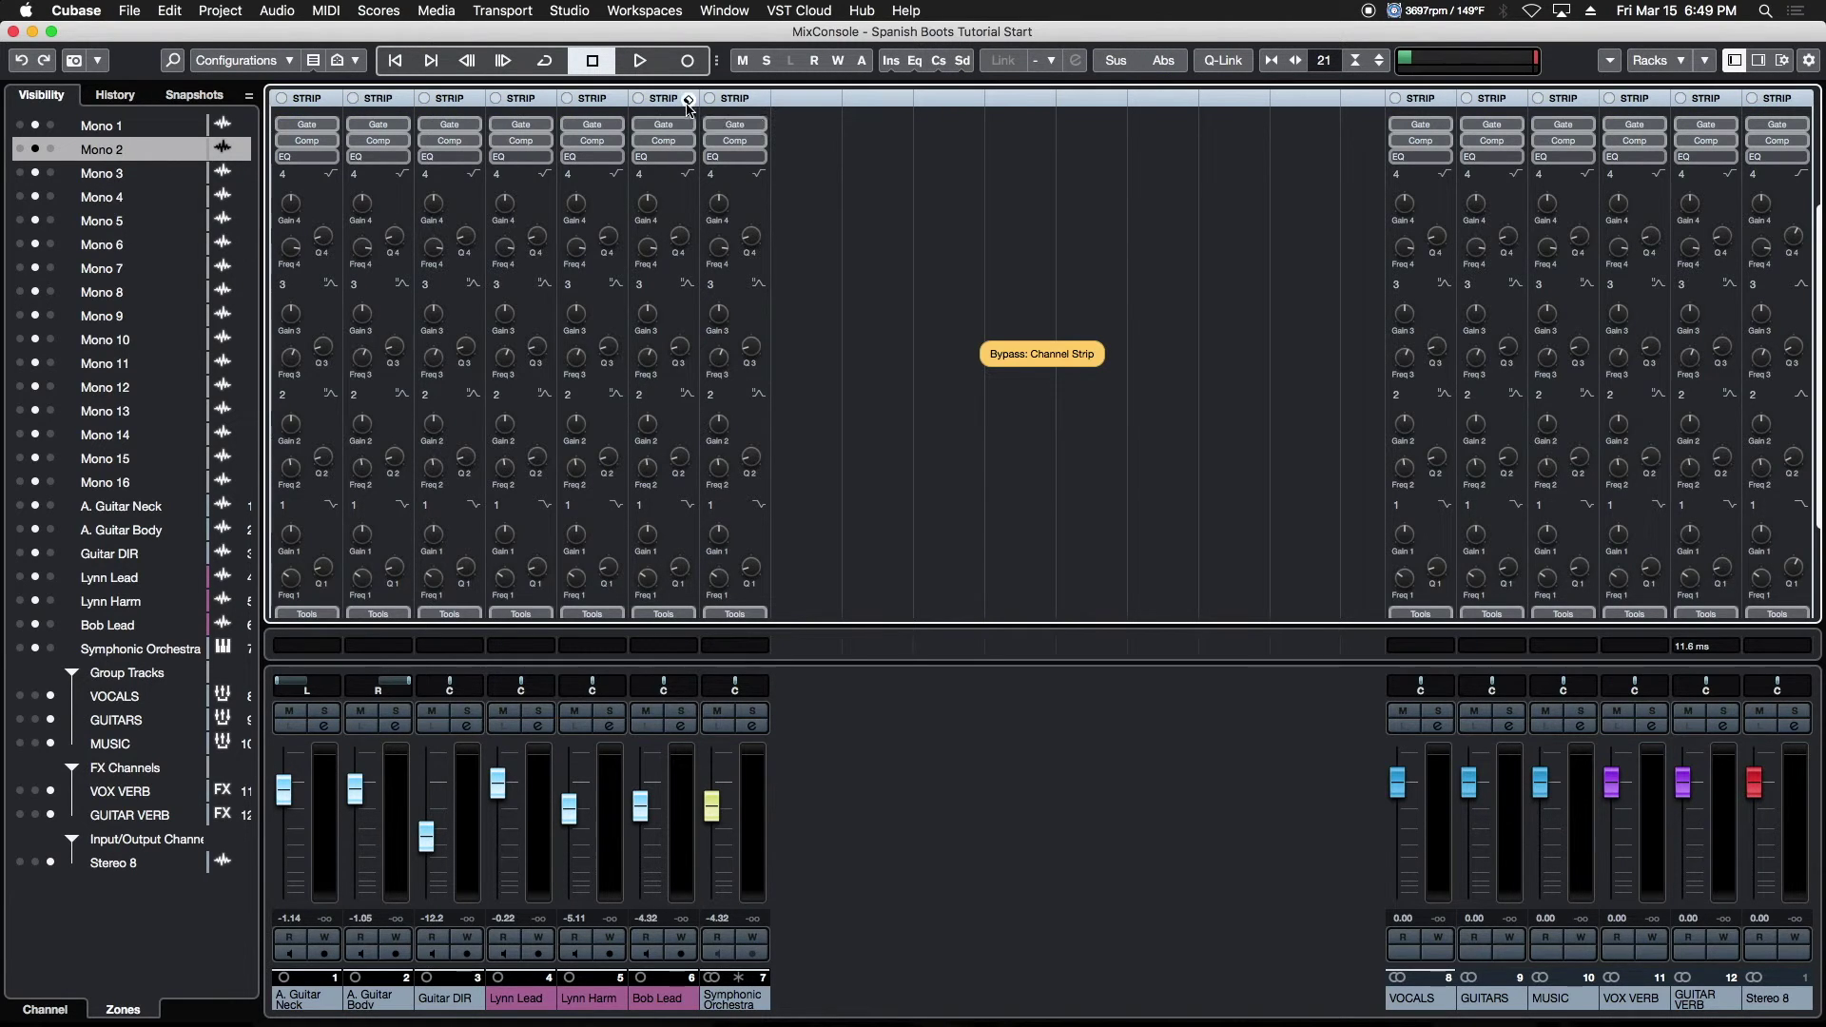
{"action": "left_click", "coordinate": [735, 98]}
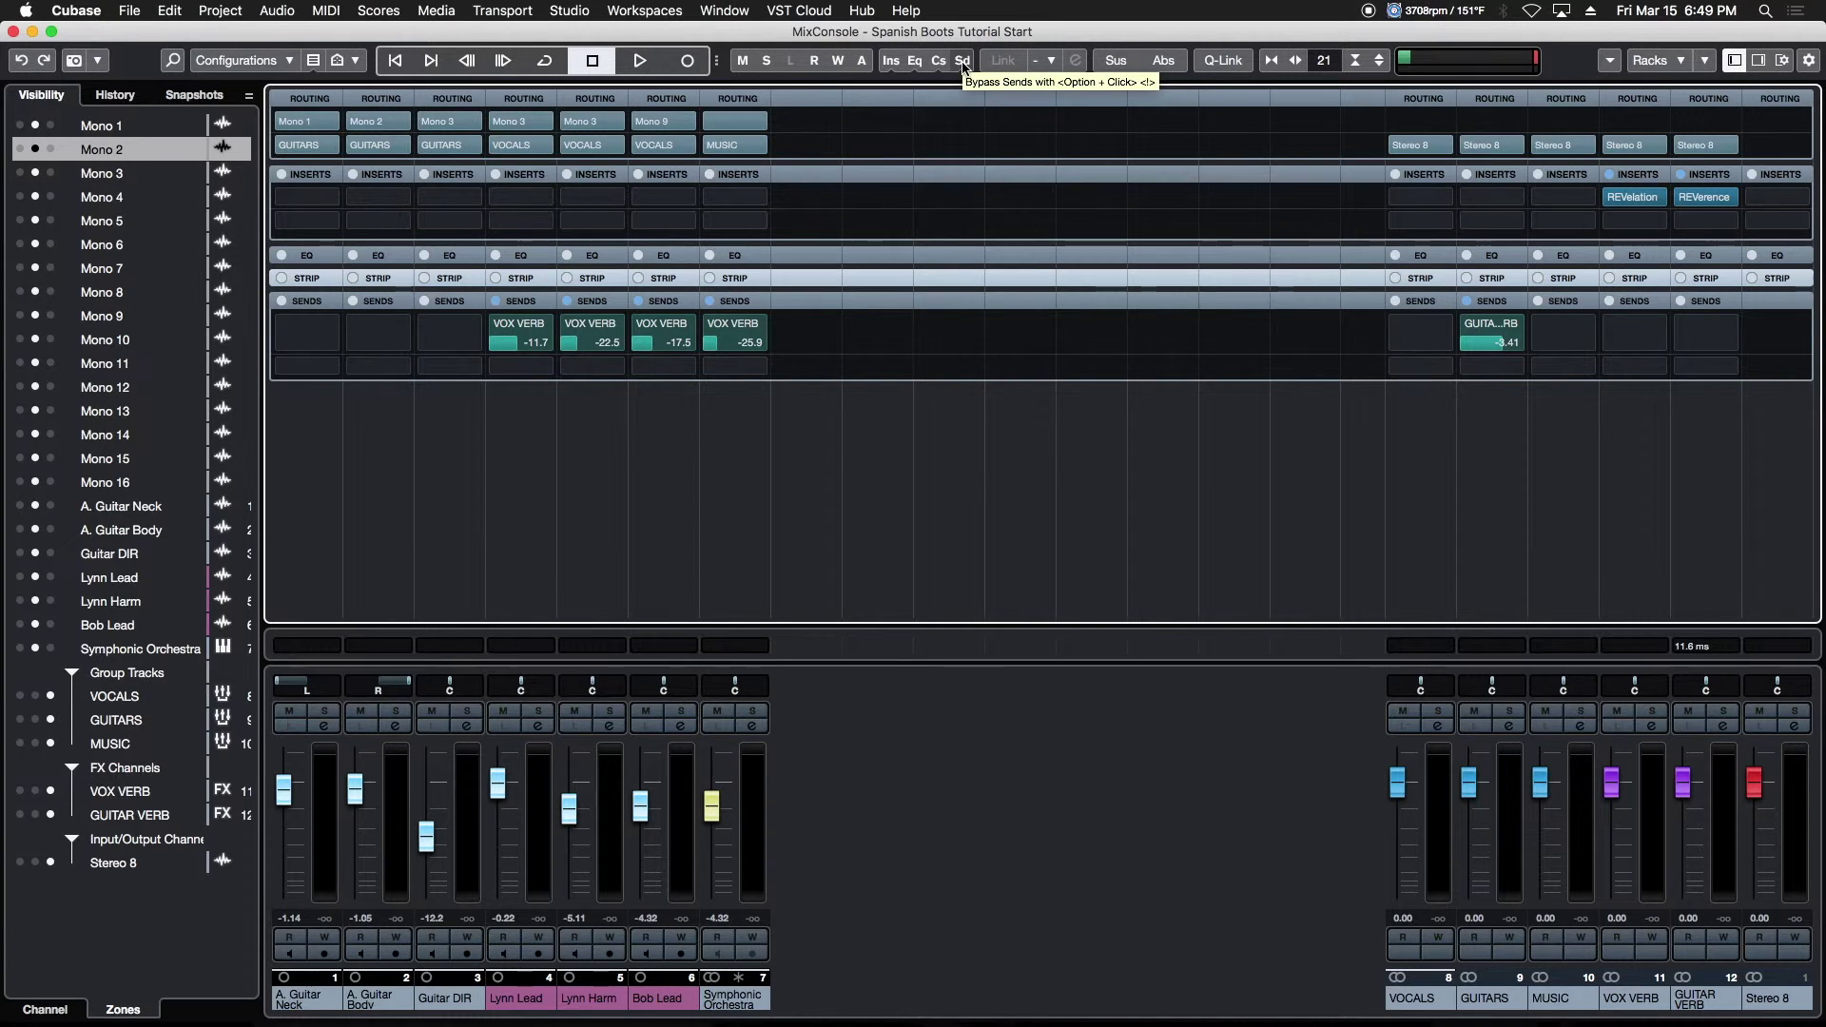
{"action": "left_click", "coordinate": [962, 61]}
{"action": "left_click", "coordinate": [962, 61]}
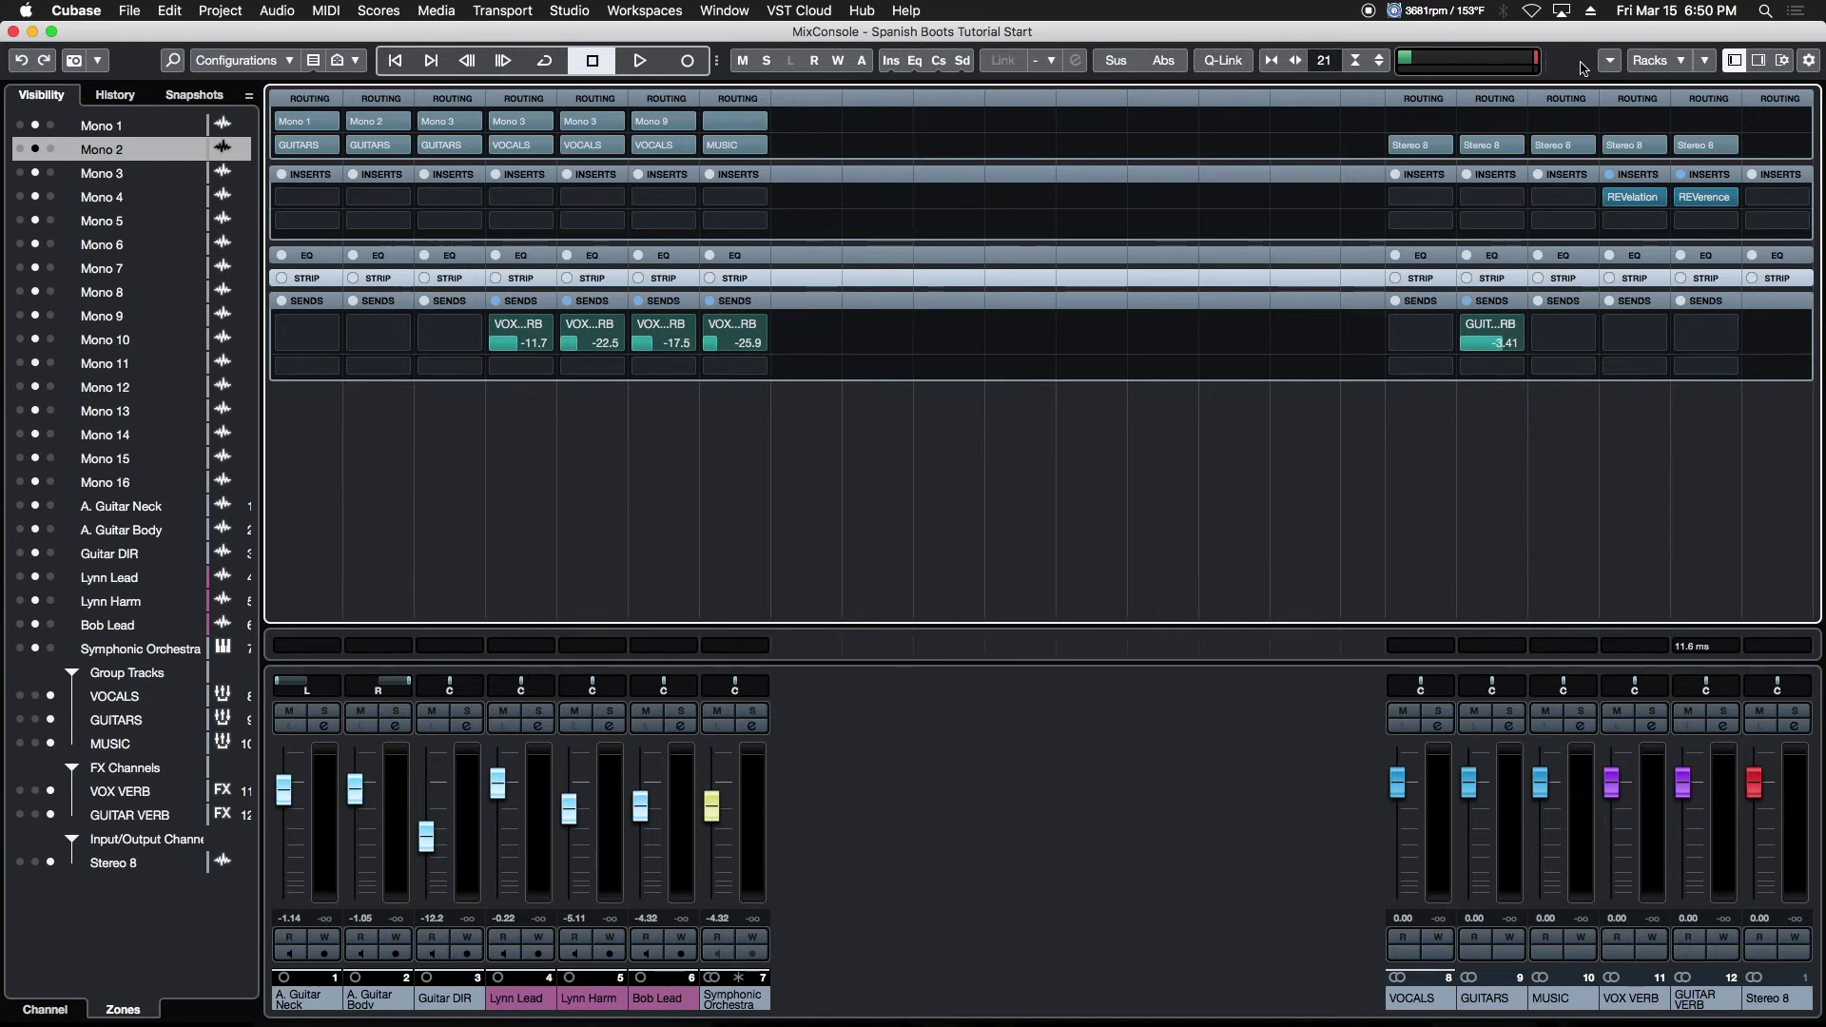
Load Tube Compressor and Tape Saturation into the Symphonic Orchestra channel strip
{"action": "left_click", "coordinate": [752, 726]}
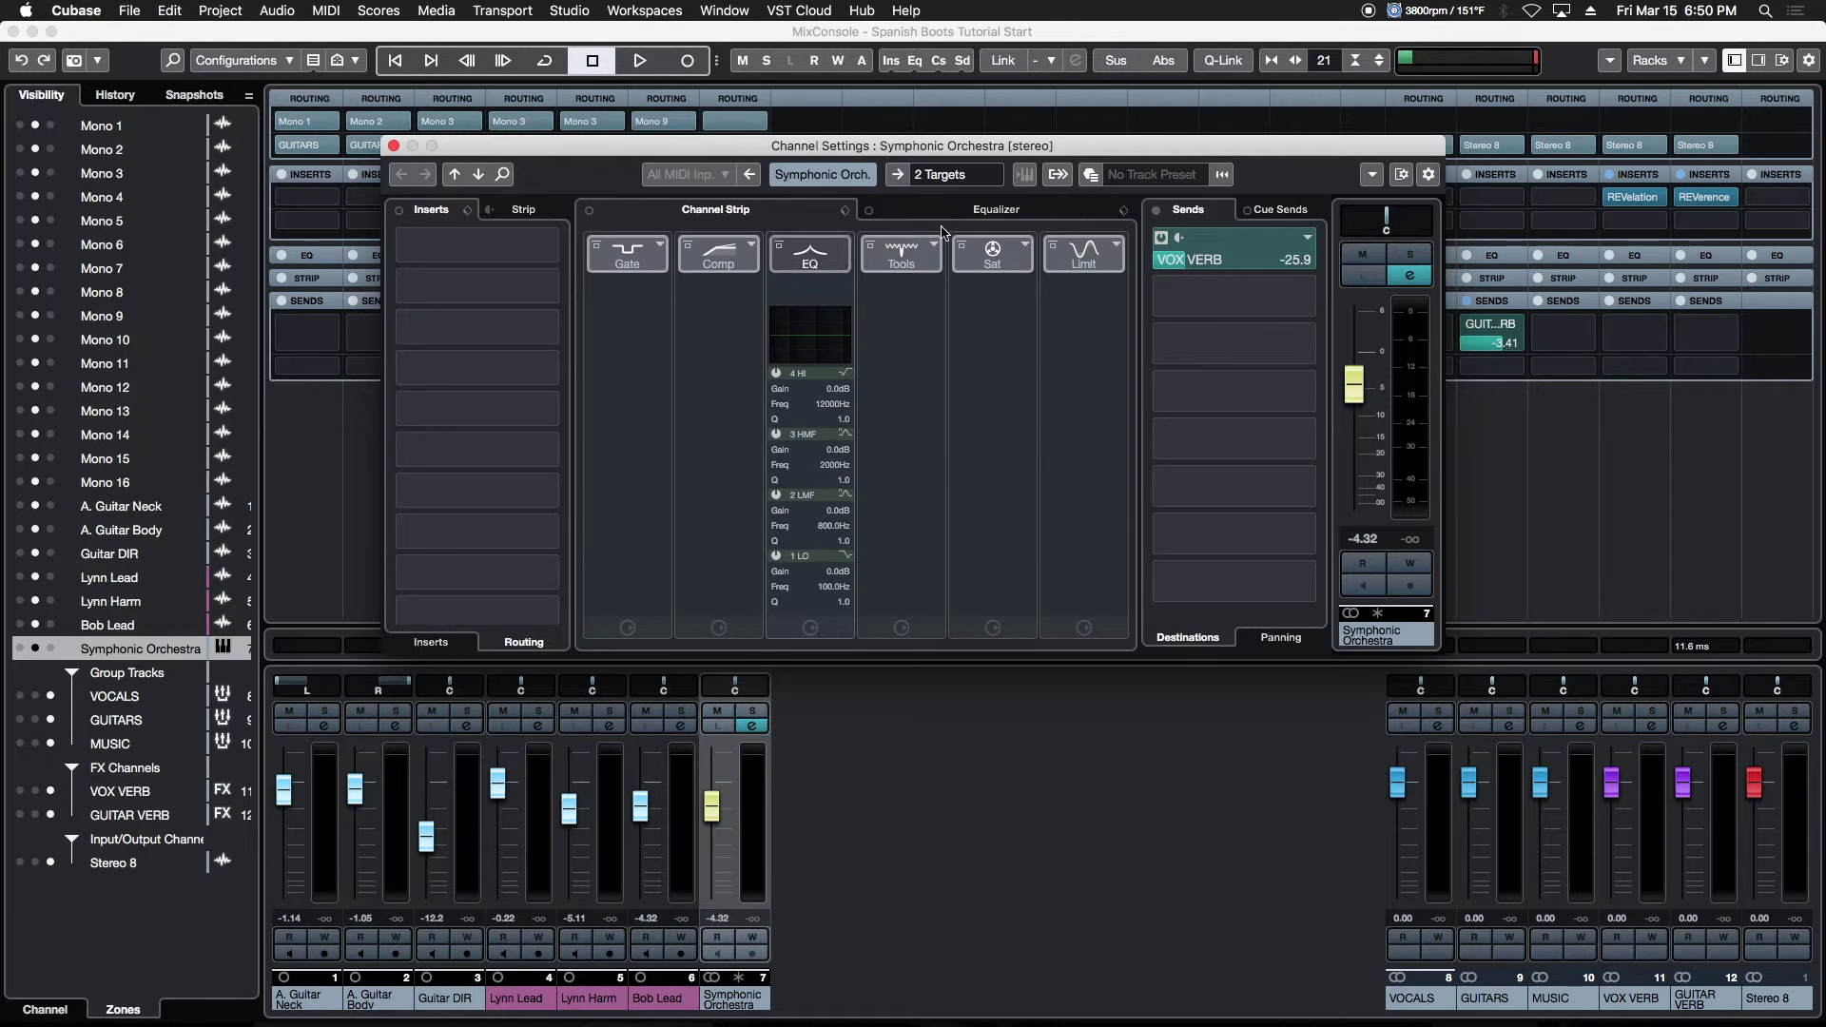
{"action": "left_click", "coordinate": [751, 211]}
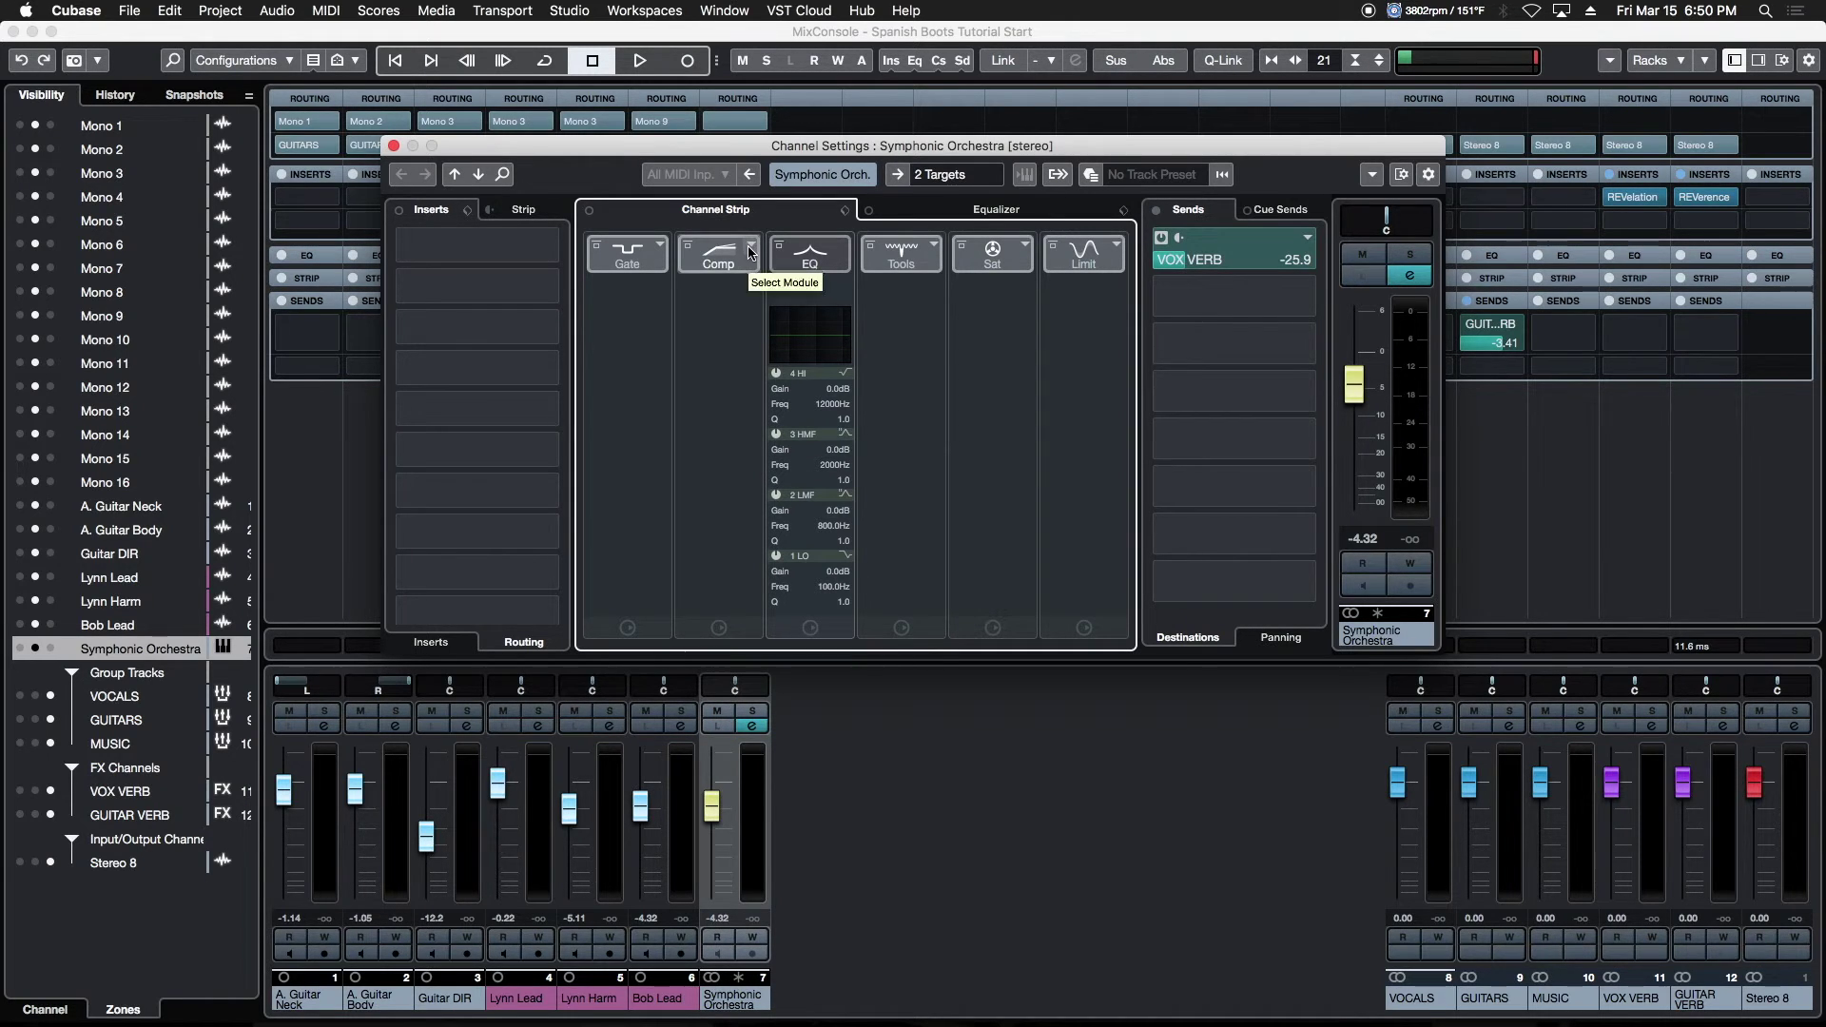
{"action": "left_click", "coordinate": [751, 245]}
{"action": "left_click", "coordinate": [847, 311]}
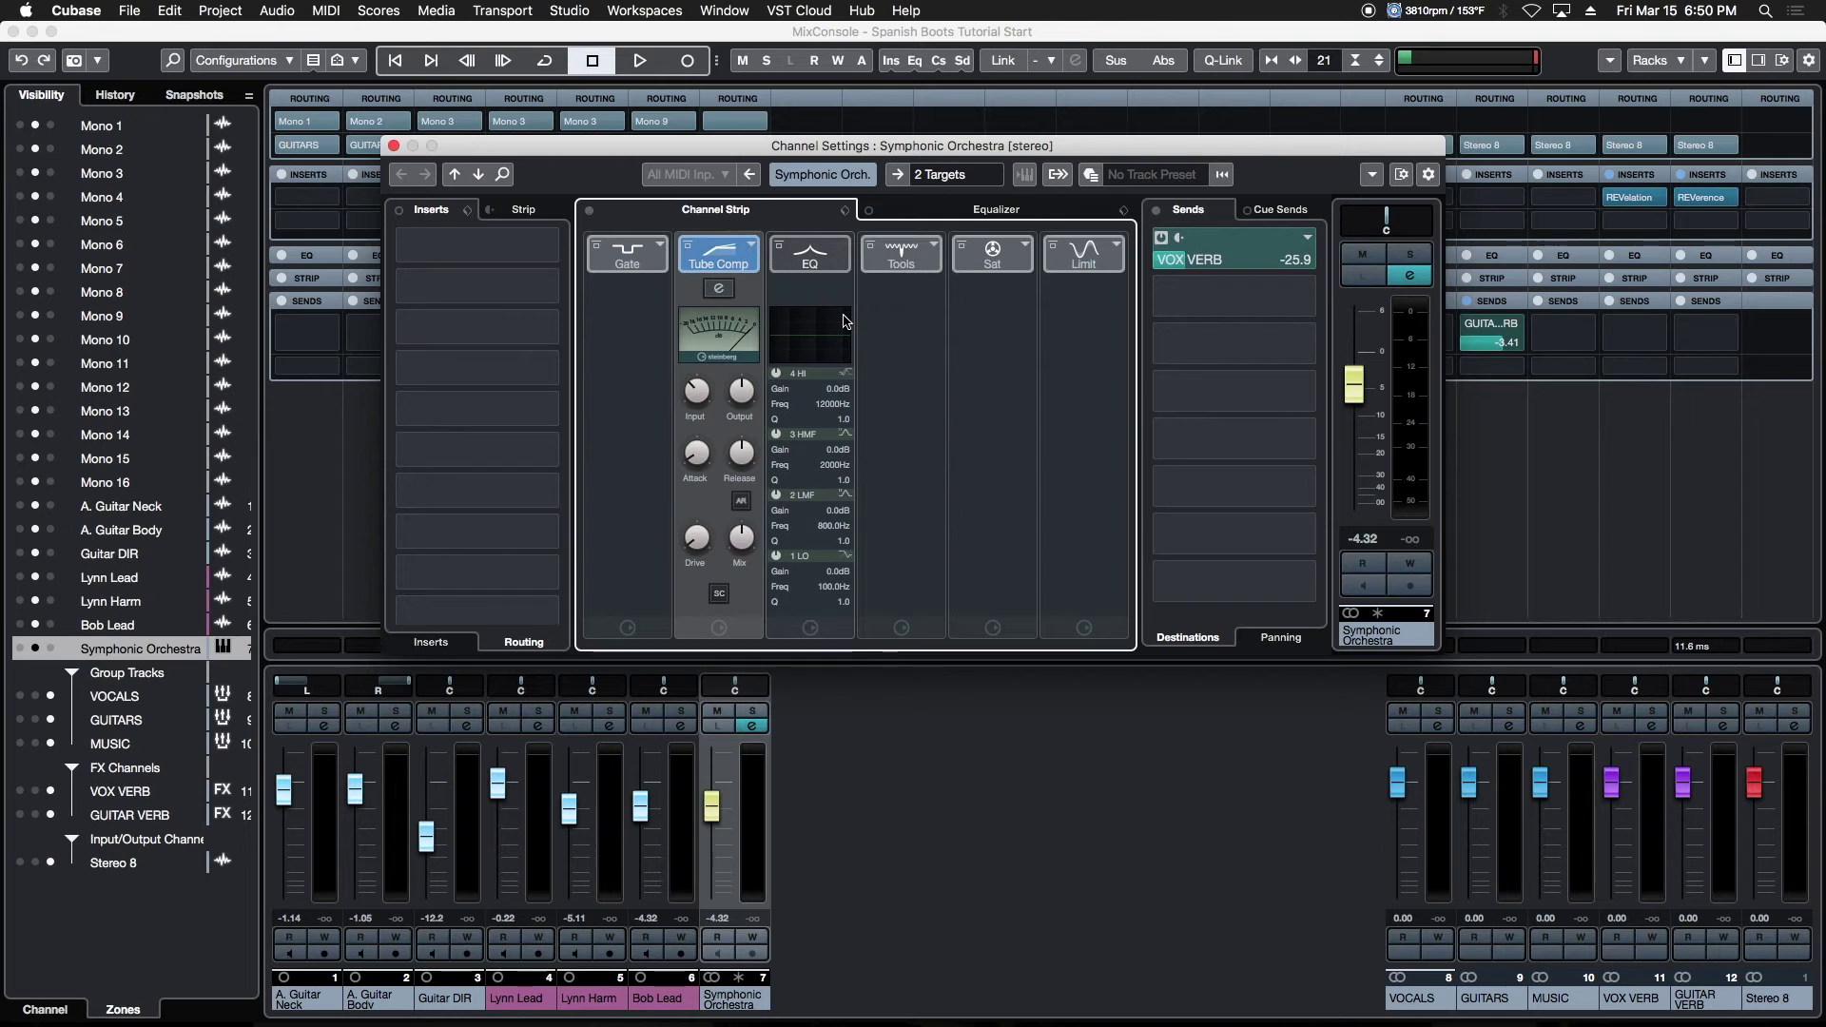
{"action": "mouse_move", "coordinate": [742, 461]}
{"action": "left_click", "coordinate": [1024, 251]}
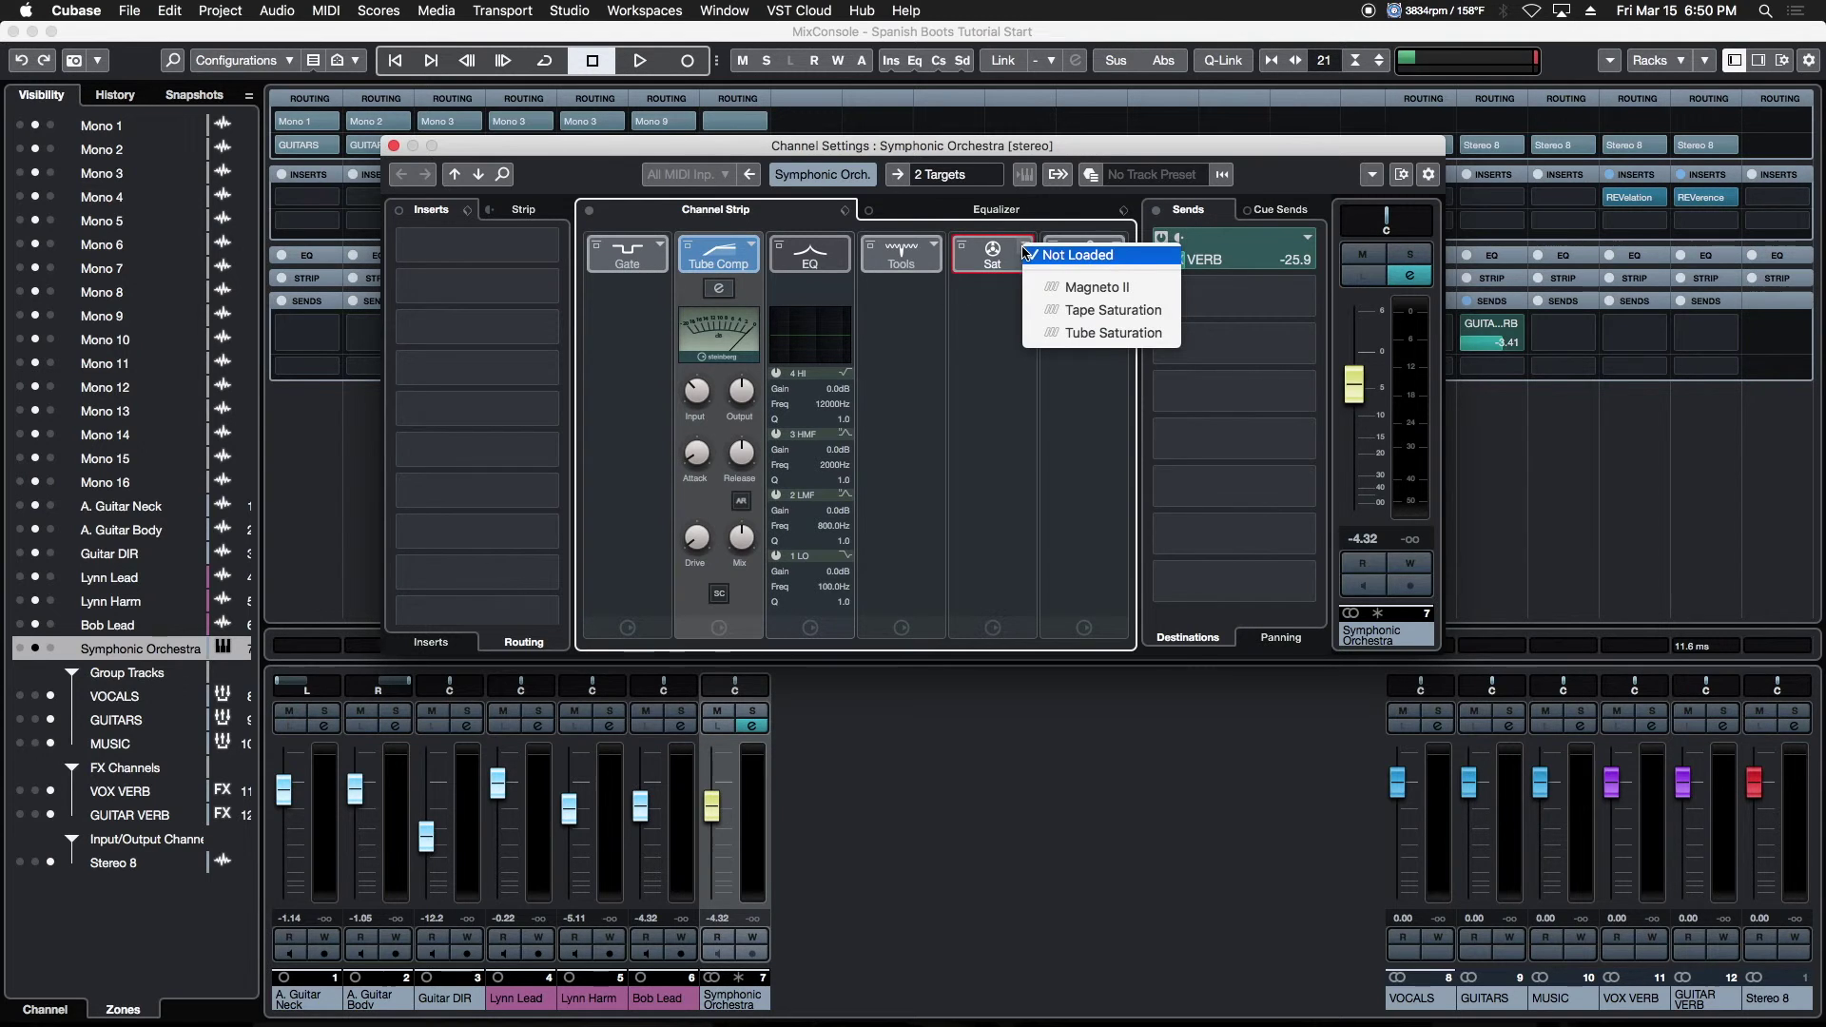
{"action": "left_click", "coordinate": [1079, 309]}
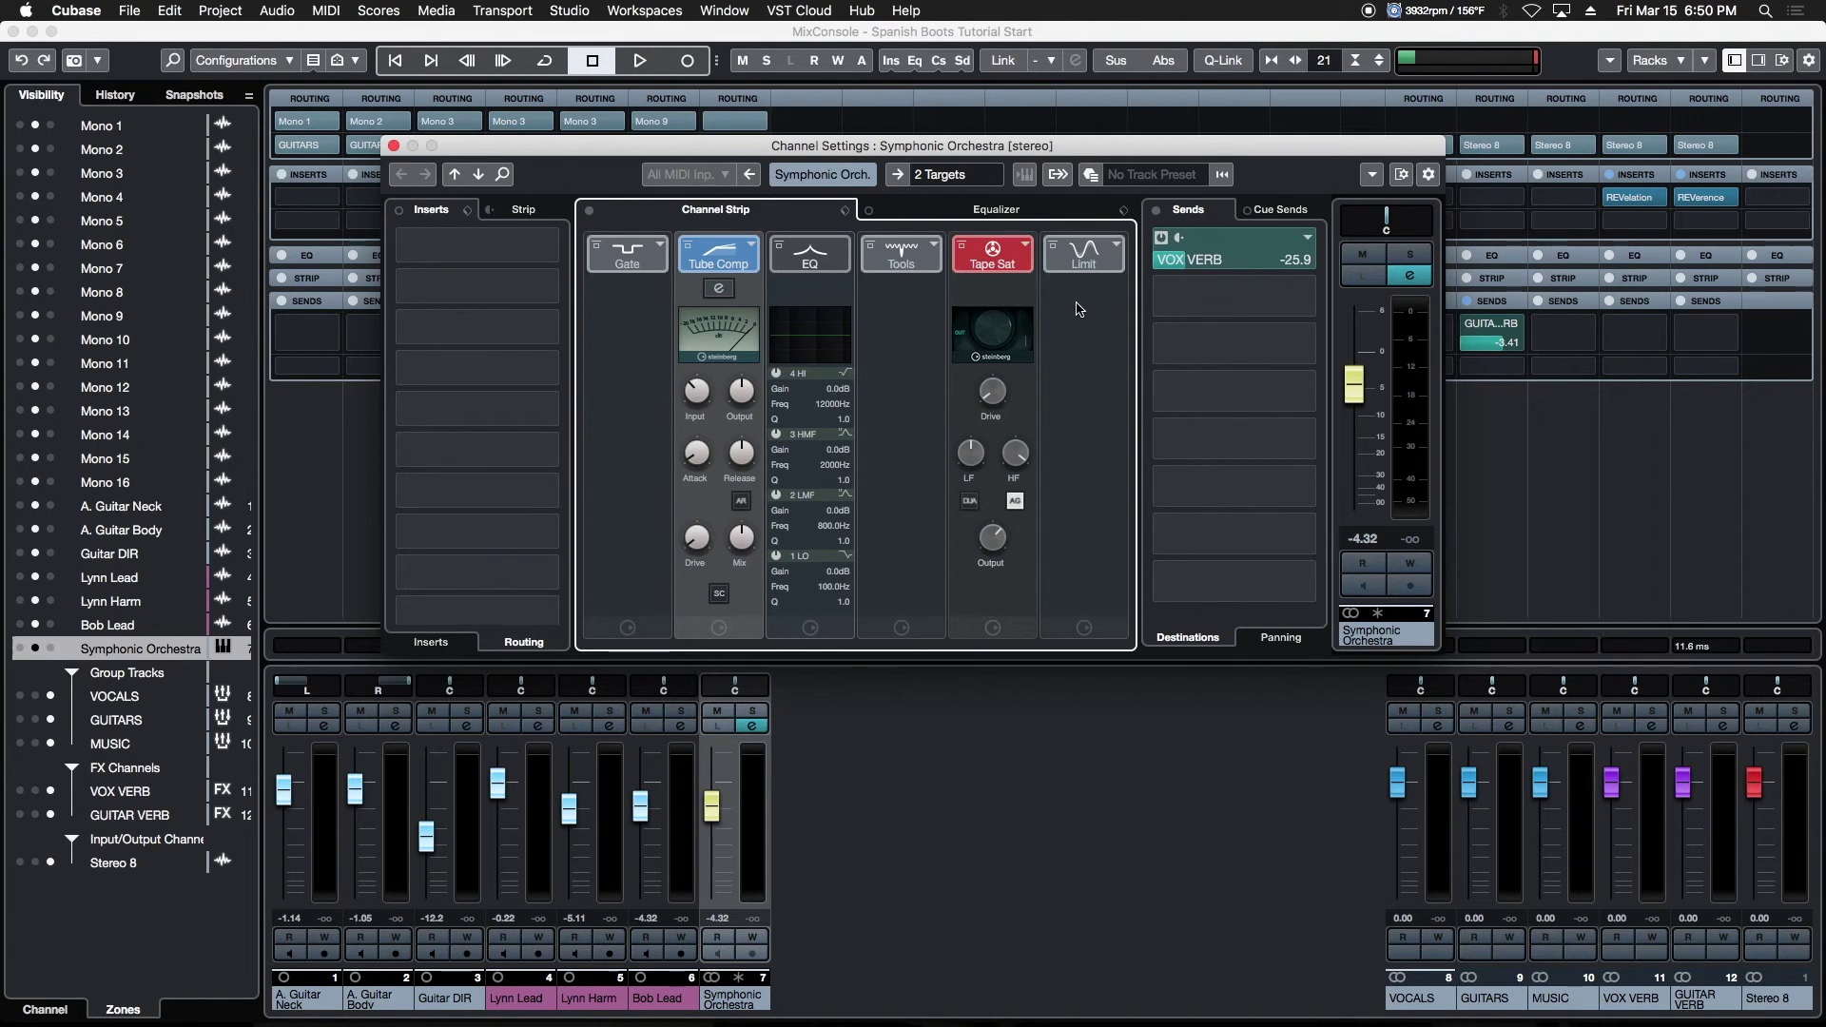
Set the Tape Saturation and Tube Compressor modules back to Not Loaded
{"action": "left_click", "coordinate": [1025, 246]}
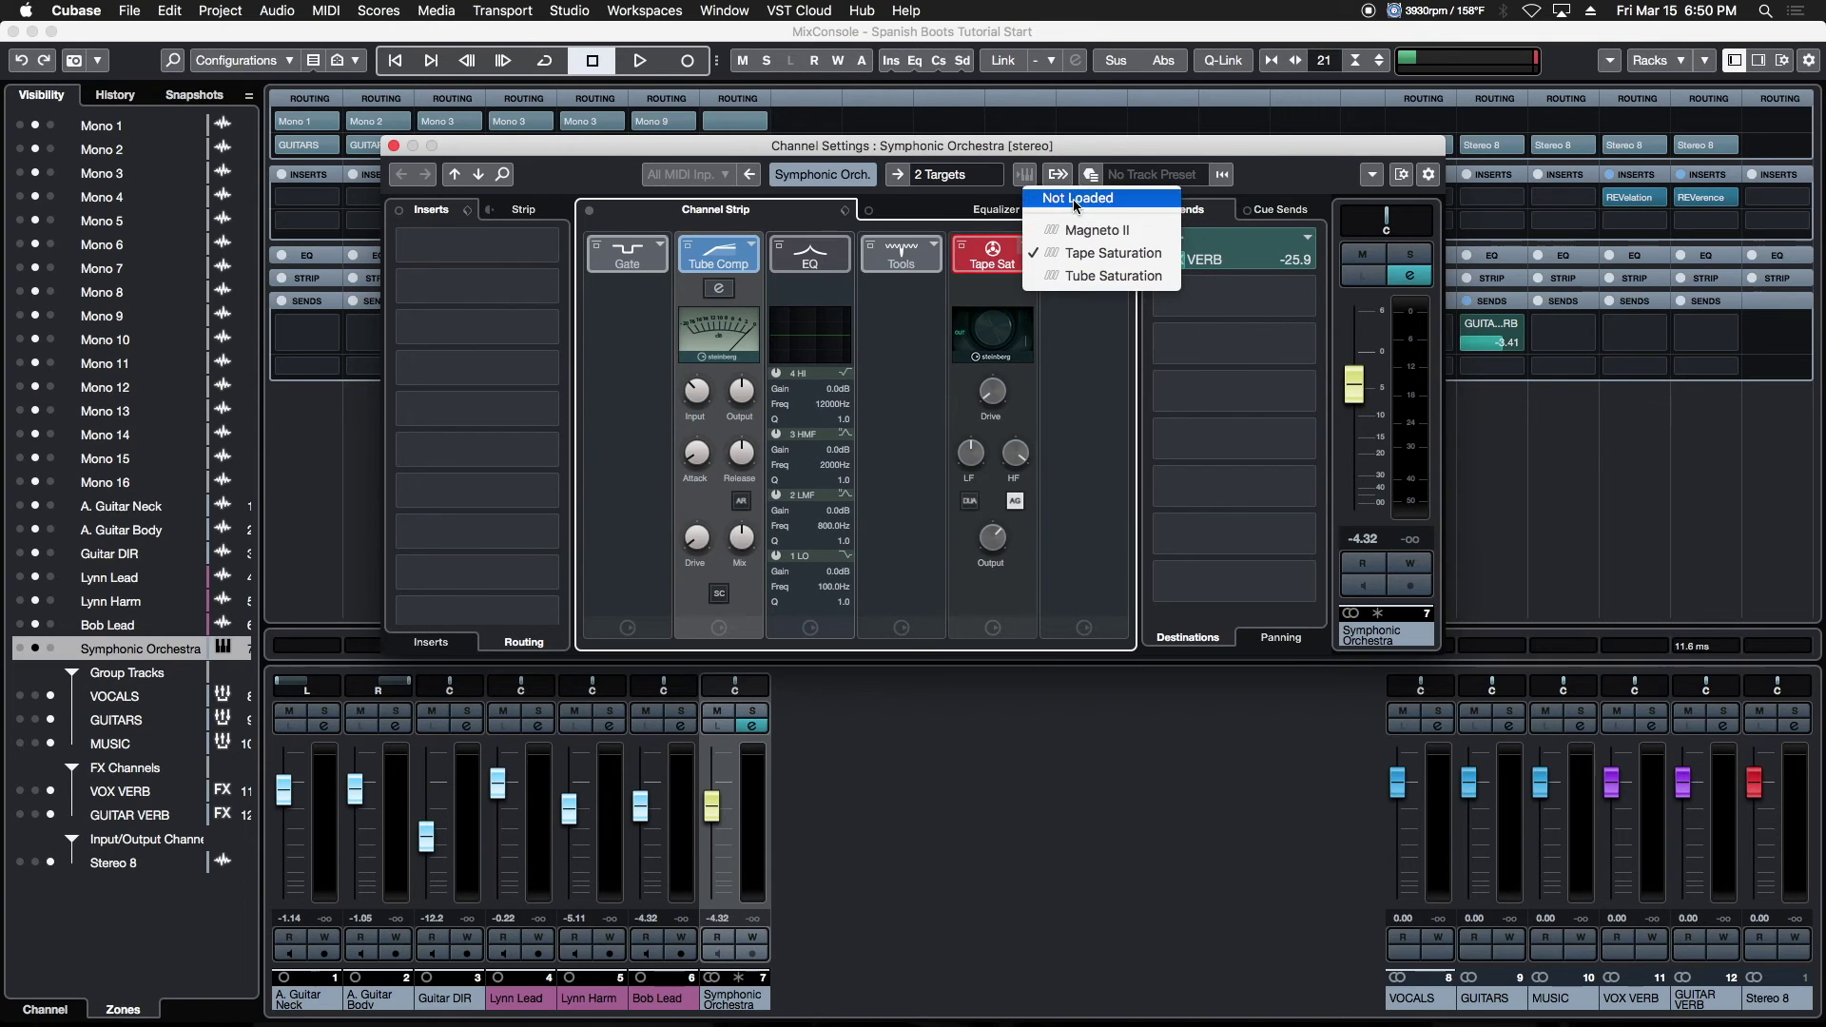
{"action": "left_click", "coordinate": [1064, 231]}
{"action": "left_click", "coordinate": [749, 252]}
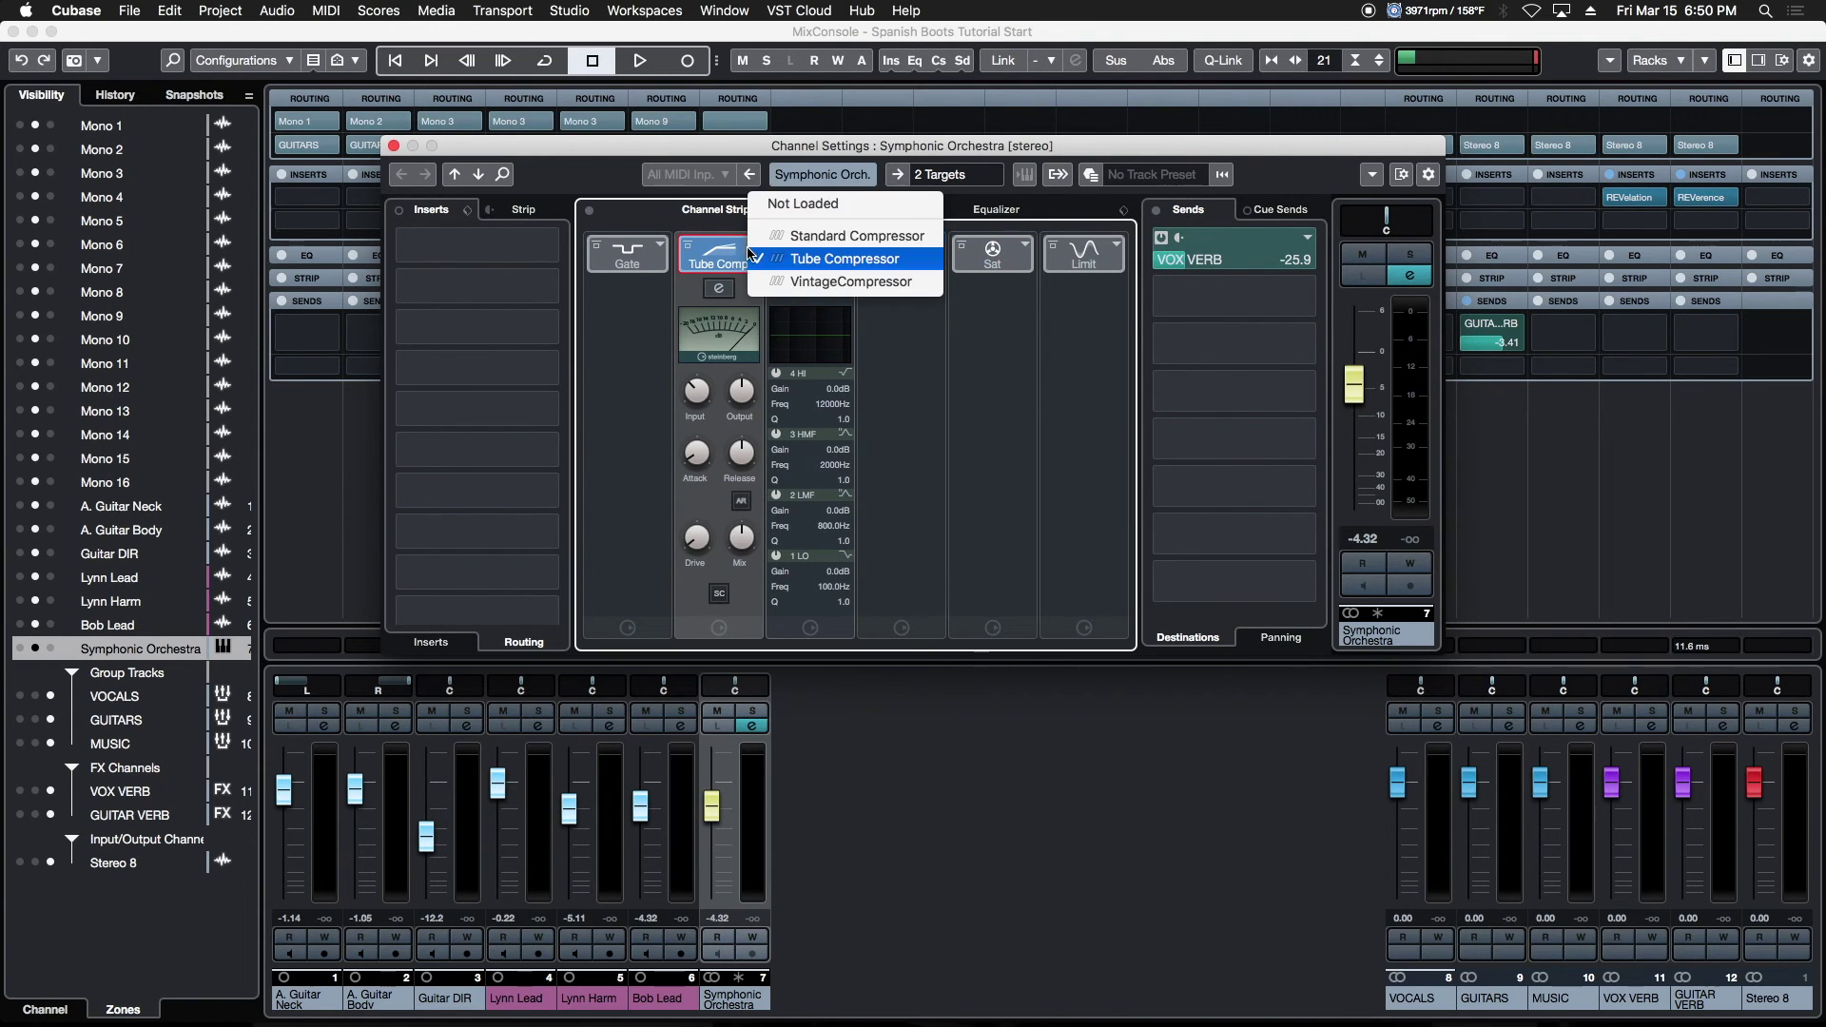
{"action": "left_click", "coordinate": [800, 196]}
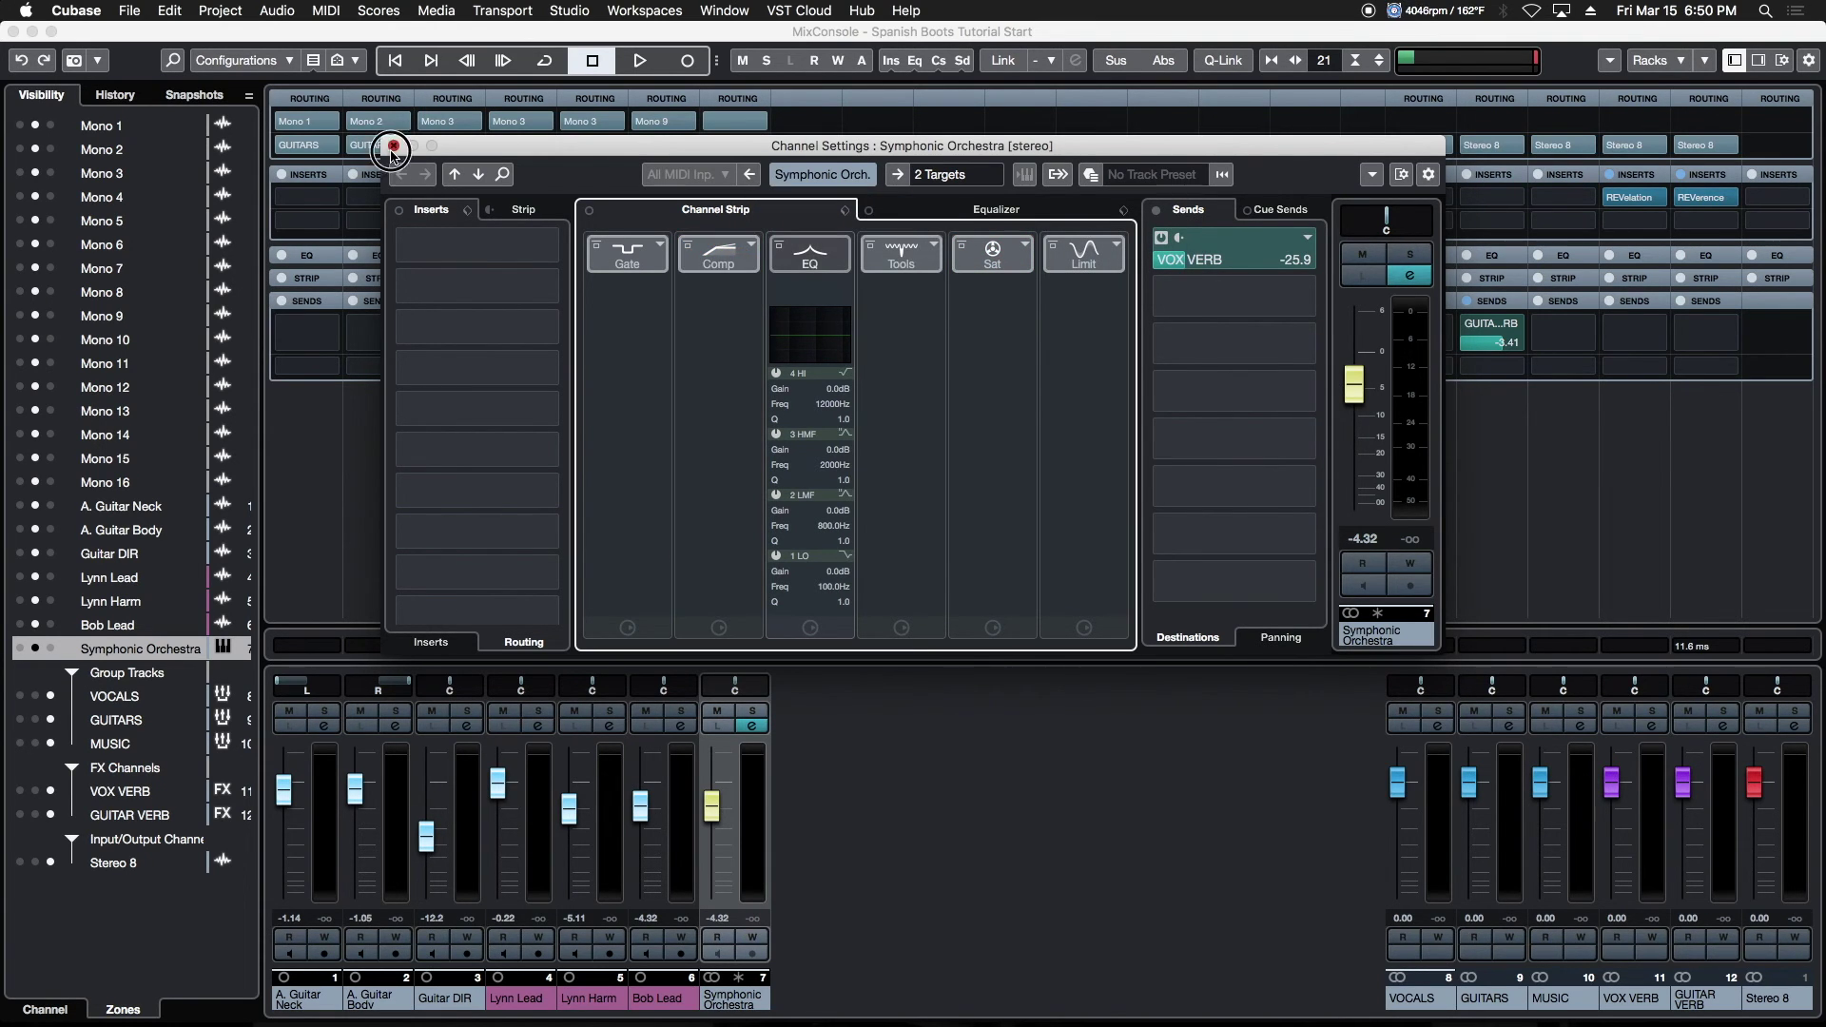
Close the Symphonic Orchestra Channel Settings window
{"action": "left_click", "coordinate": [393, 146]}
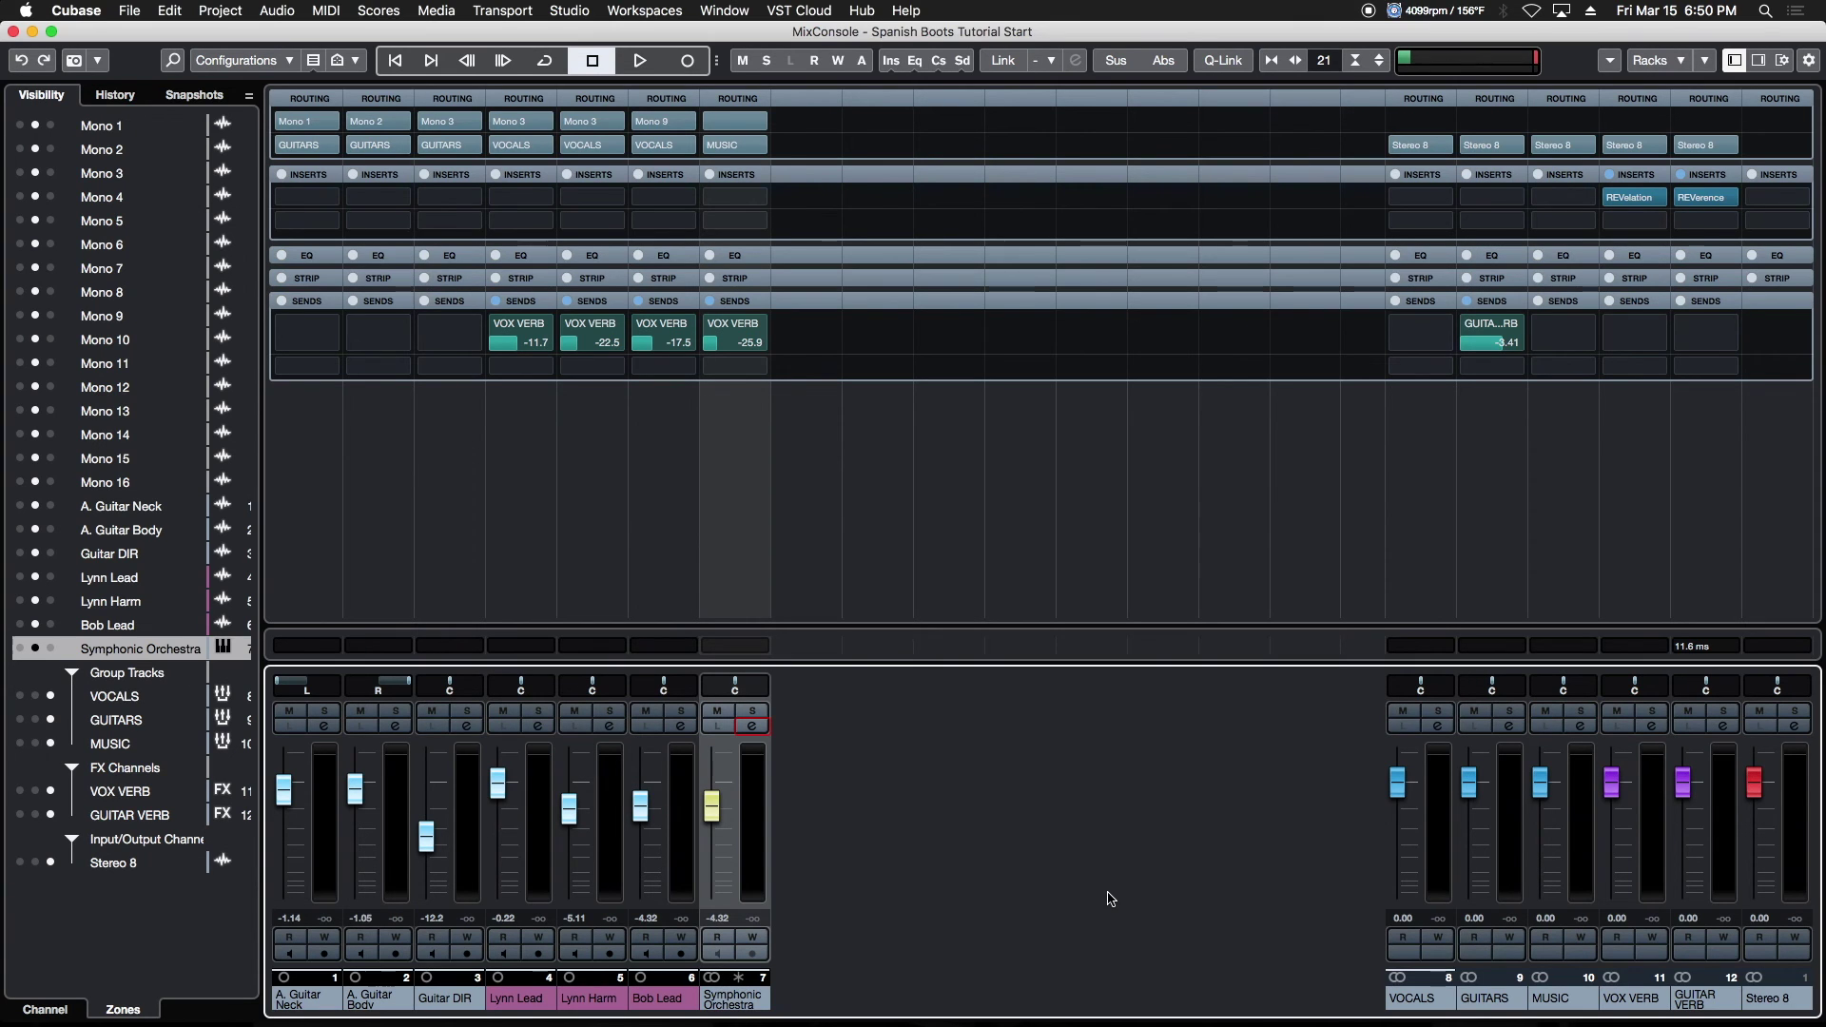